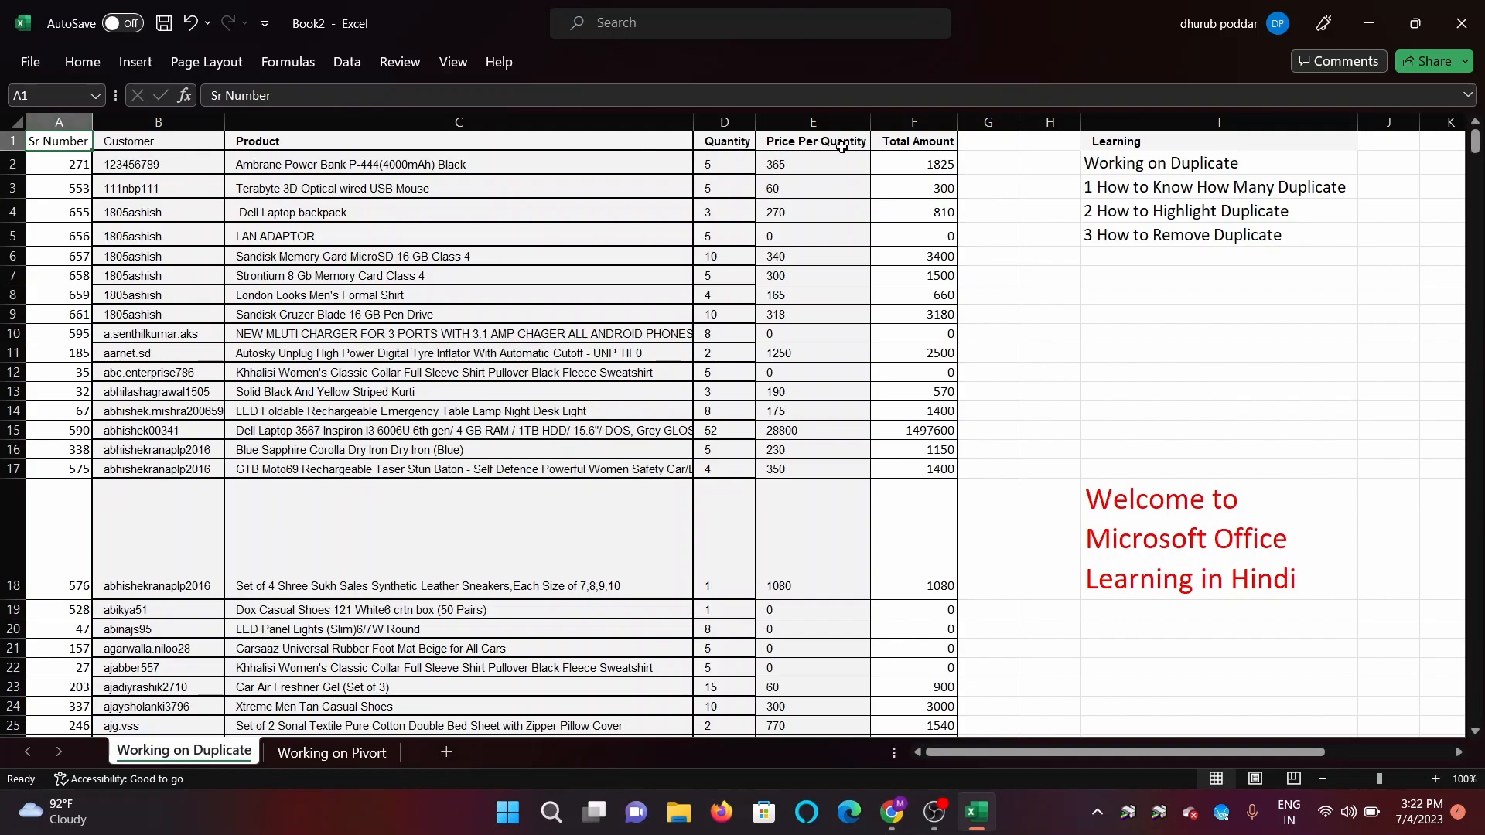
click(173, 141)
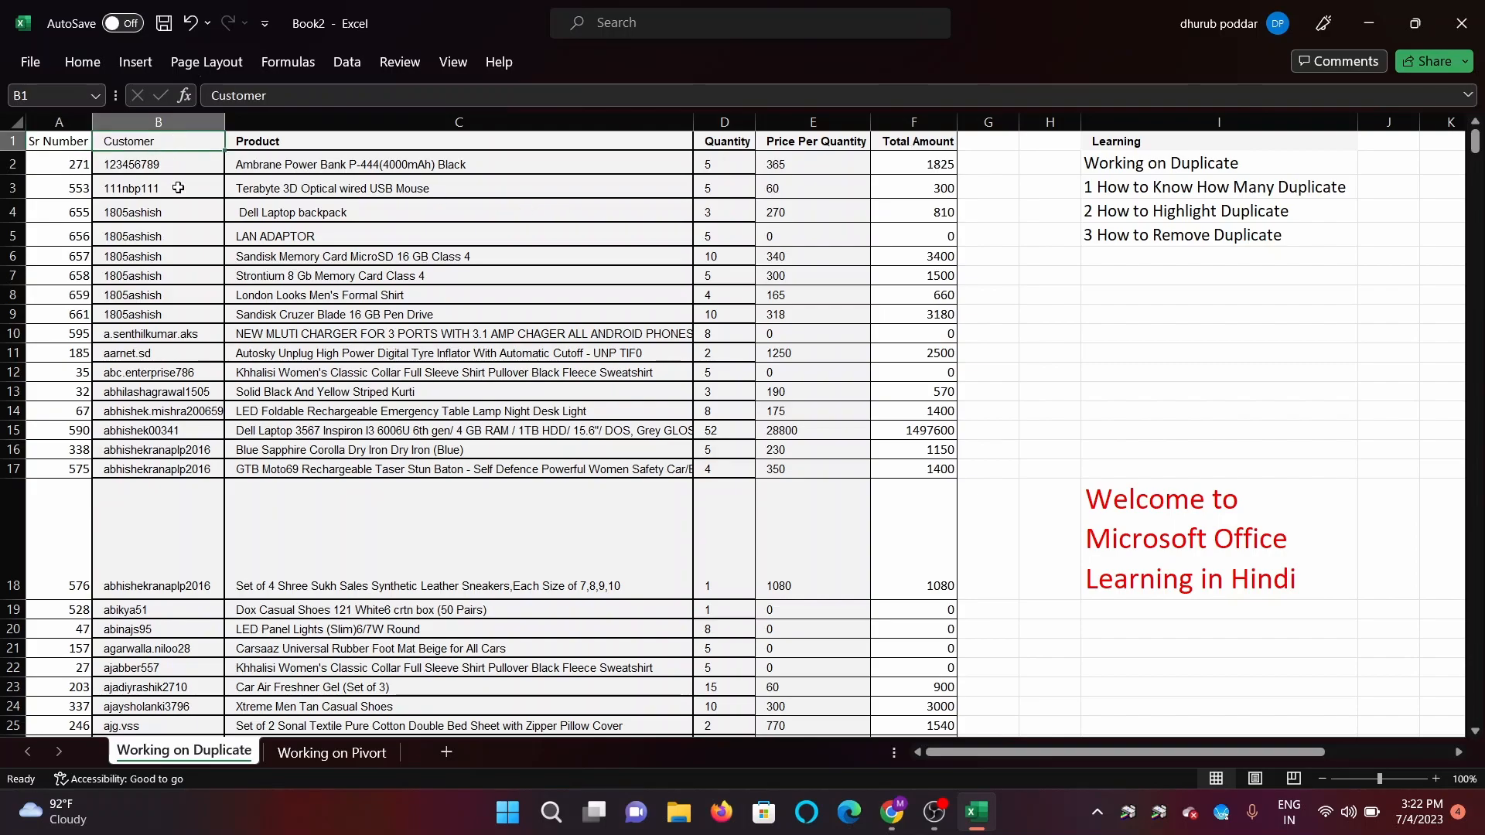
click(162, 212)
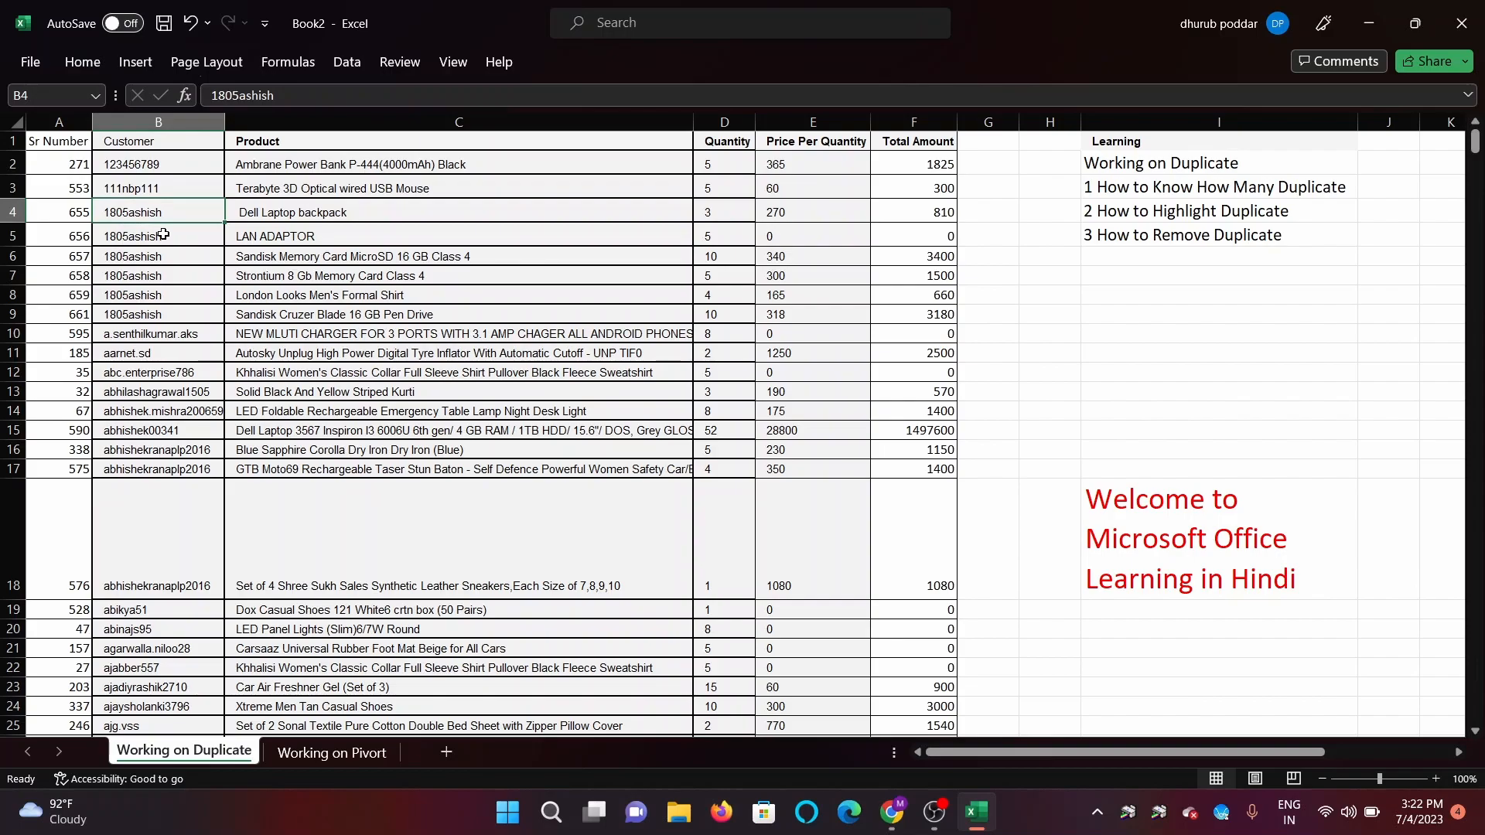
click(164, 235)
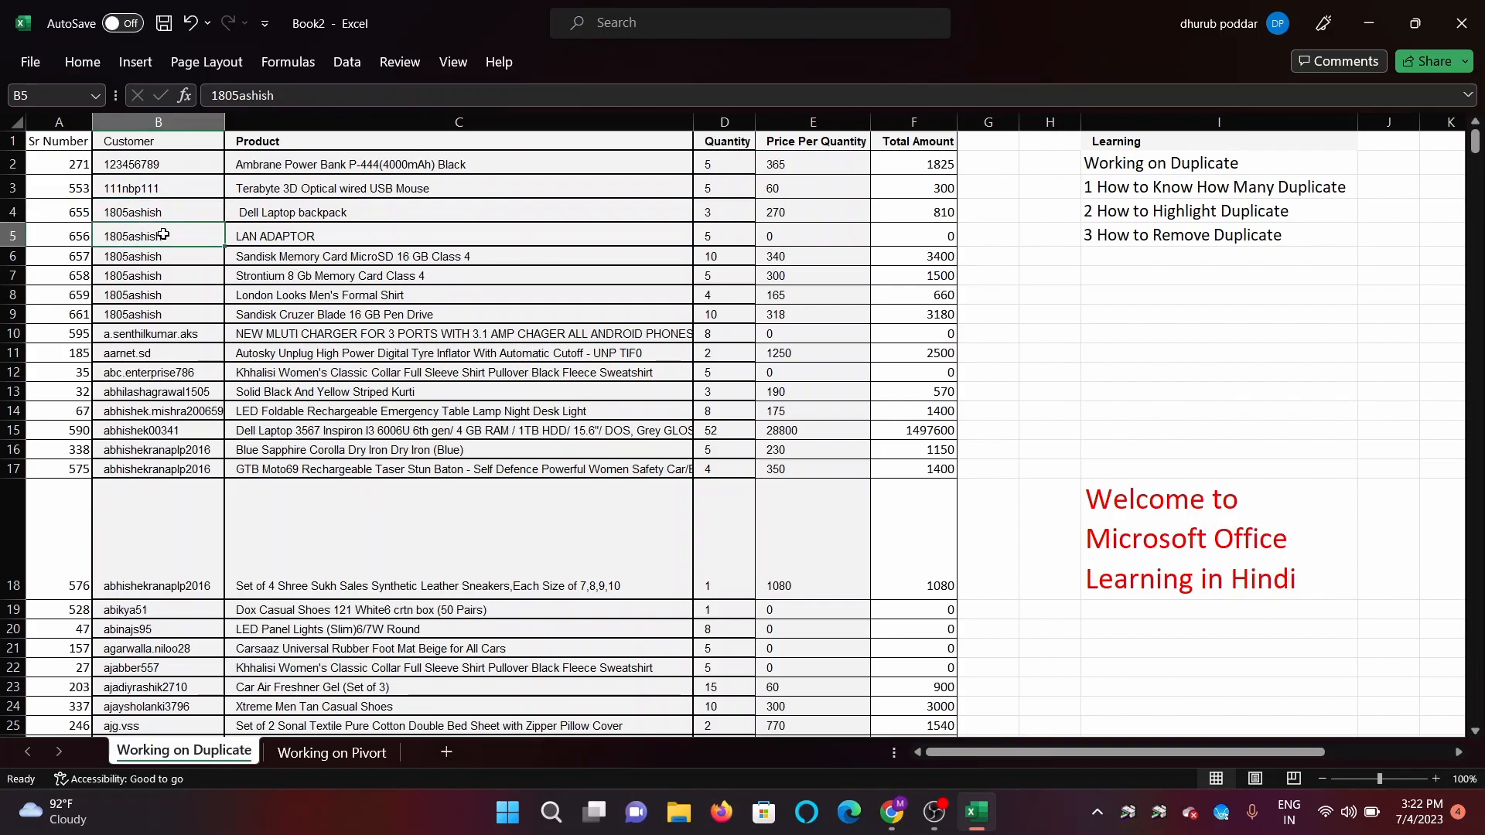
click(267, 235)
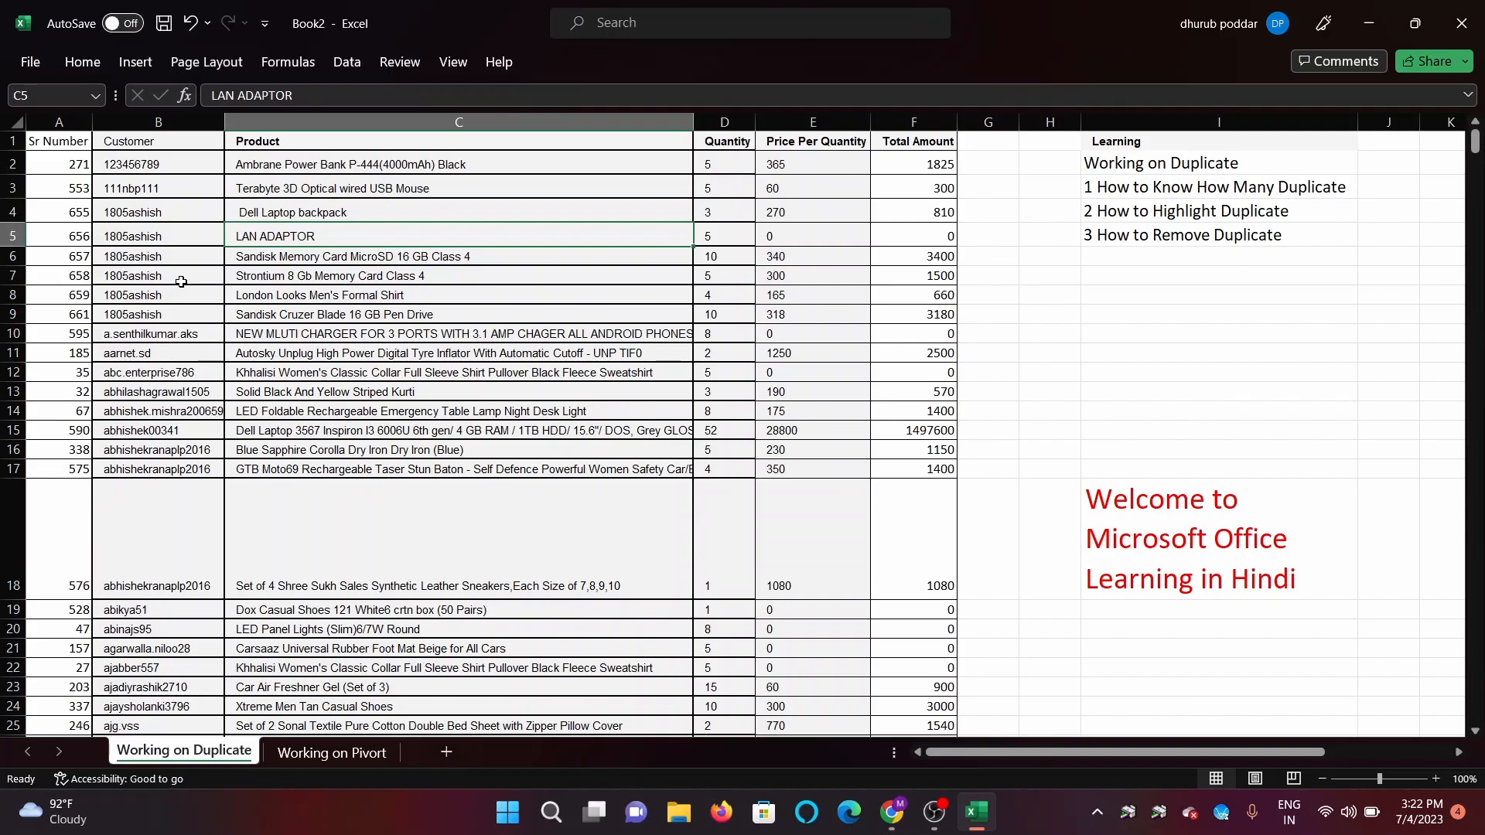
click(1141, 190)
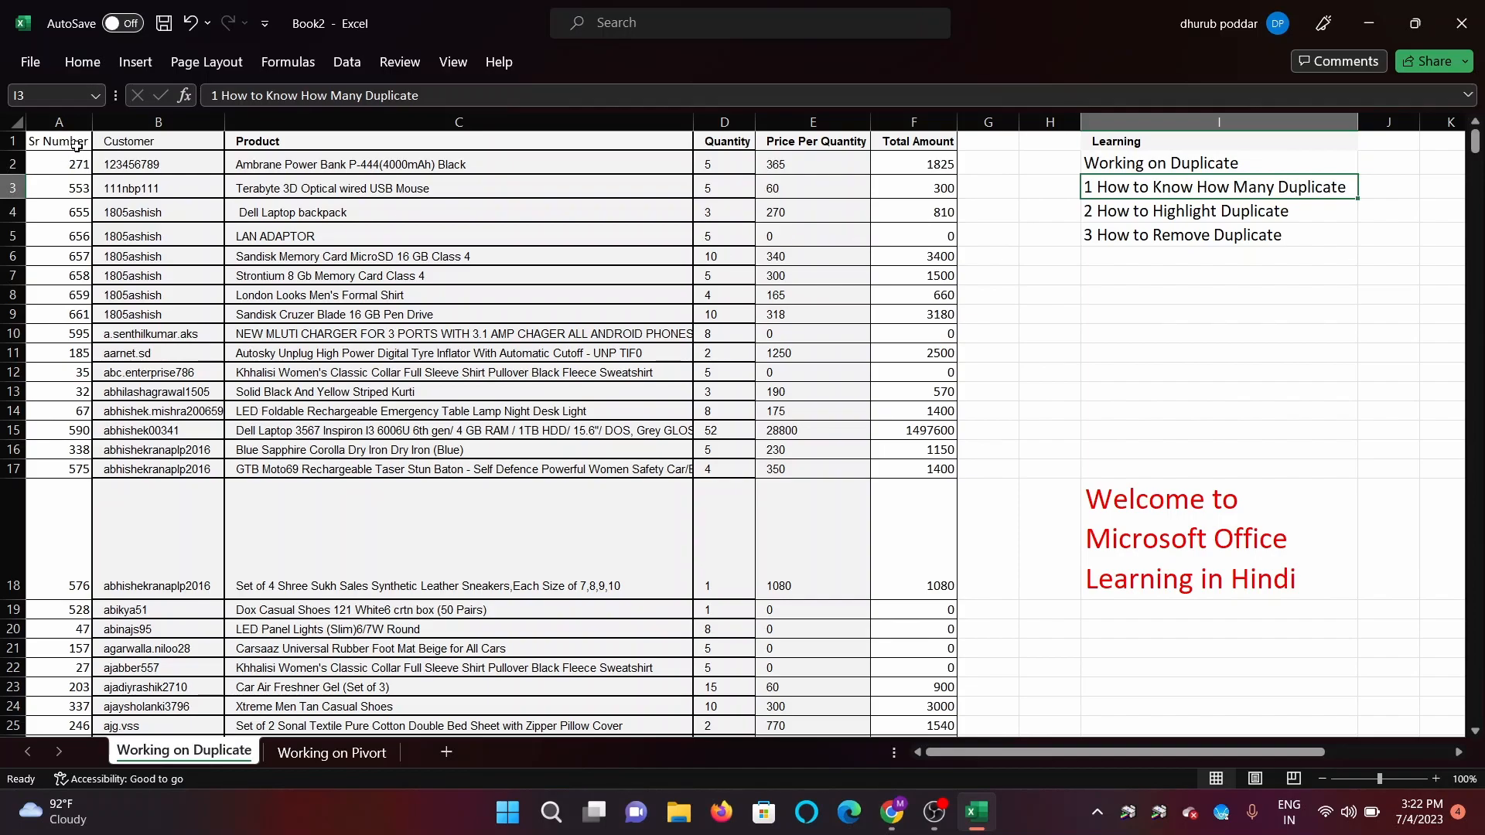
Step: Add filters to the header row from Sr Number to Total Amount and sort the Customer column A to Z
drag(62, 140, 916, 147)
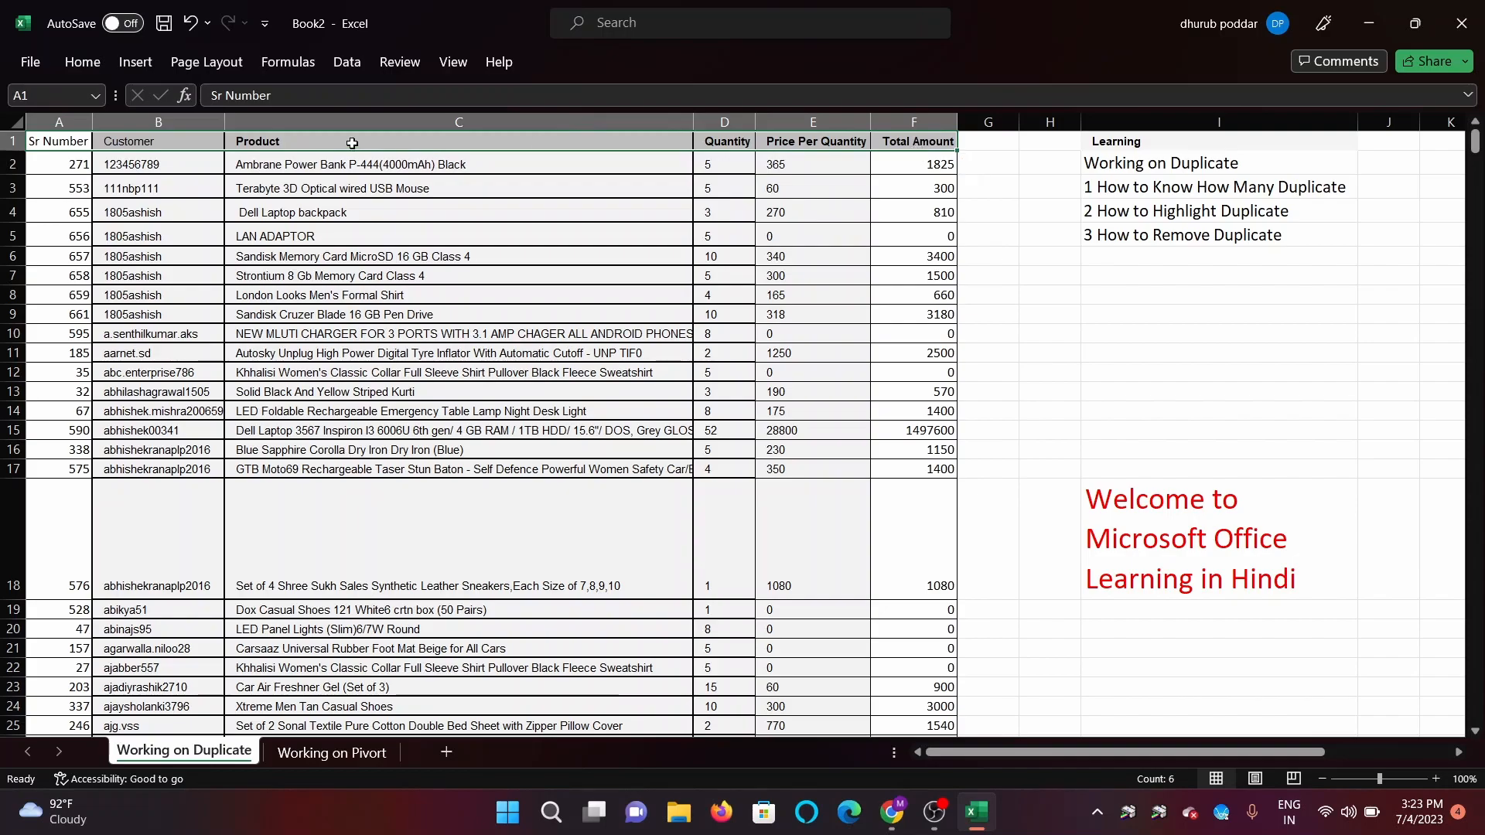
click(350, 62)
click(648, 122)
click(441, 253)
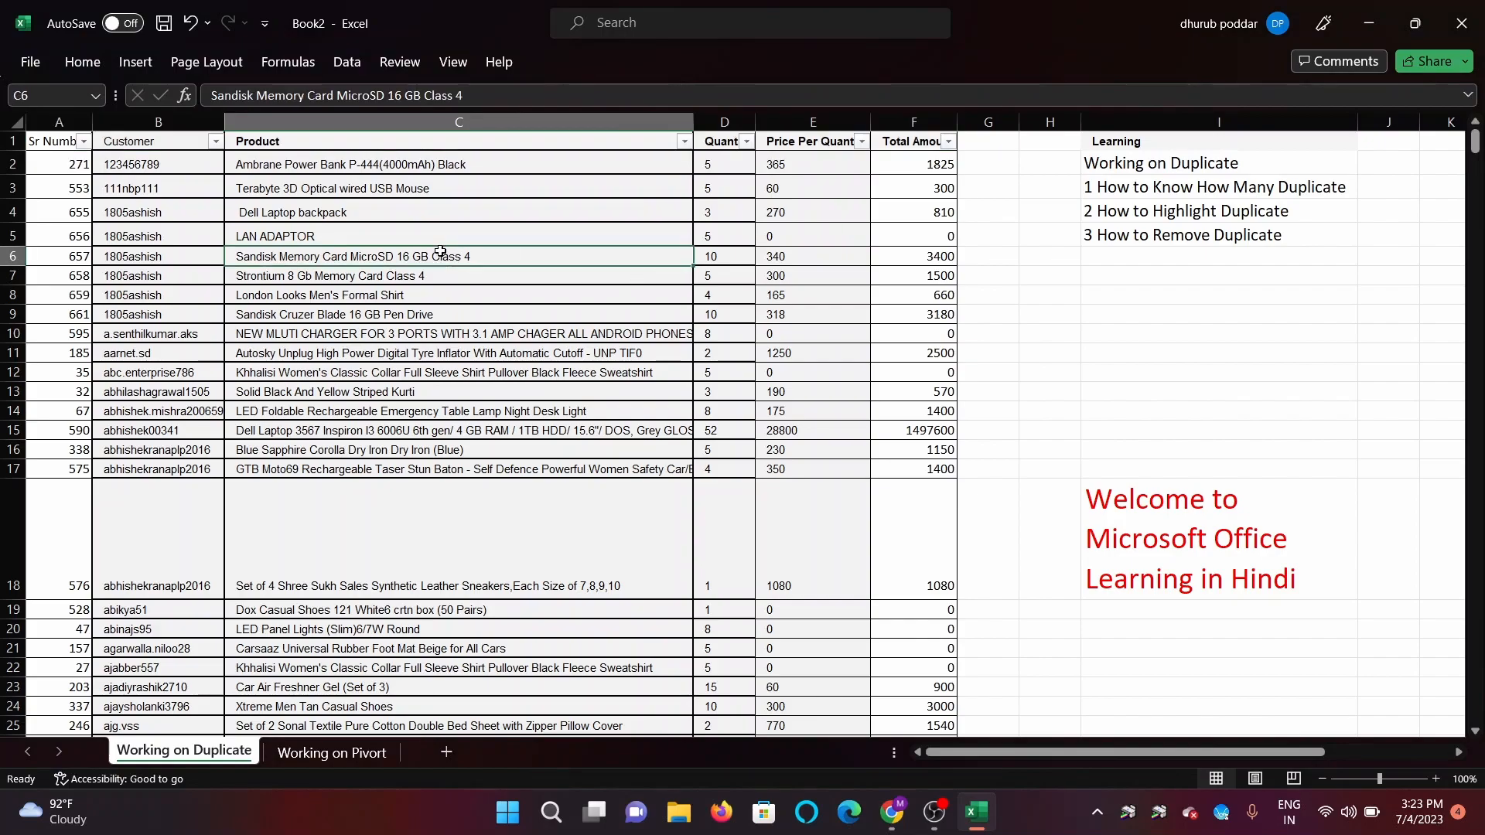
click(217, 141)
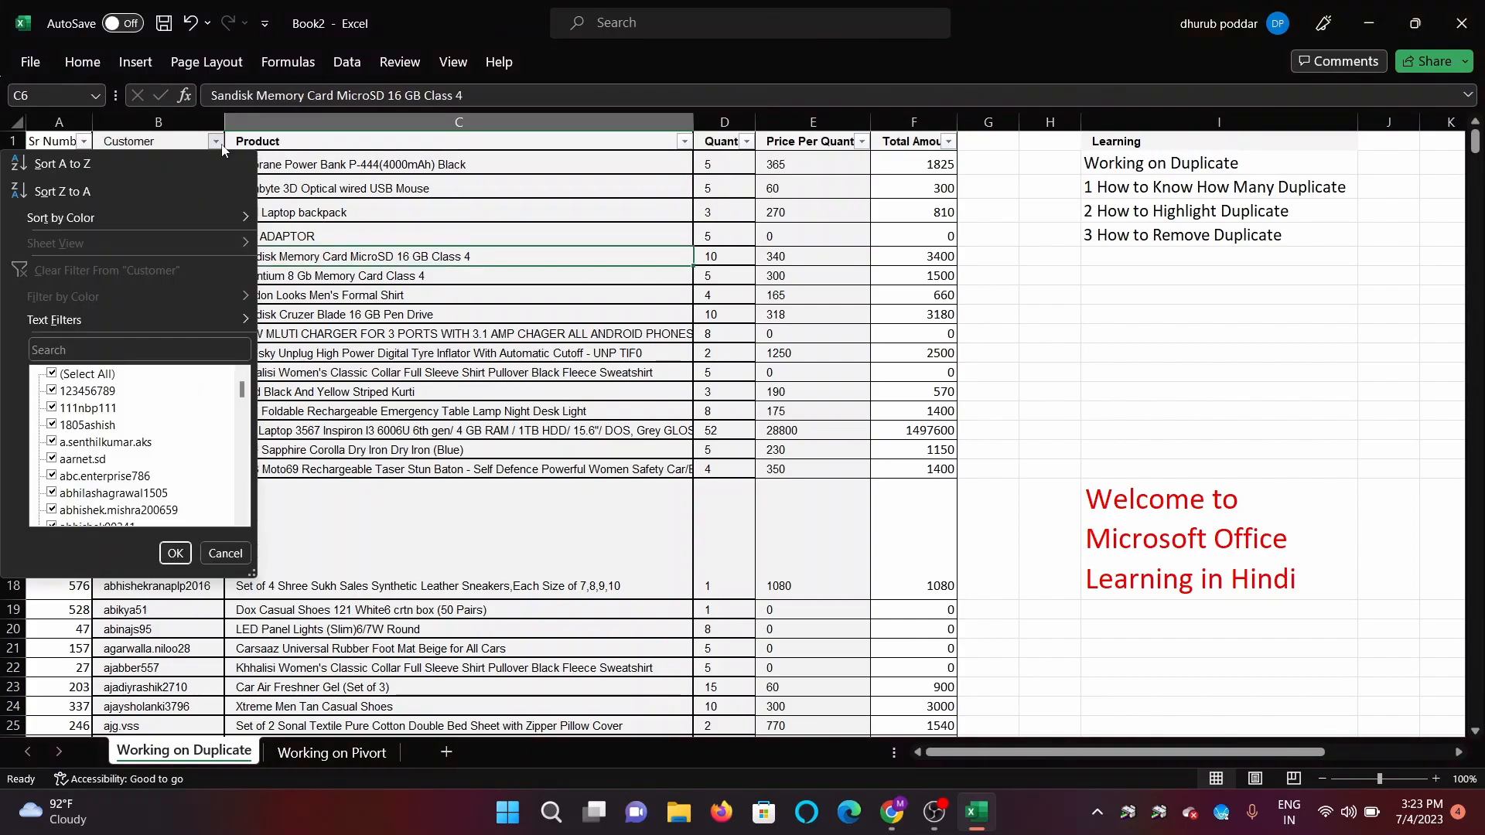
click(76, 169)
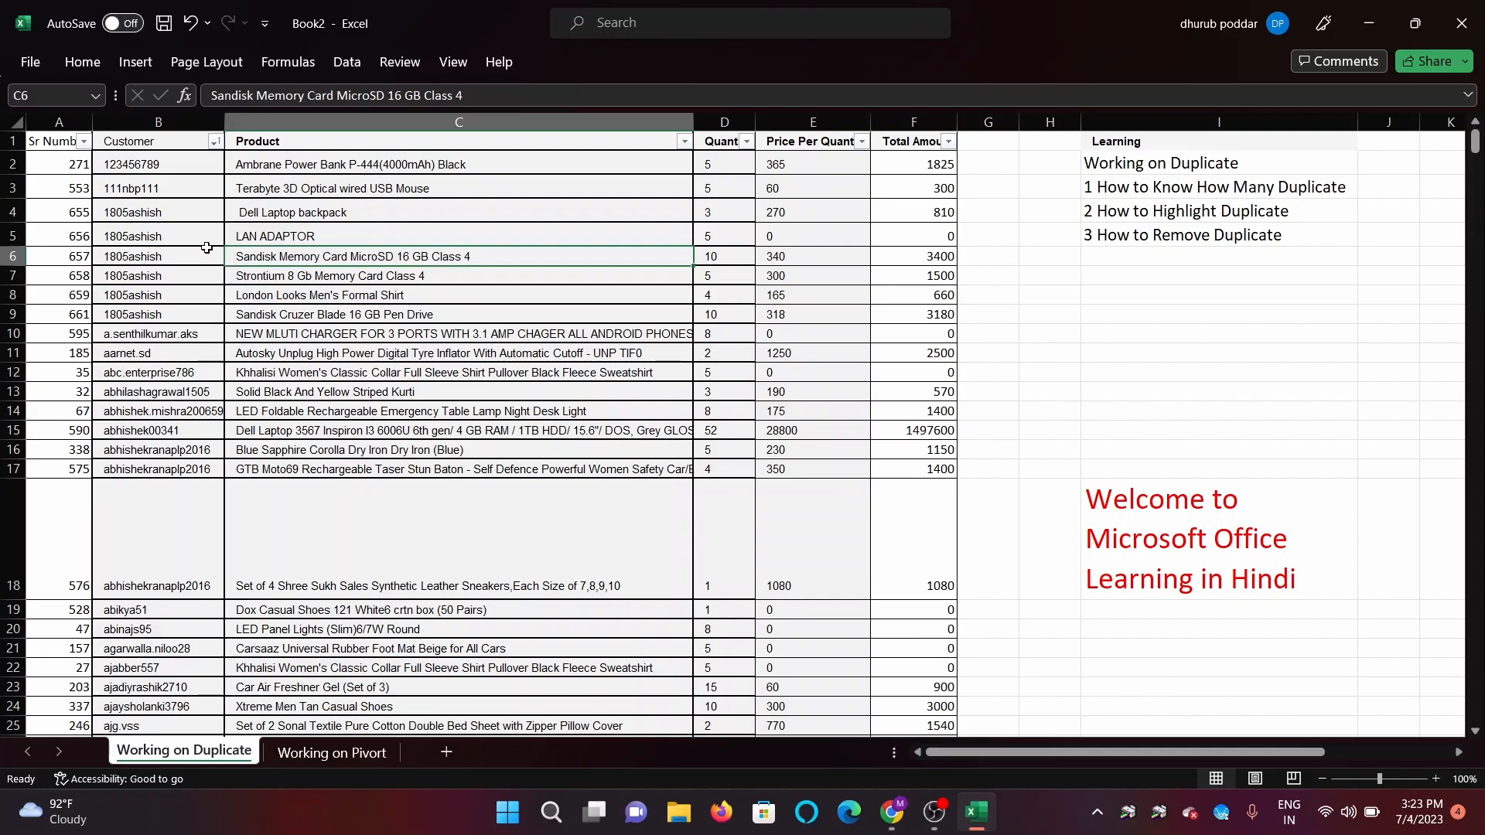
Step: Examine the sorted Customer column for customer names that repeat in consecutive rows
click(171, 206)
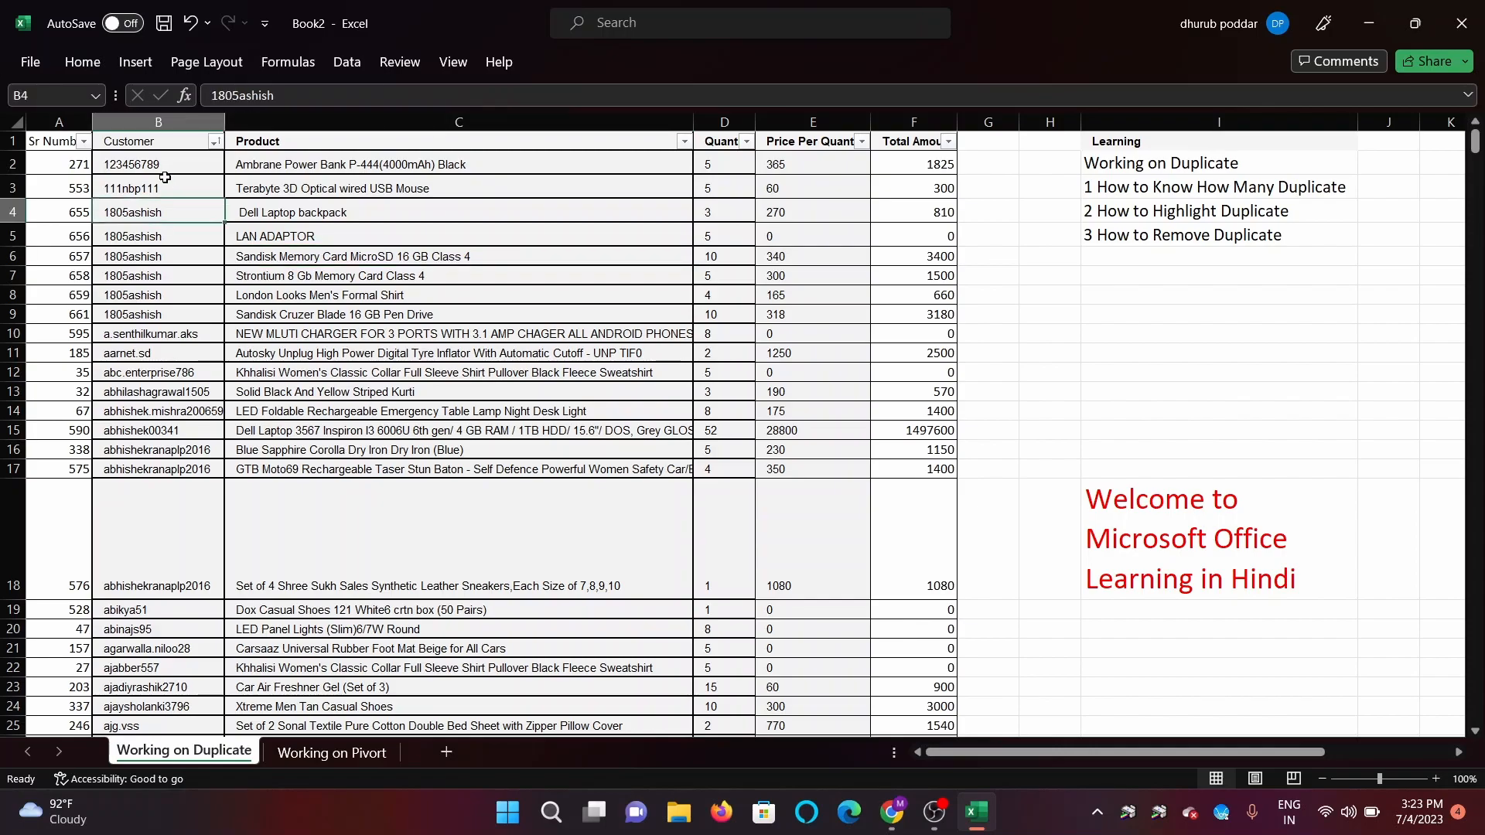
click(164, 170)
click(170, 217)
key(shift+Down)
key(shift+Down)
key(shift+Down)
key(shift+Down)
key(shift+Down)
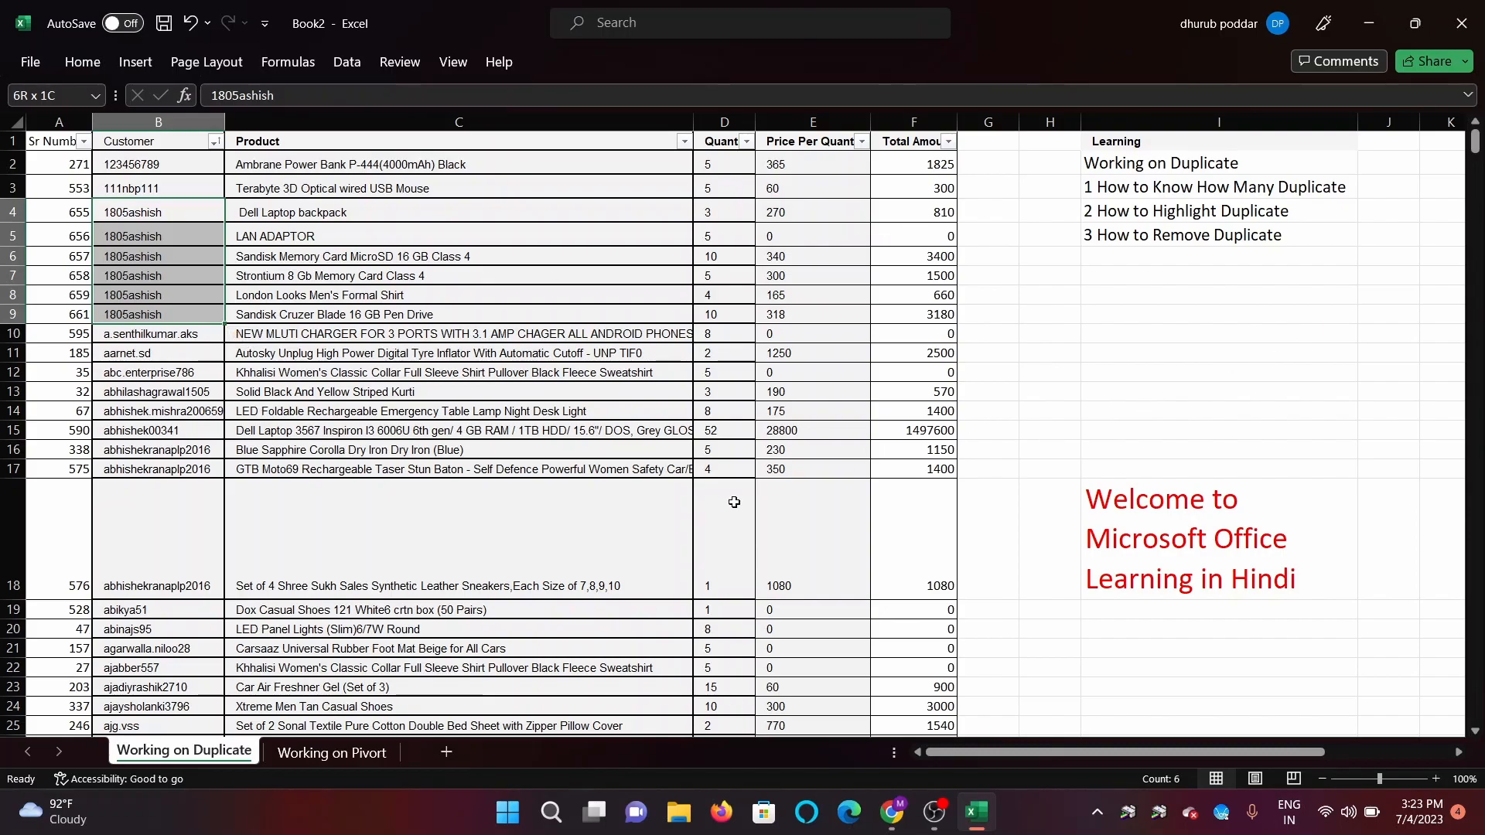
click(200, 455)
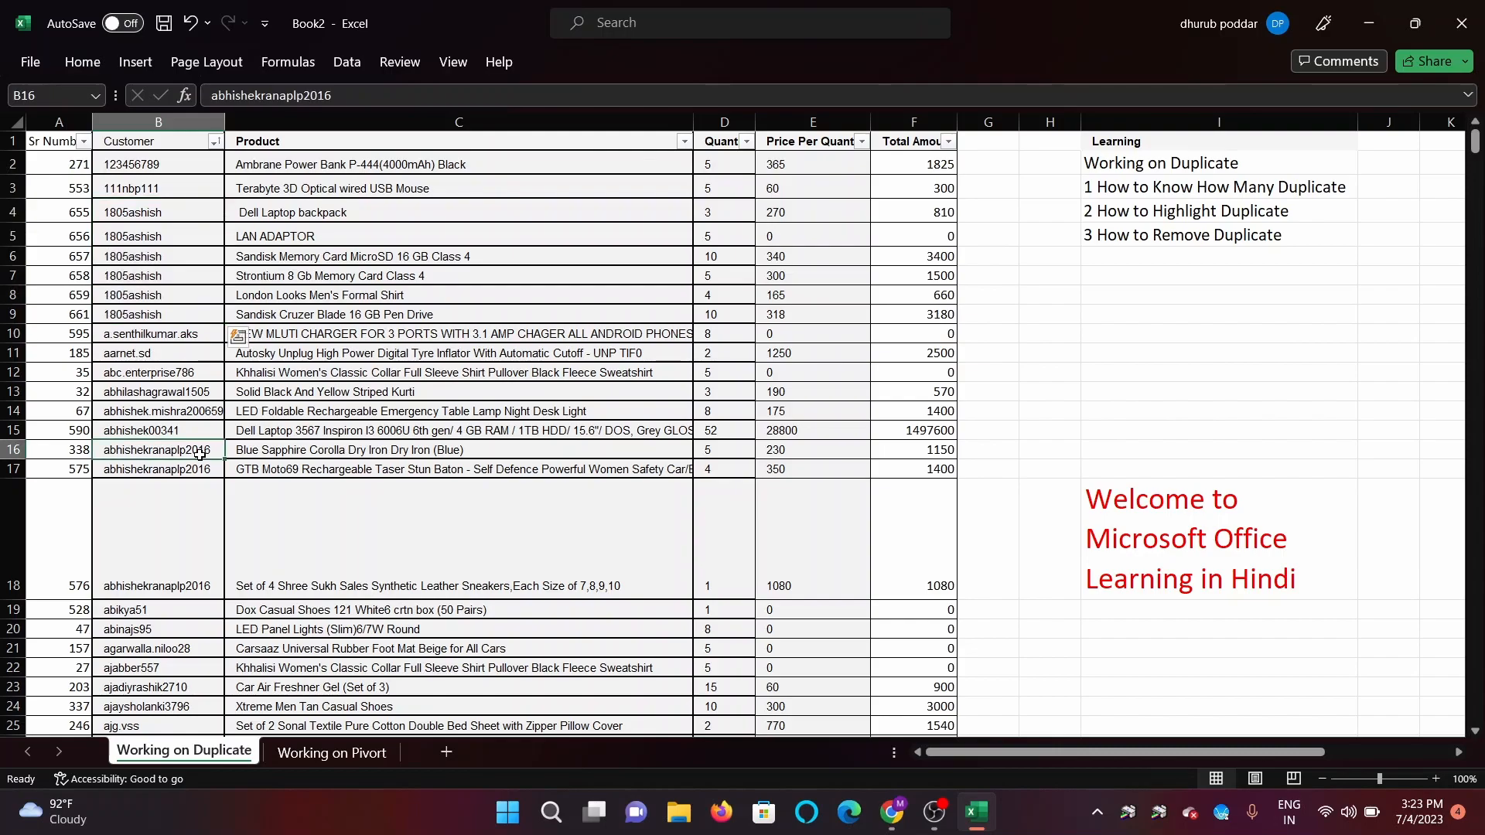
key(Down)
key(Down)
key(Down)
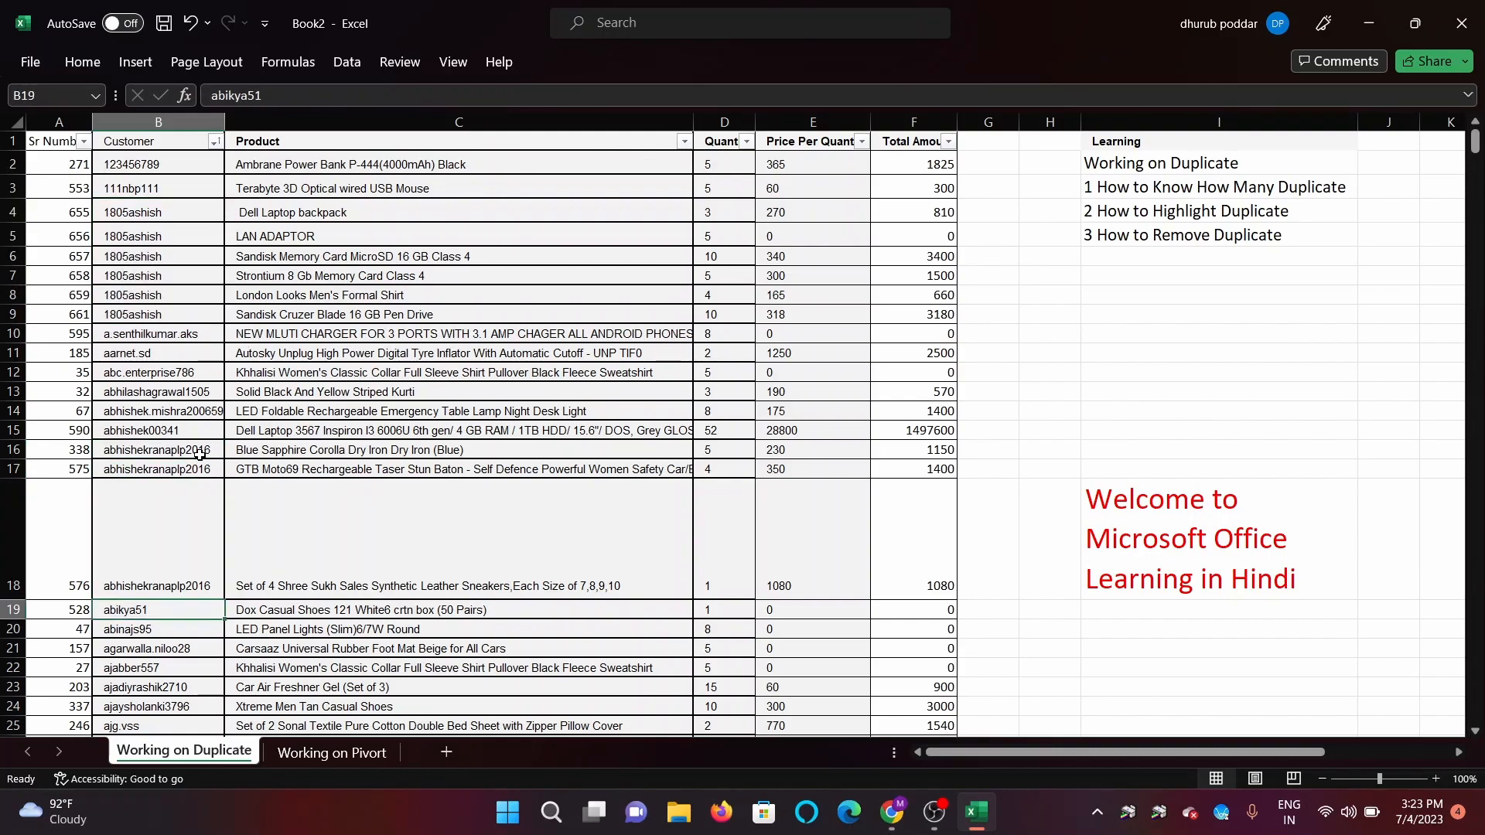
key(Up)
key(Up)
key(Up)
key(Up)
key(Up)
key(Up)
key(Up)
key(Up)
key(Up)
key(Up)
key(Up)
key(Up)
key(Up)
key(Up)
key(Up)
key(Up)
key(Up)
key(Up)
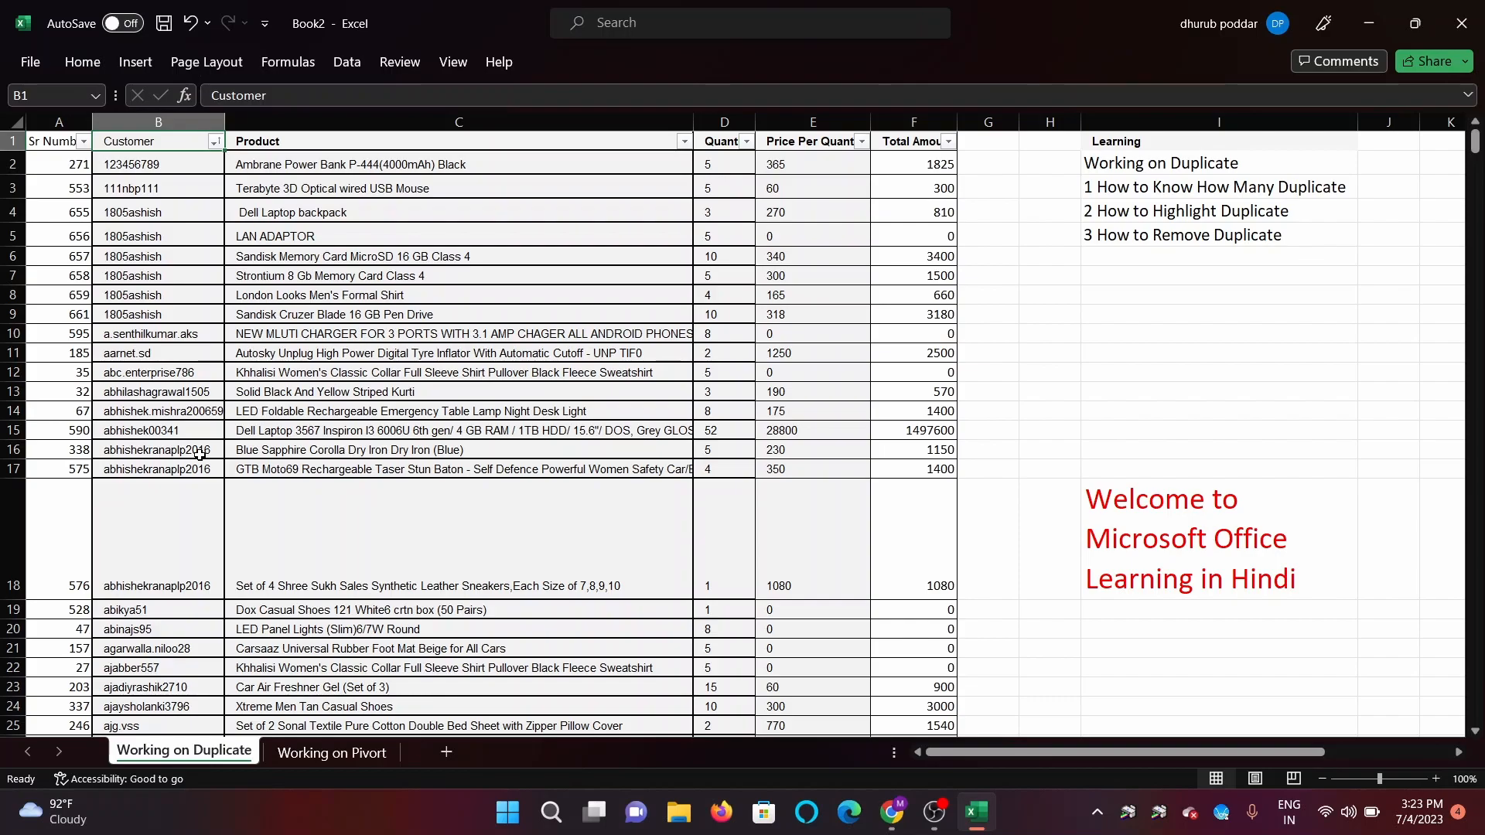
Step: Highlight duplicate values in the whole Customer column with Green Fill with Dark Green Text using conditional formatting
click(194, 122)
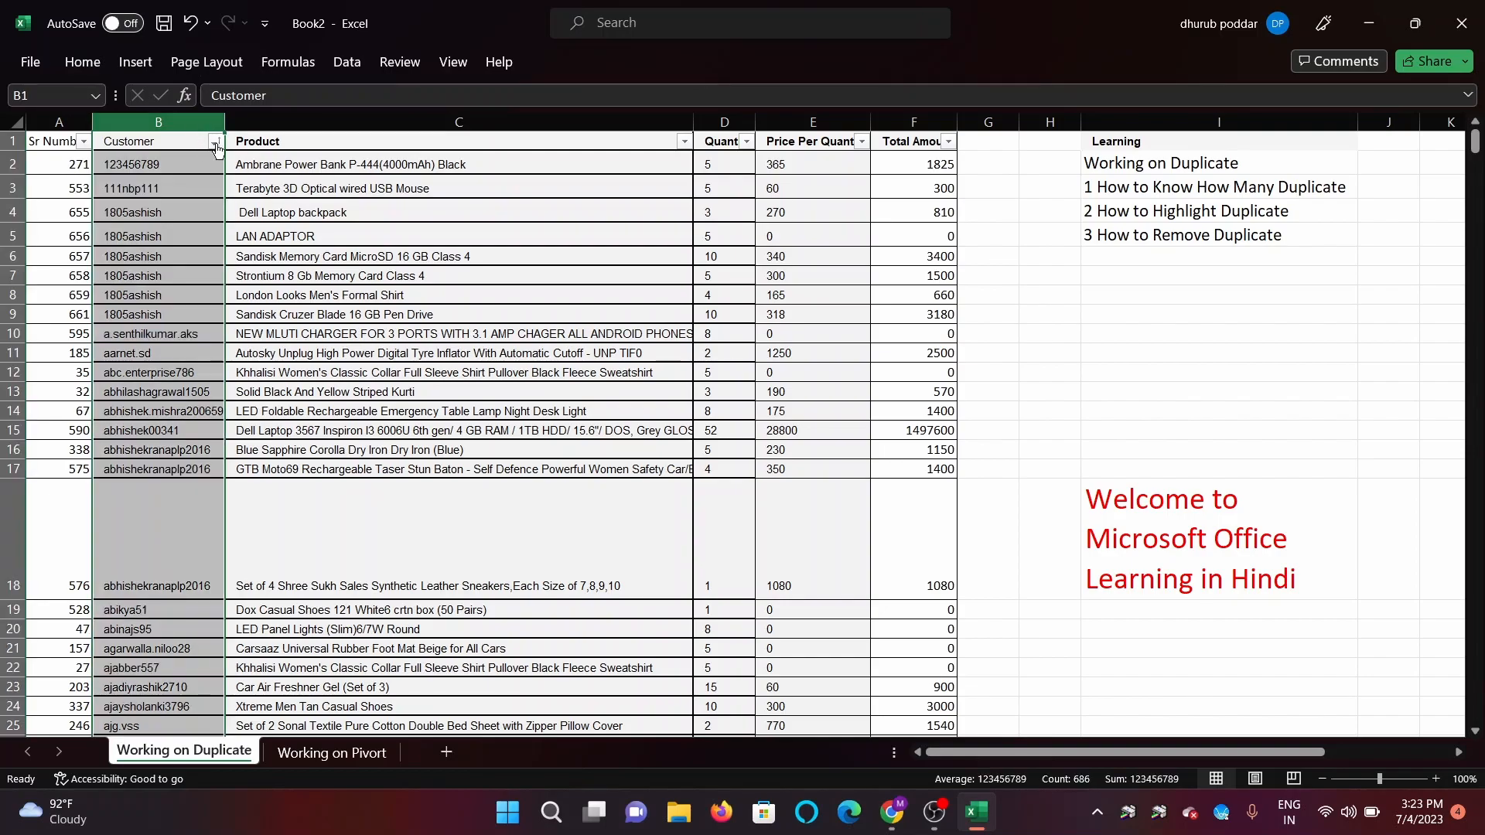
click(82, 64)
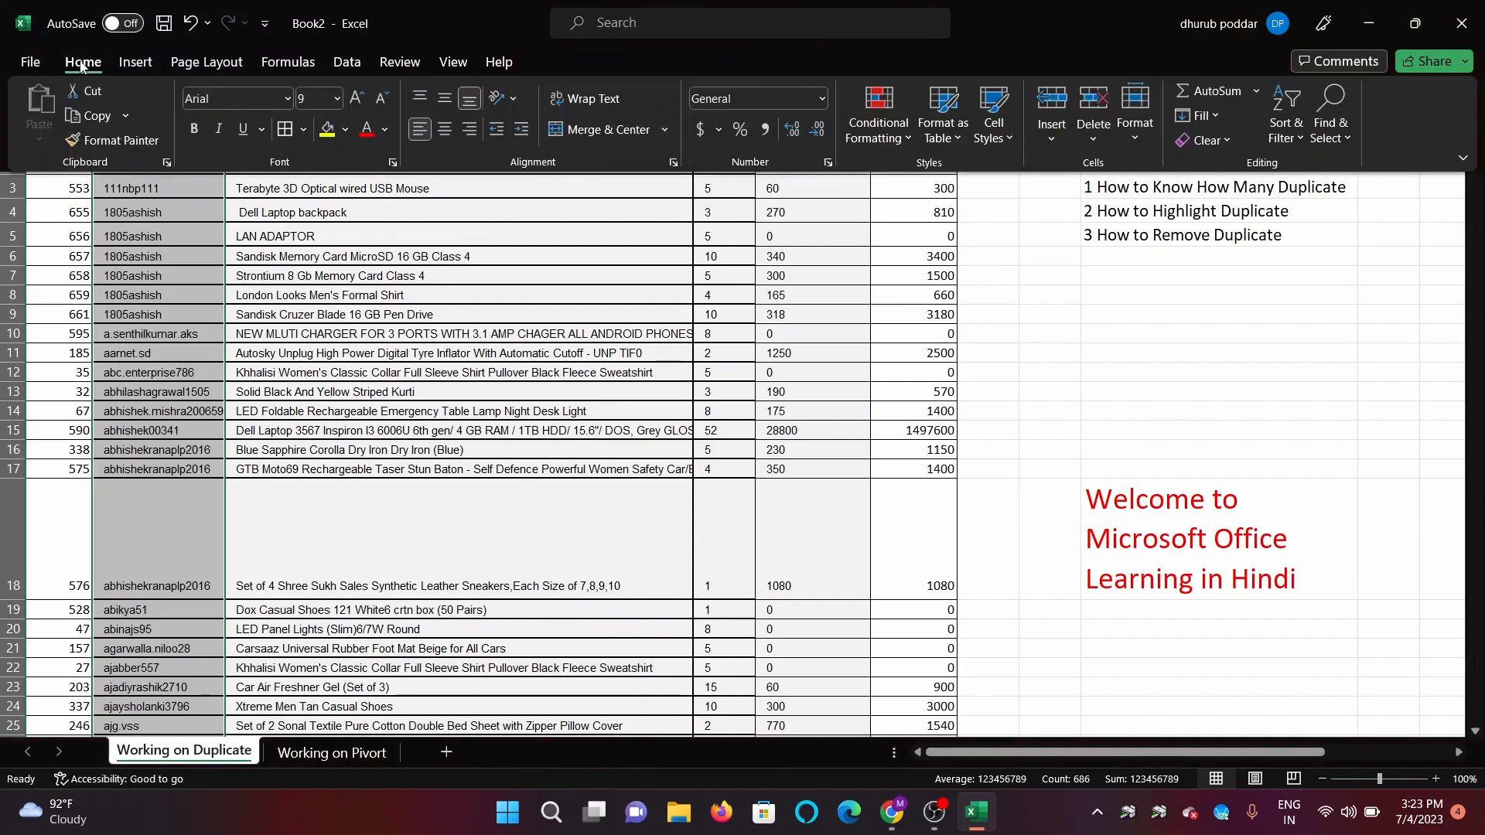
click(889, 140)
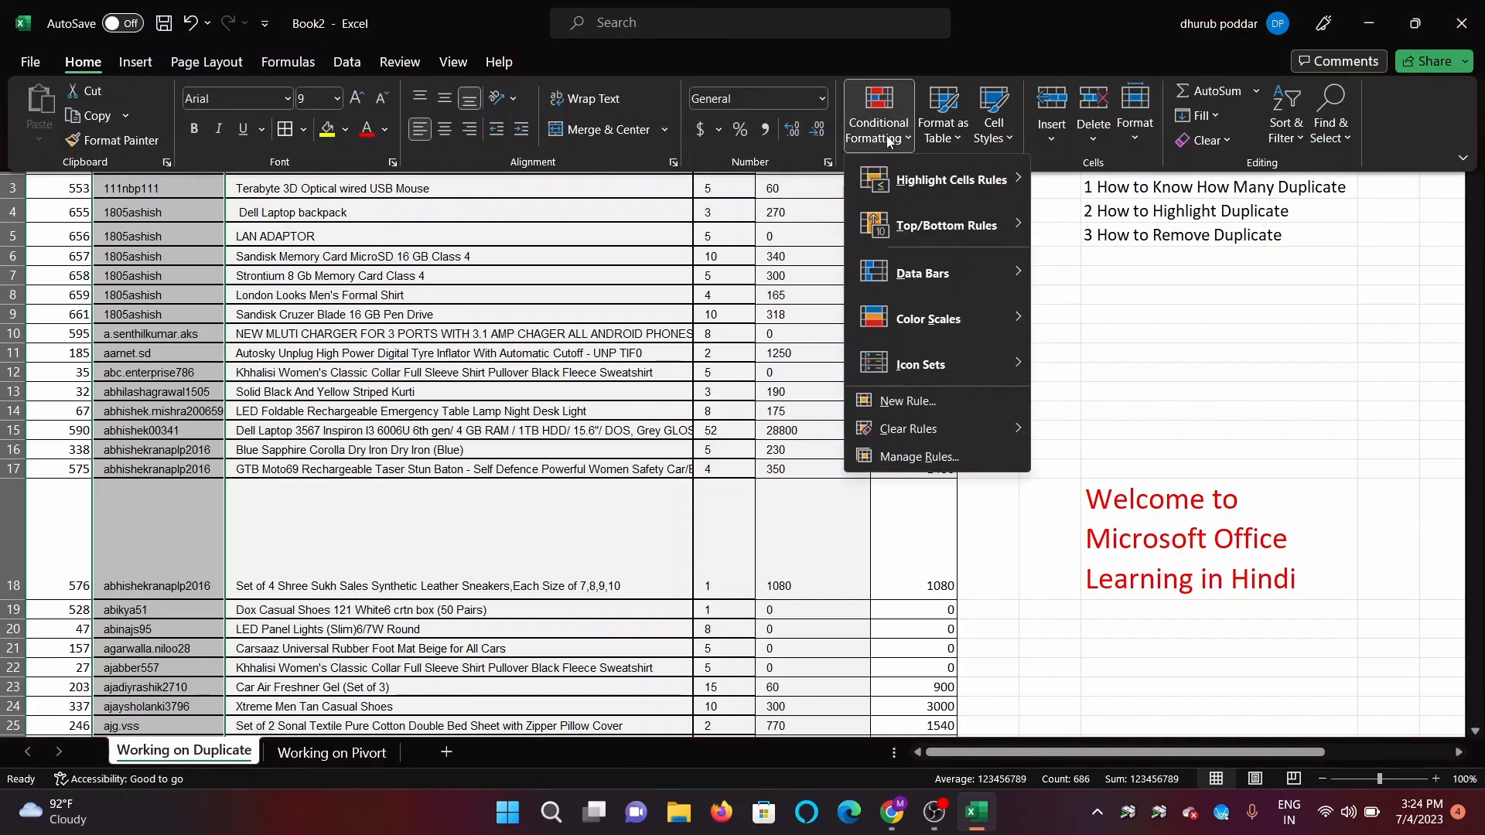
mouse_move(909, 182)
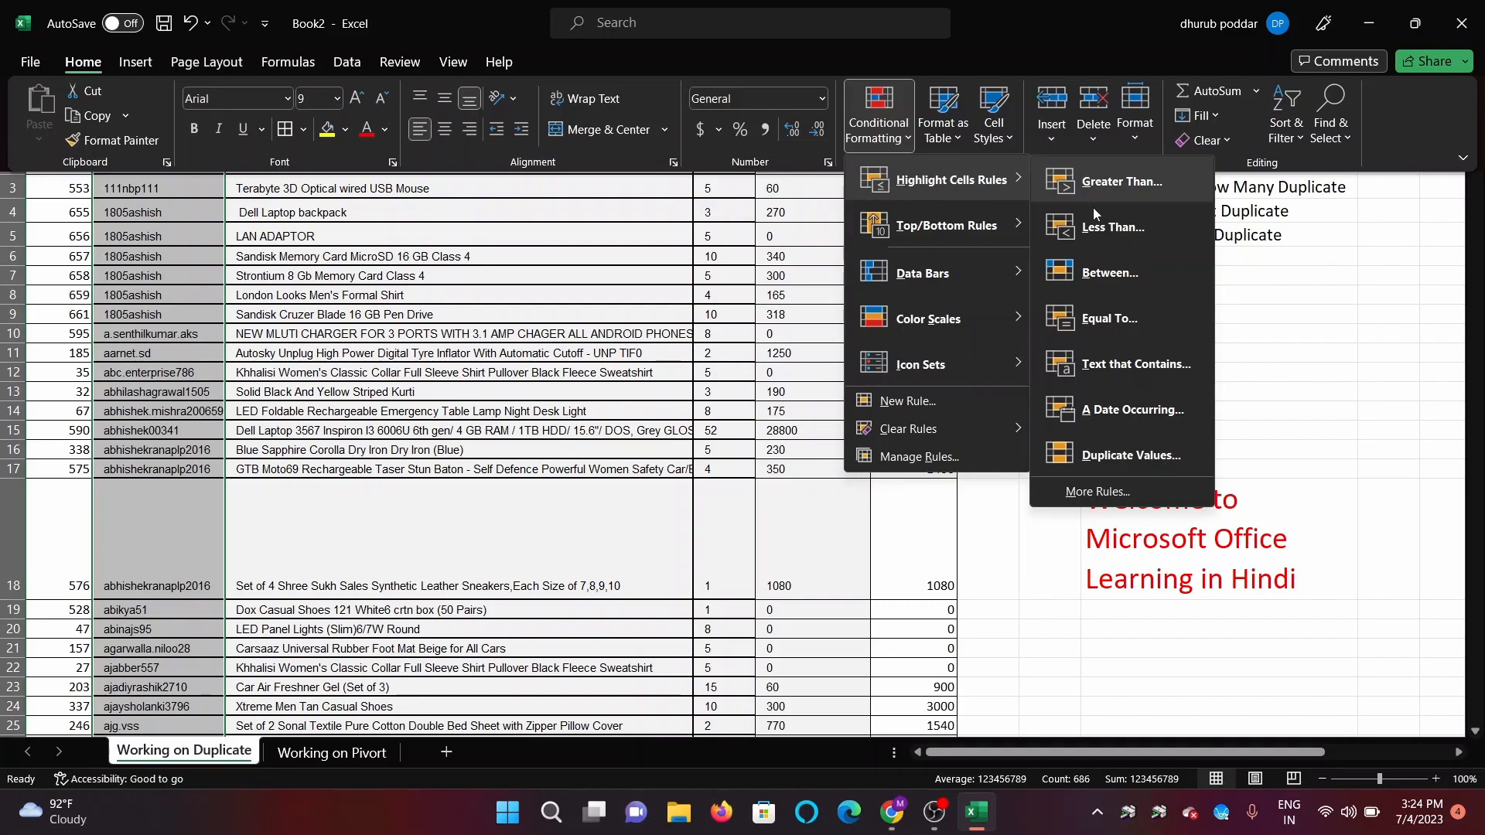
click(1131, 456)
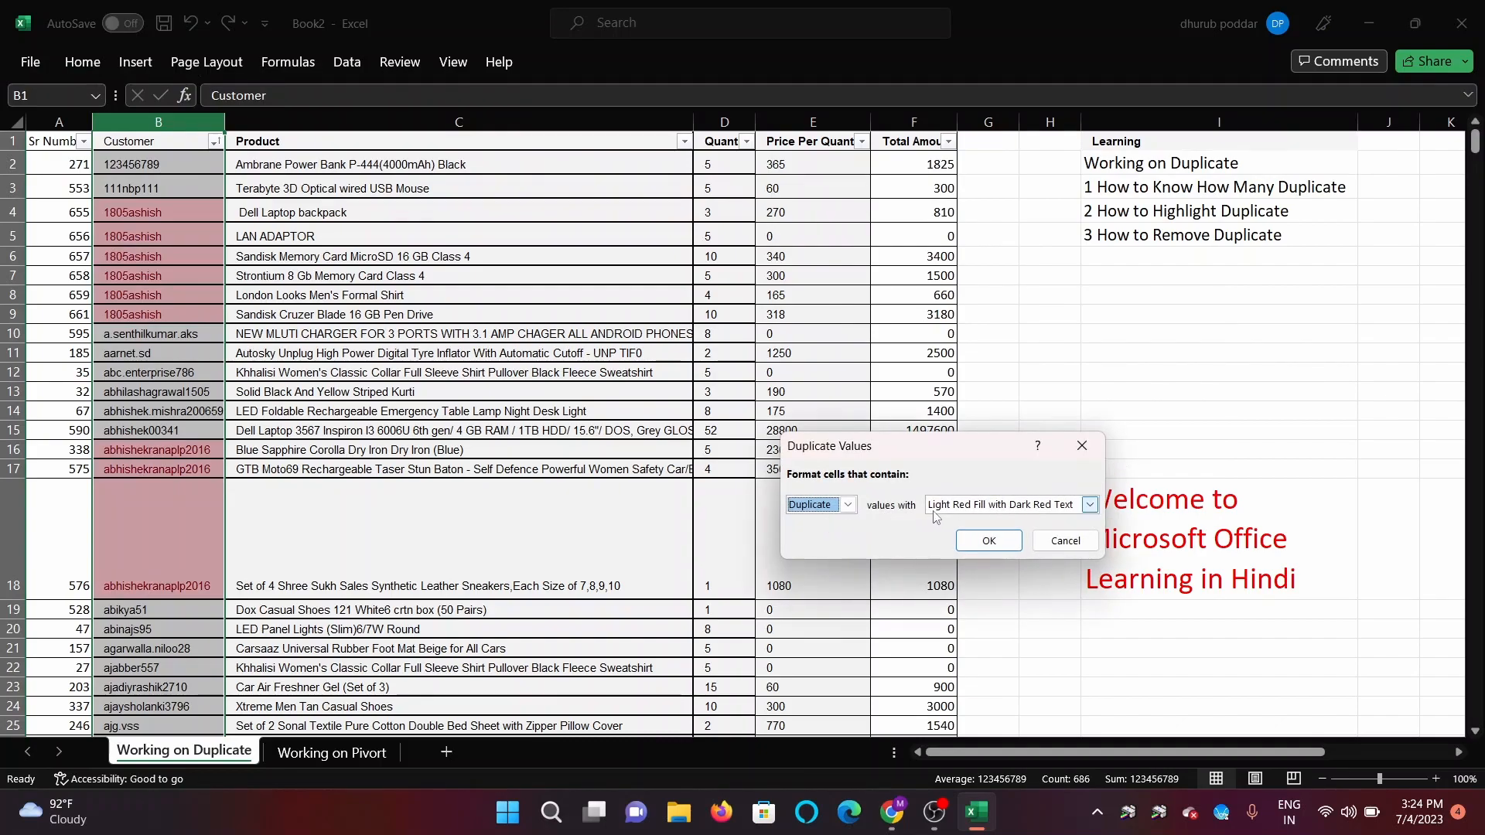
click(1043, 511)
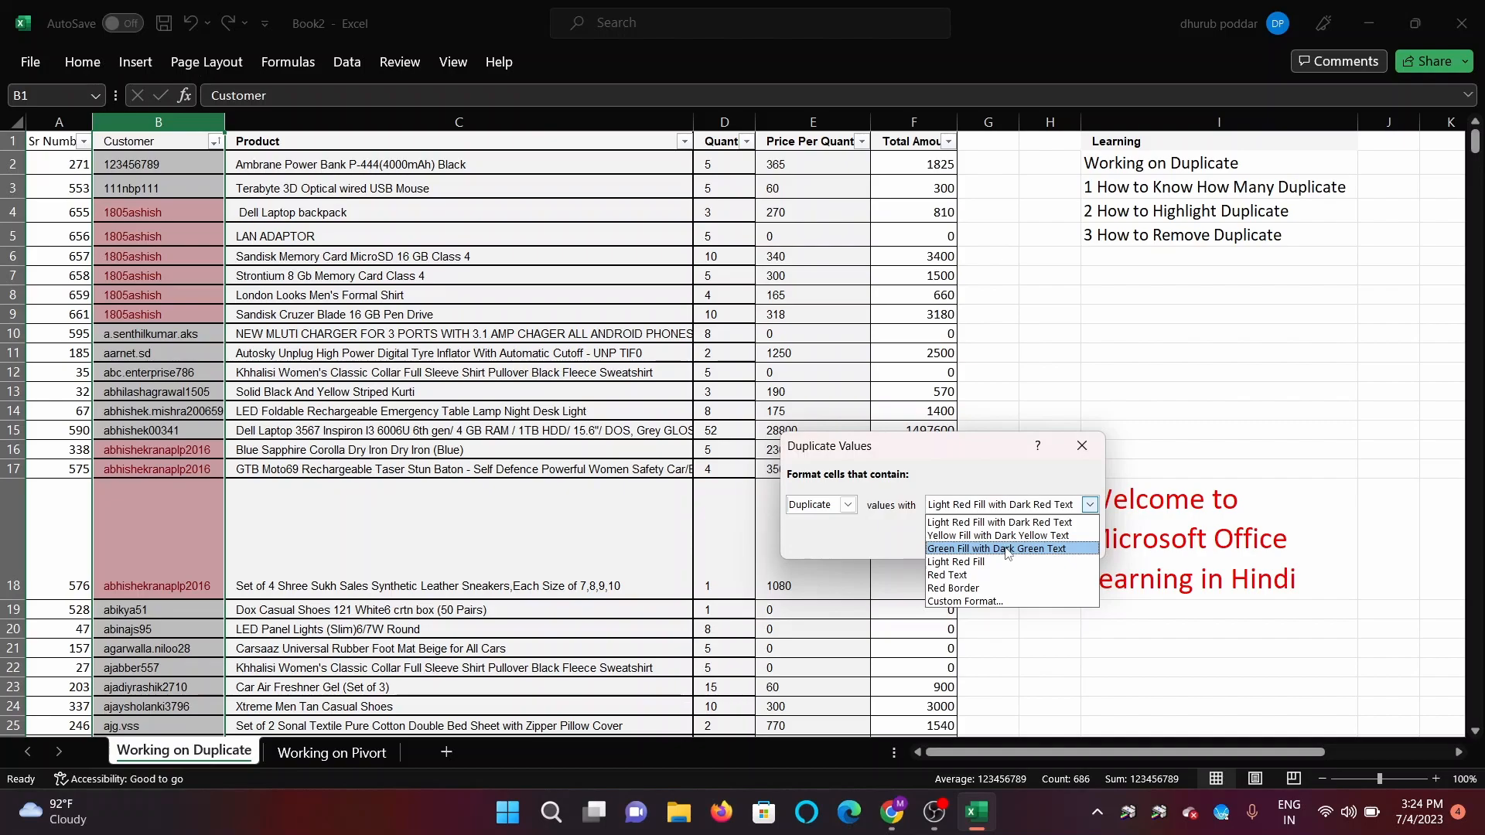
click(960, 550)
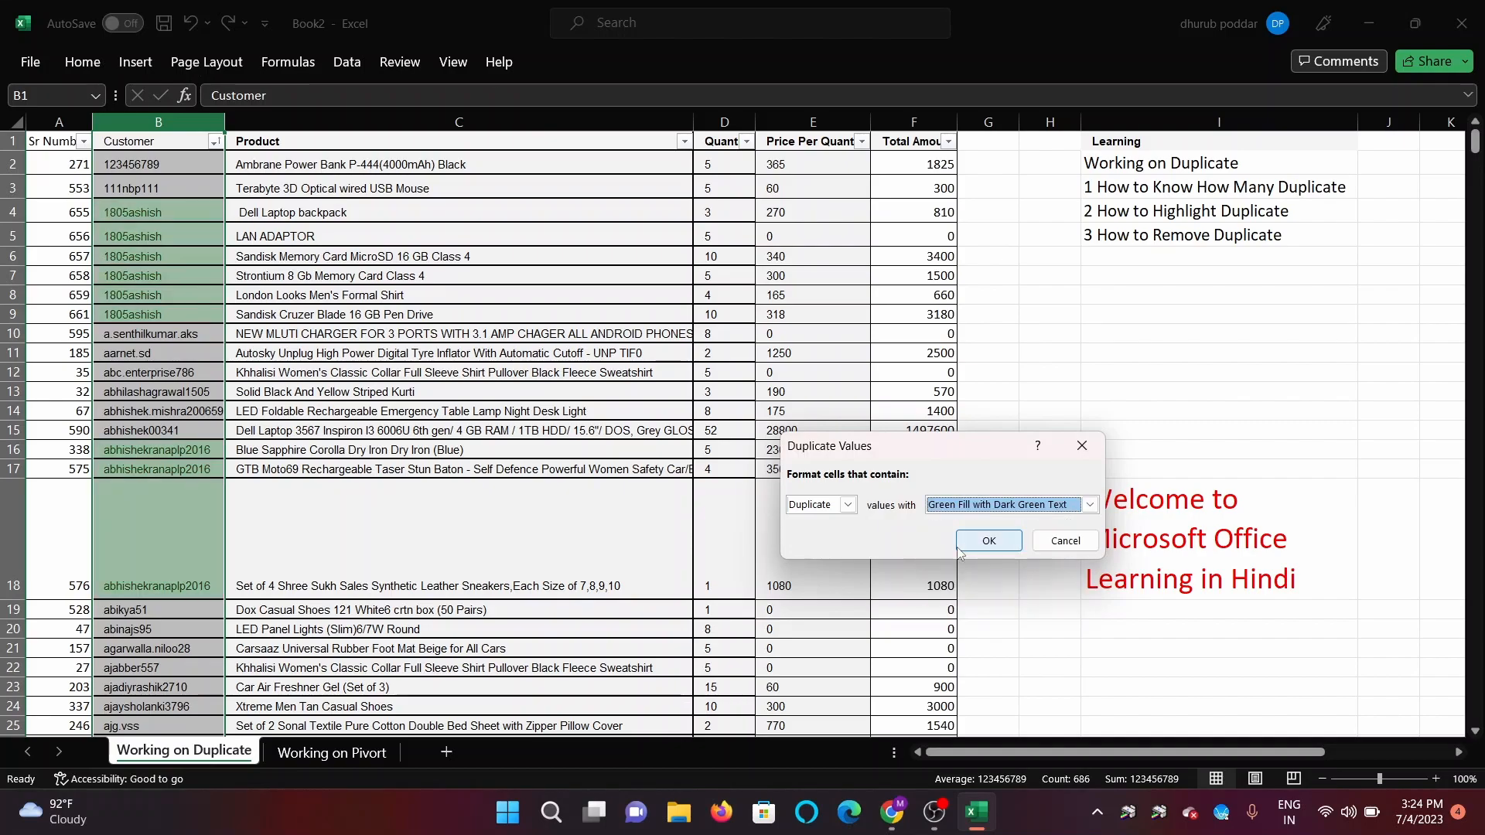
click(990, 539)
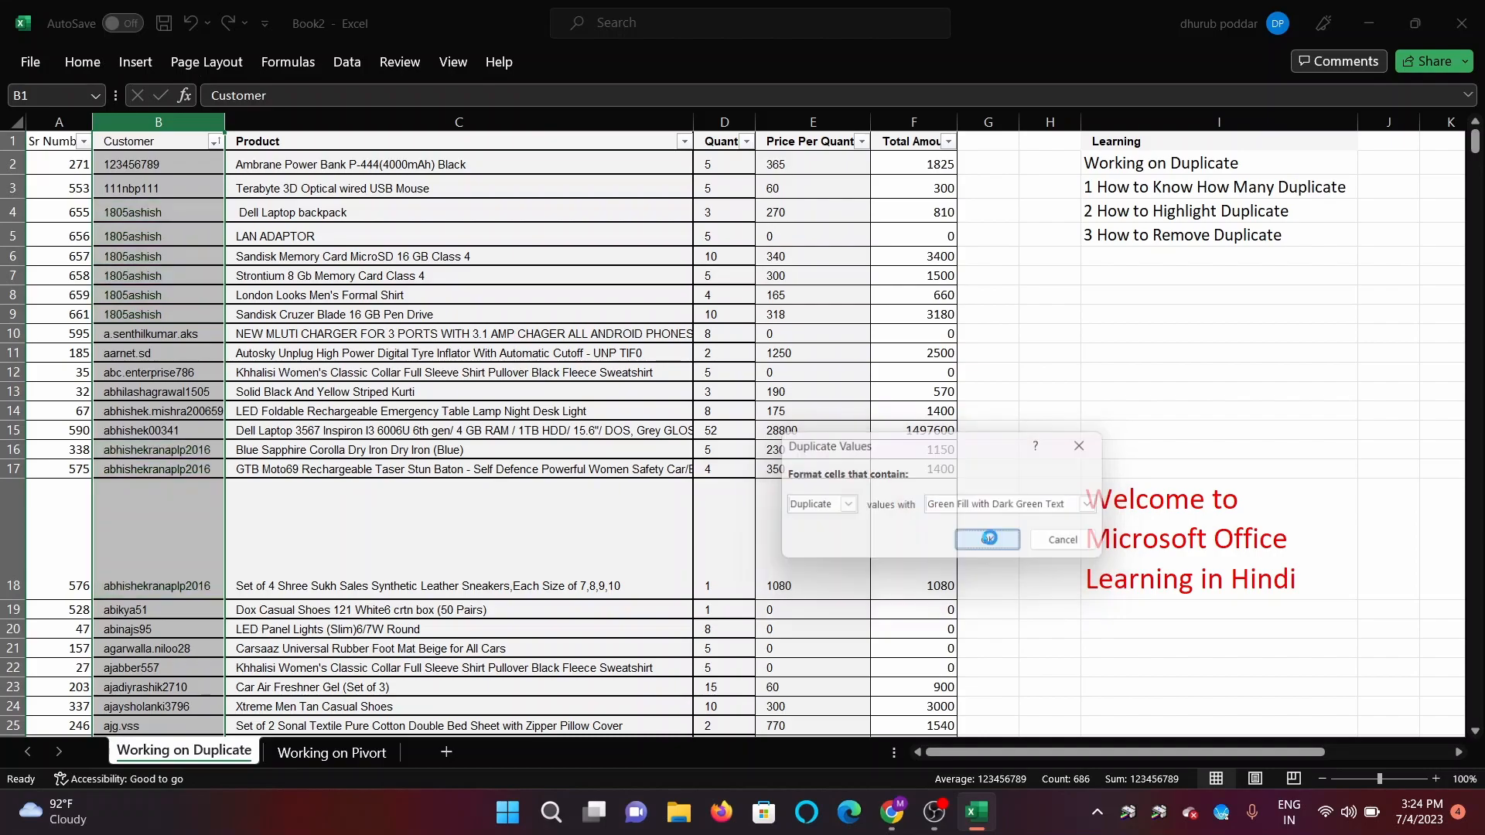
click(137, 214)
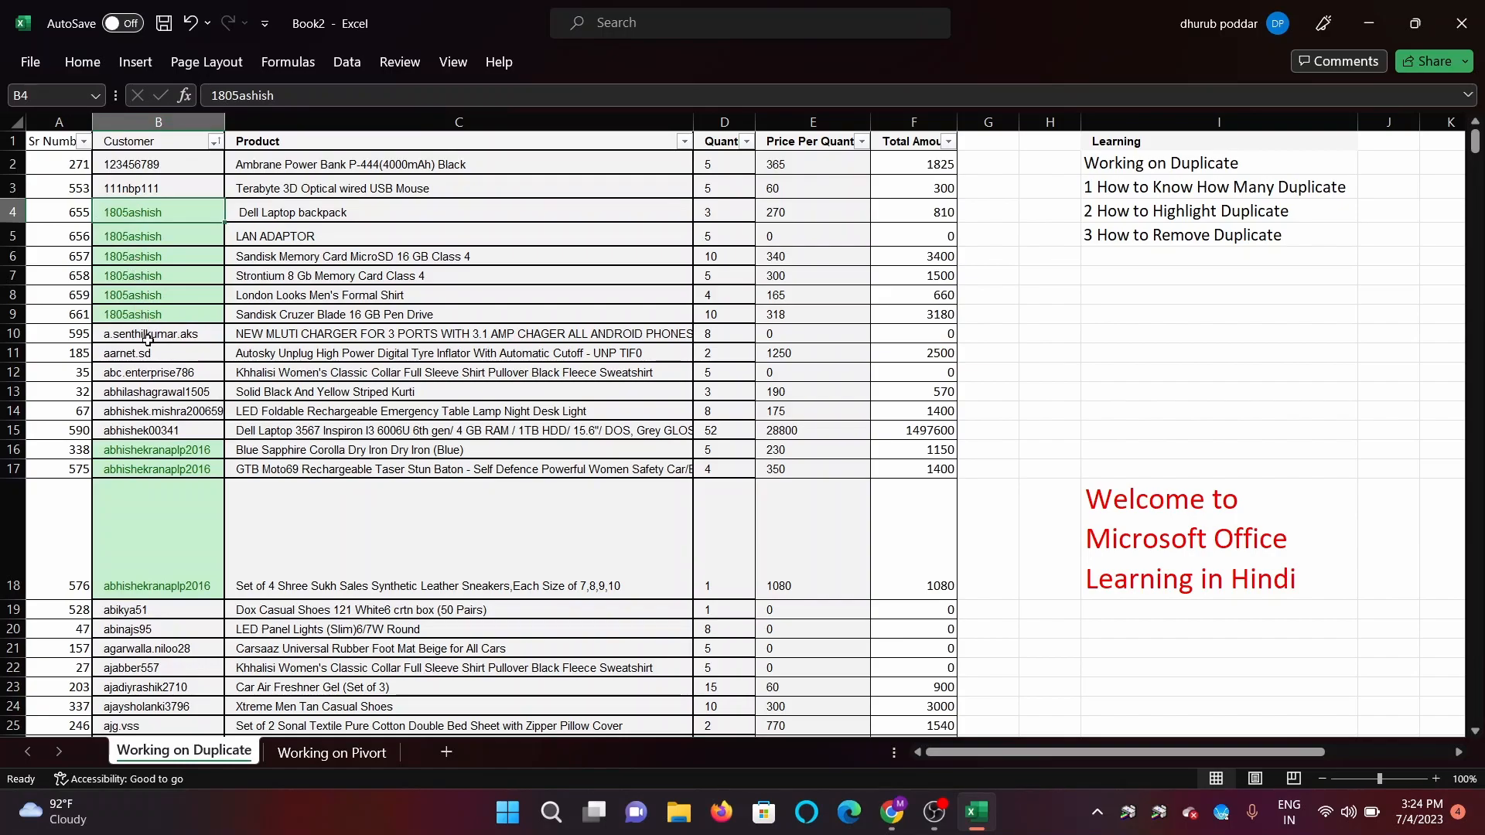
click(195, 142)
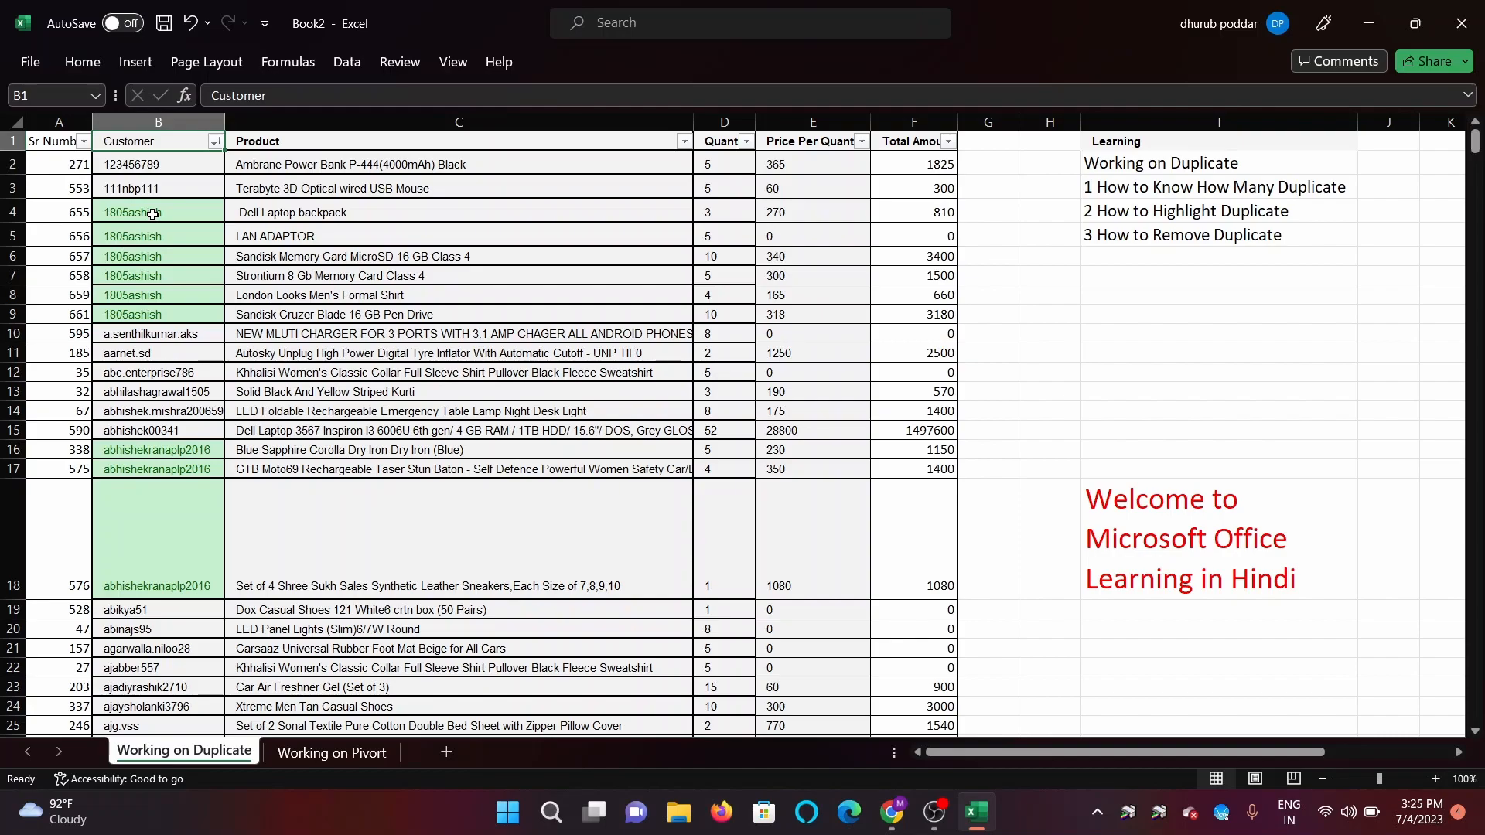
drag(153, 235, 163, 310)
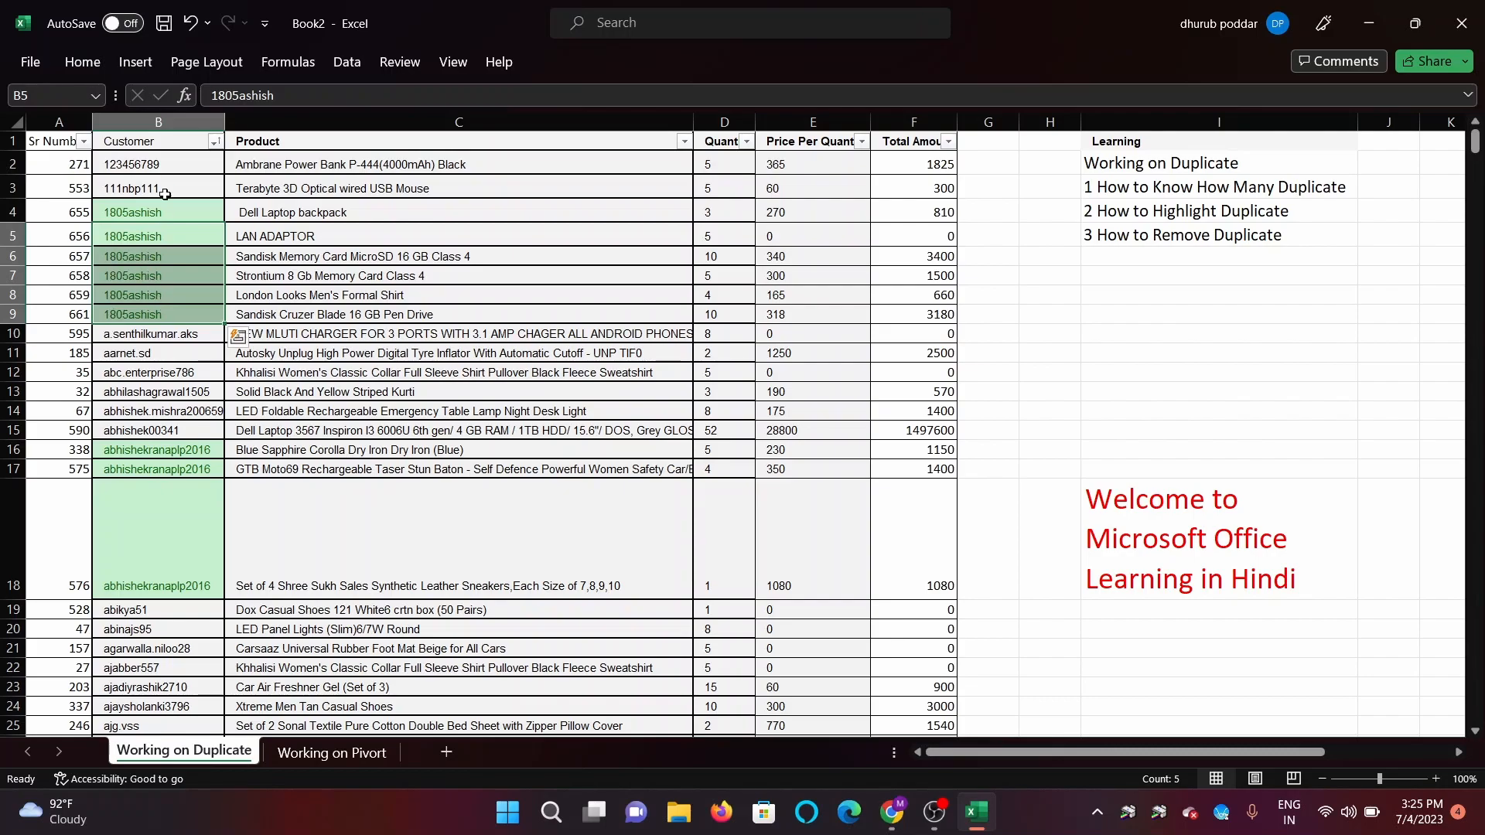
Step: Remove duplicate rows from the table, expanding the selection and comparing only the Customer column
click(159, 121)
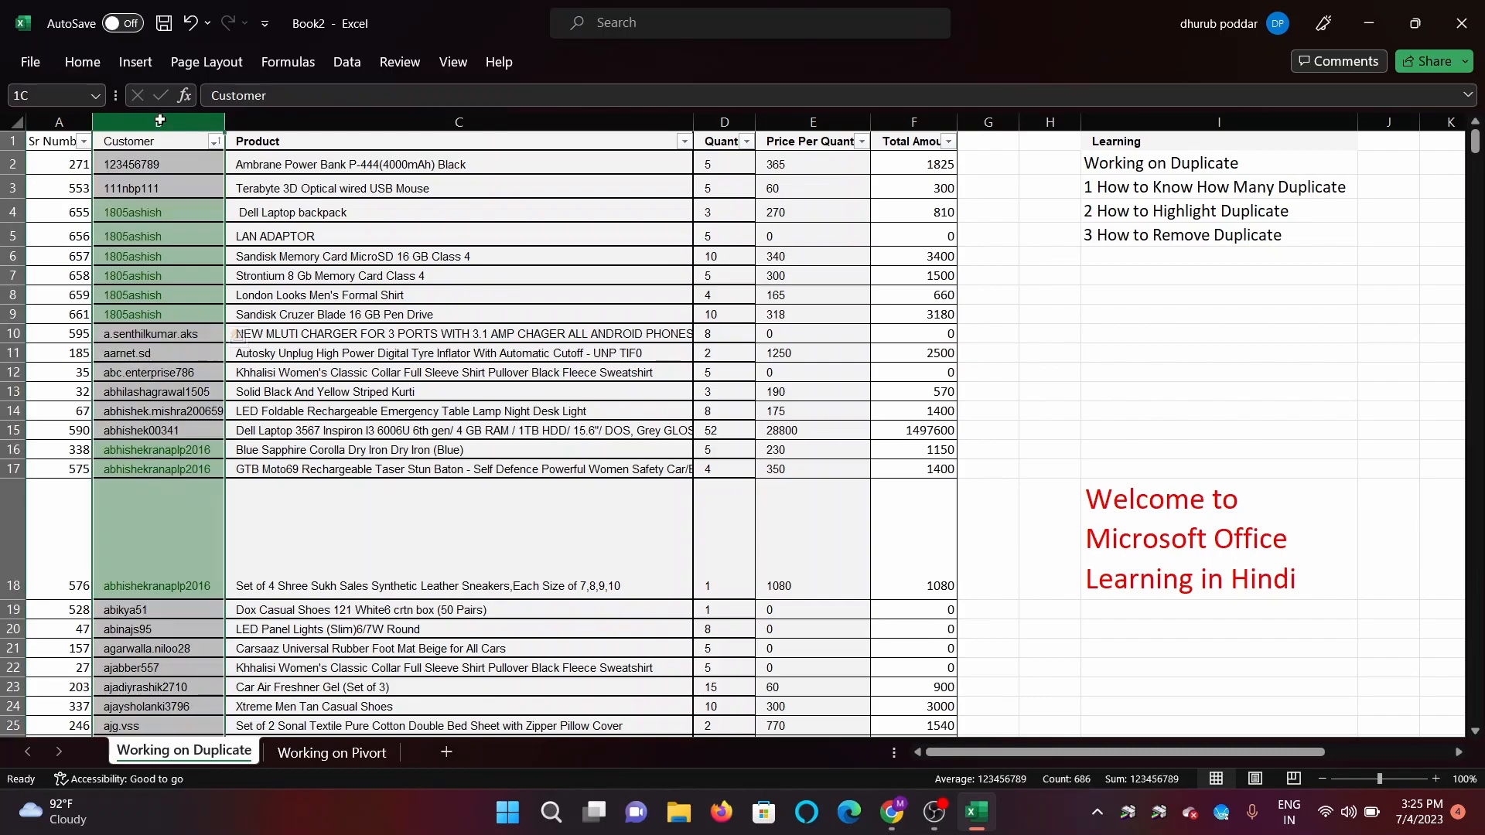
click(96, 68)
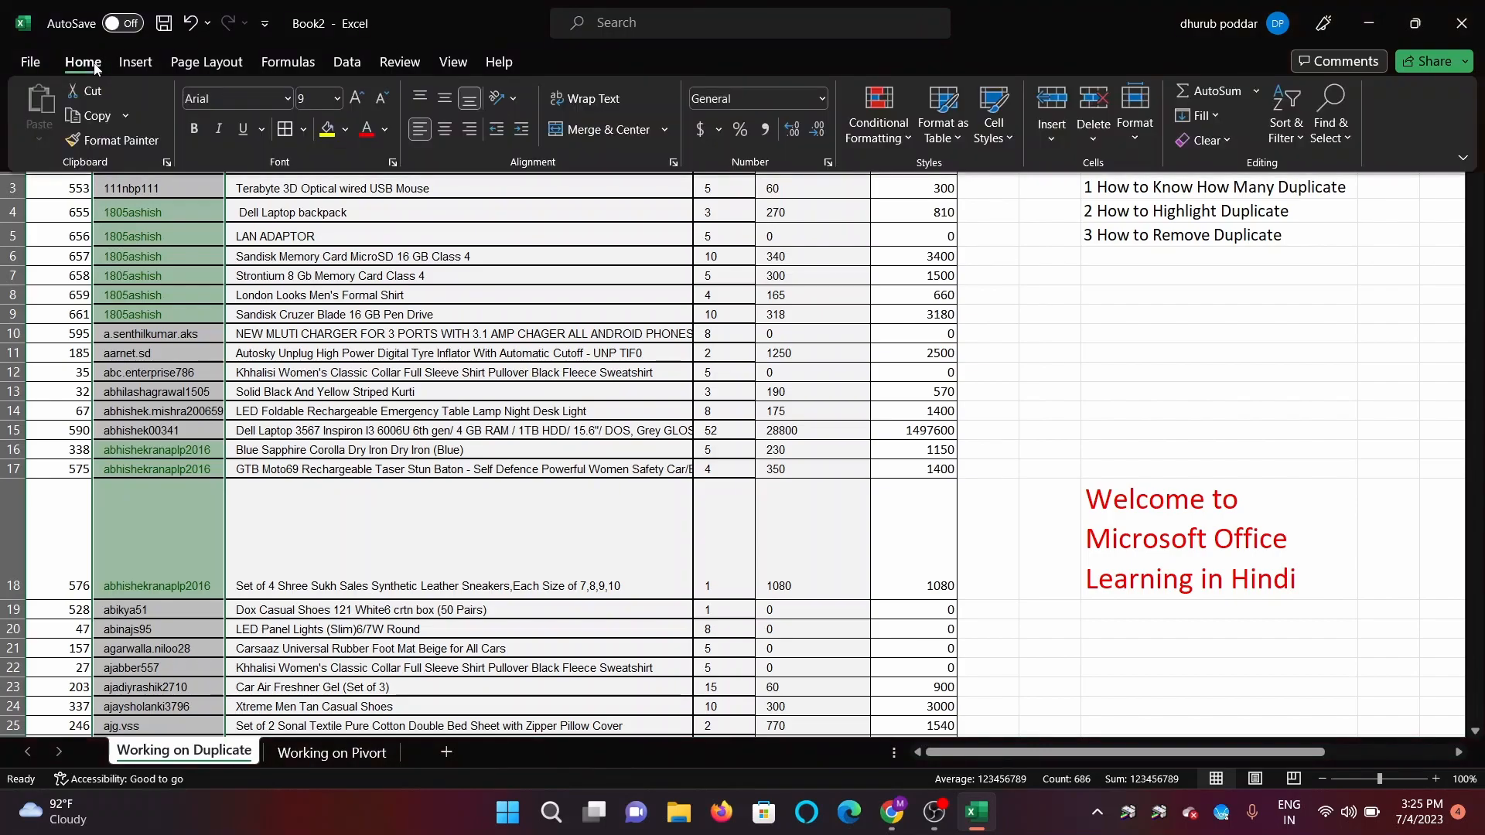
click(348, 63)
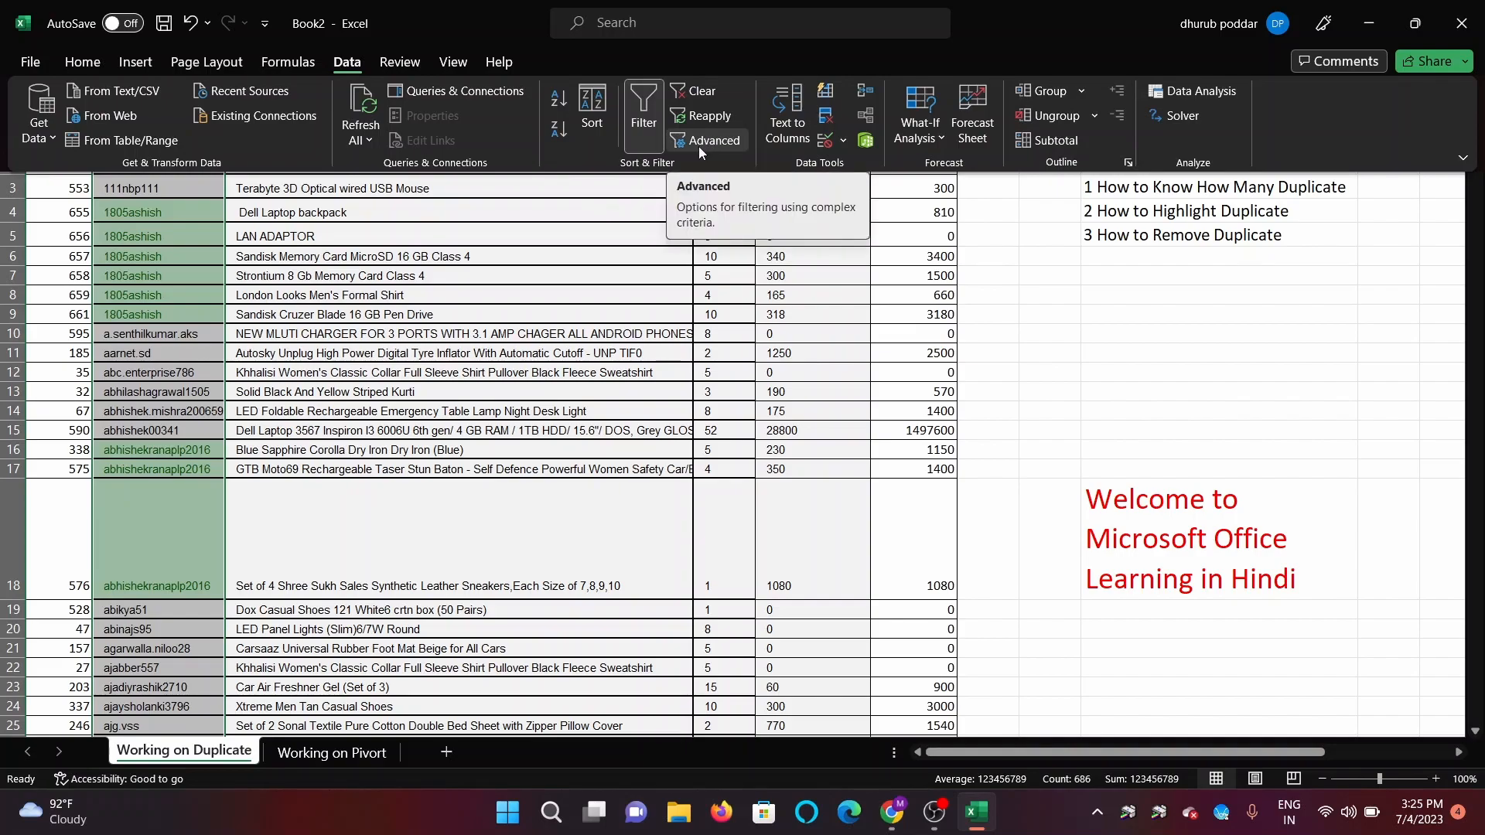
click(826, 118)
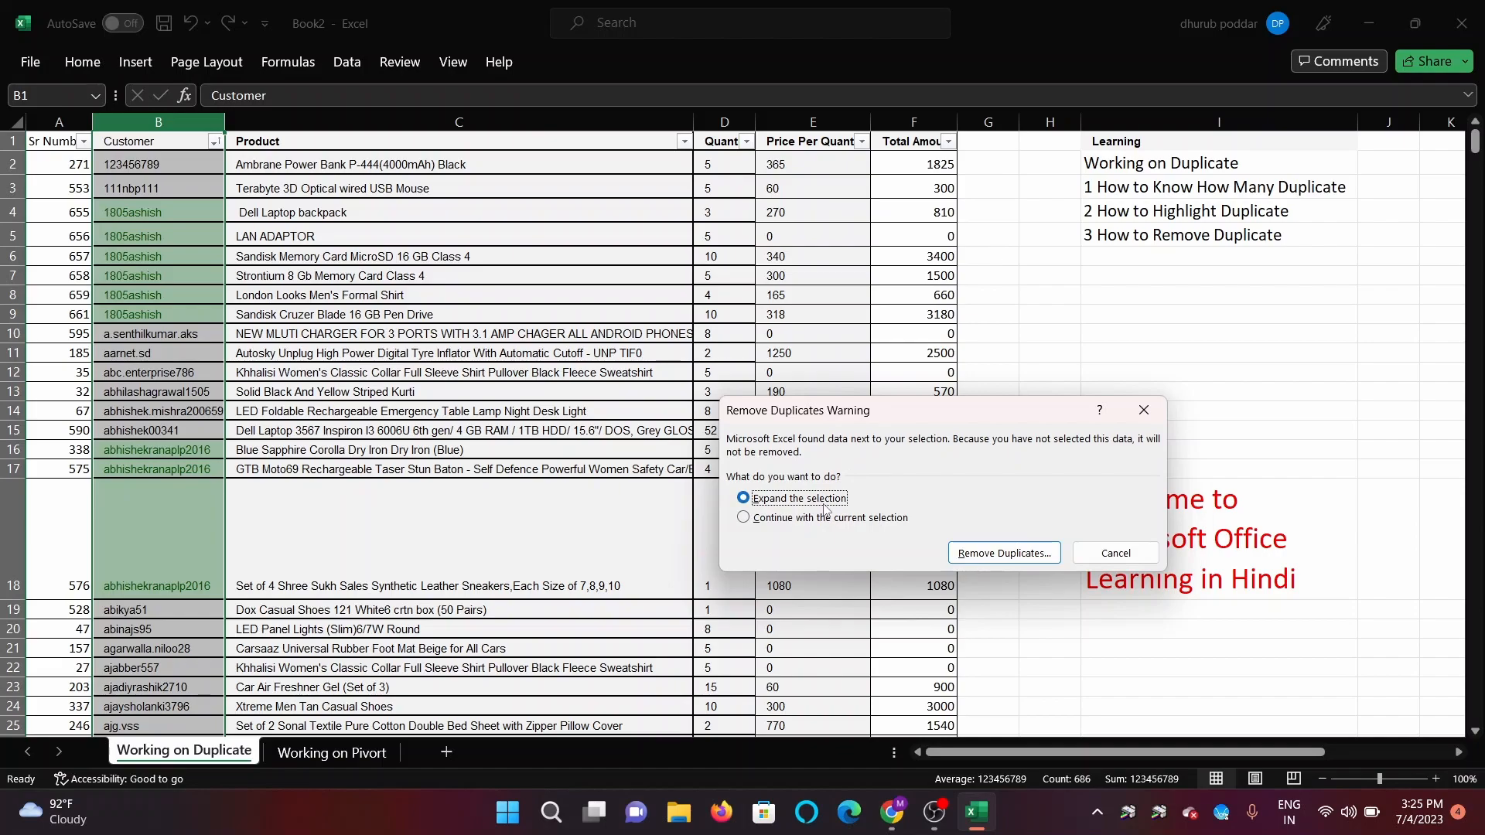
click(974, 554)
click(927, 445)
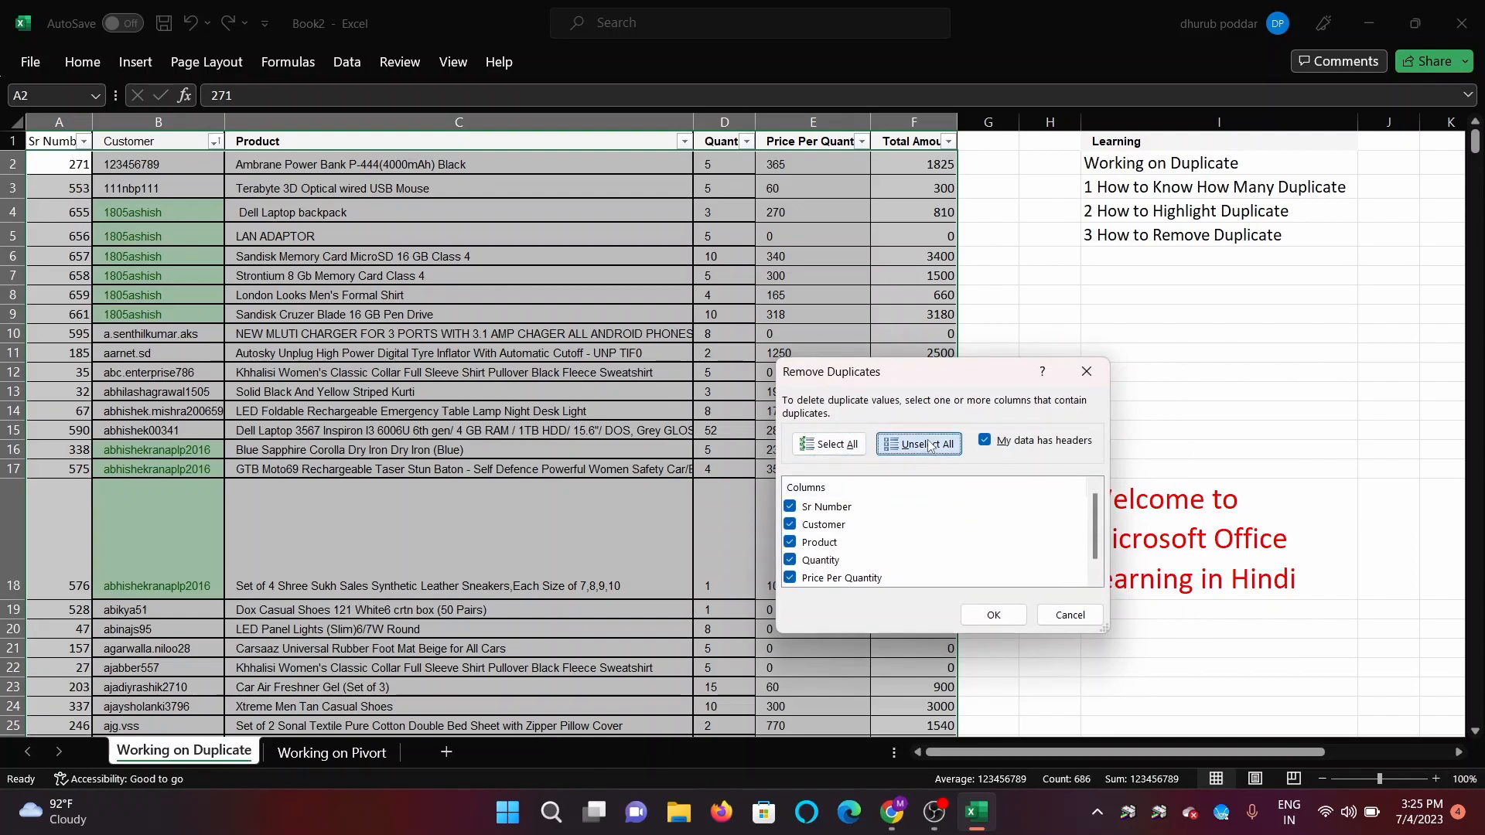
click(794, 526)
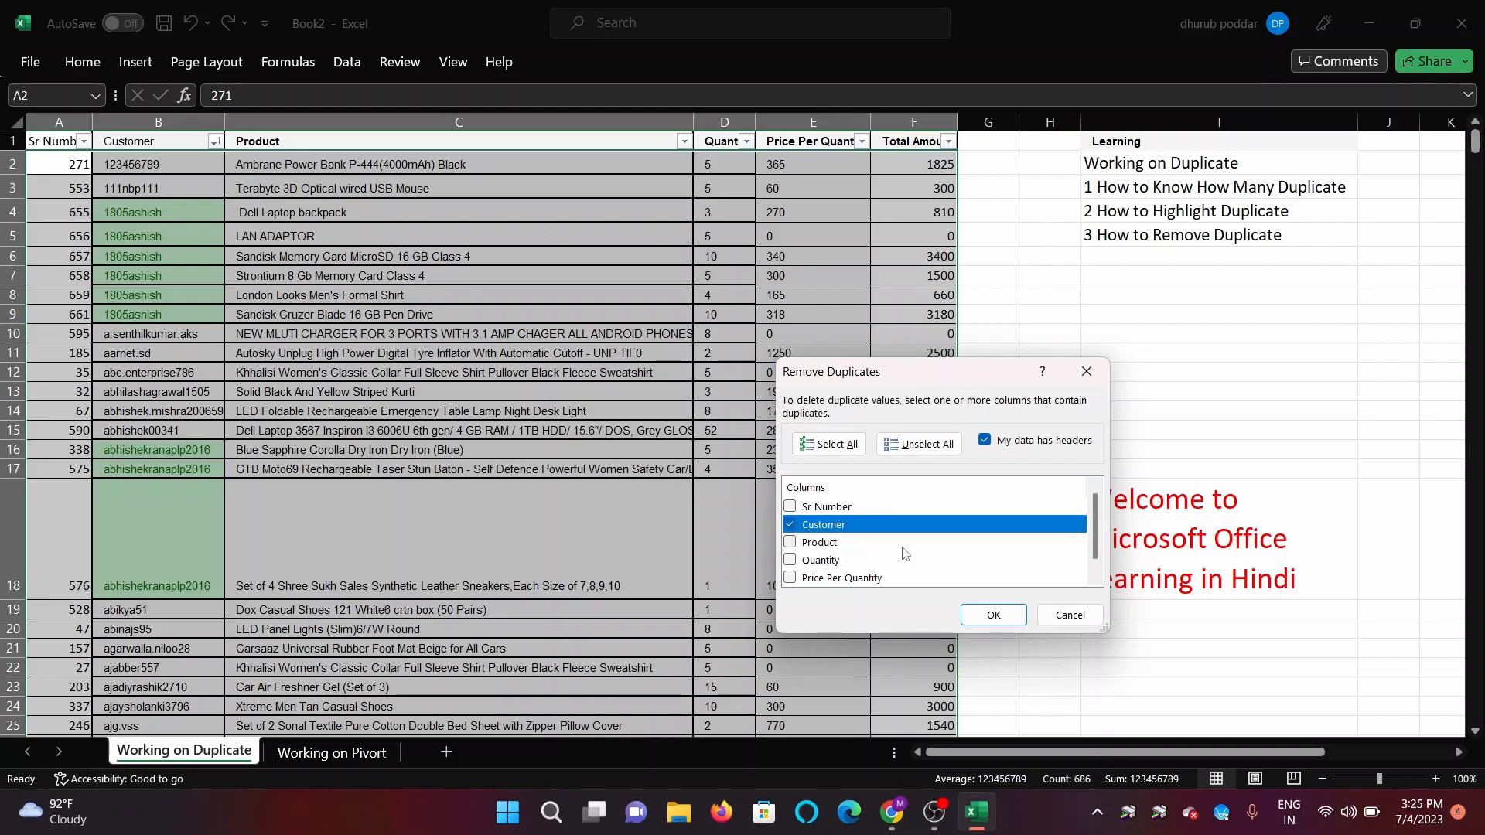
click(994, 616)
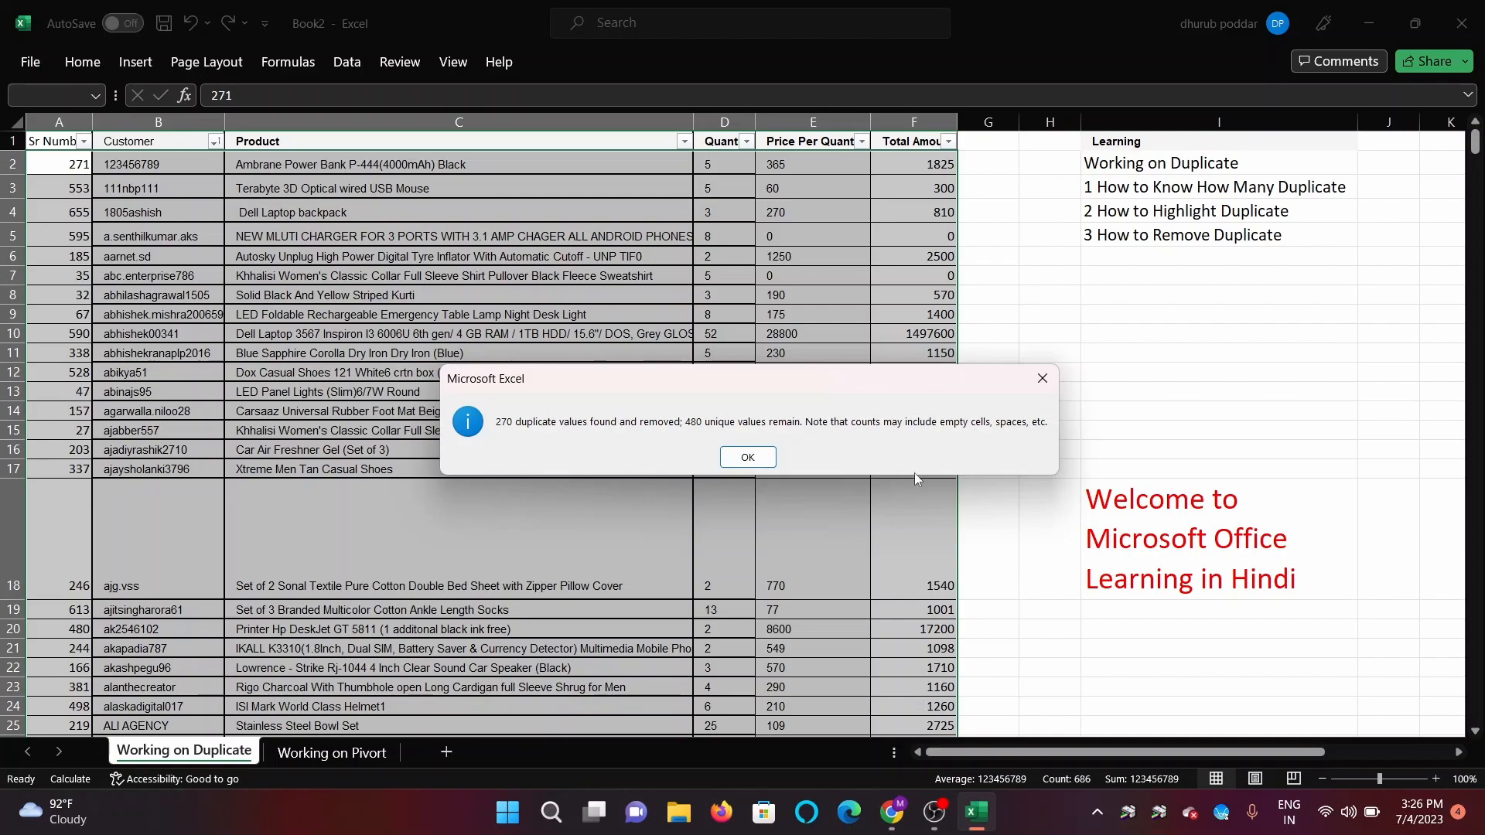
click(756, 459)
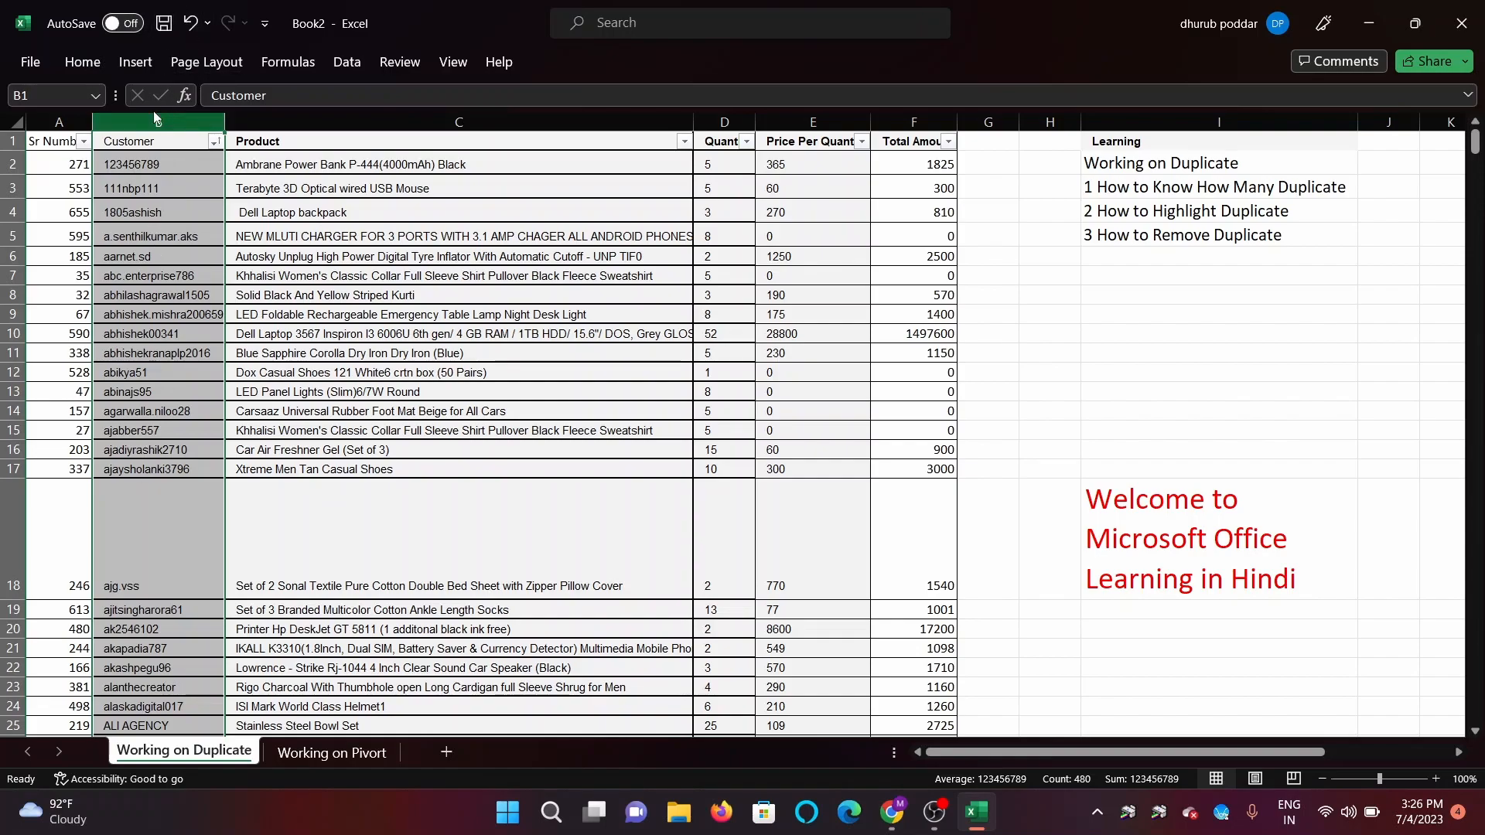
Step: Apply a duplicate-values conditional formatting rule to the Customer column with Green Fill with Dark Green Text to recheck for duplicates
click(97, 68)
click(877, 119)
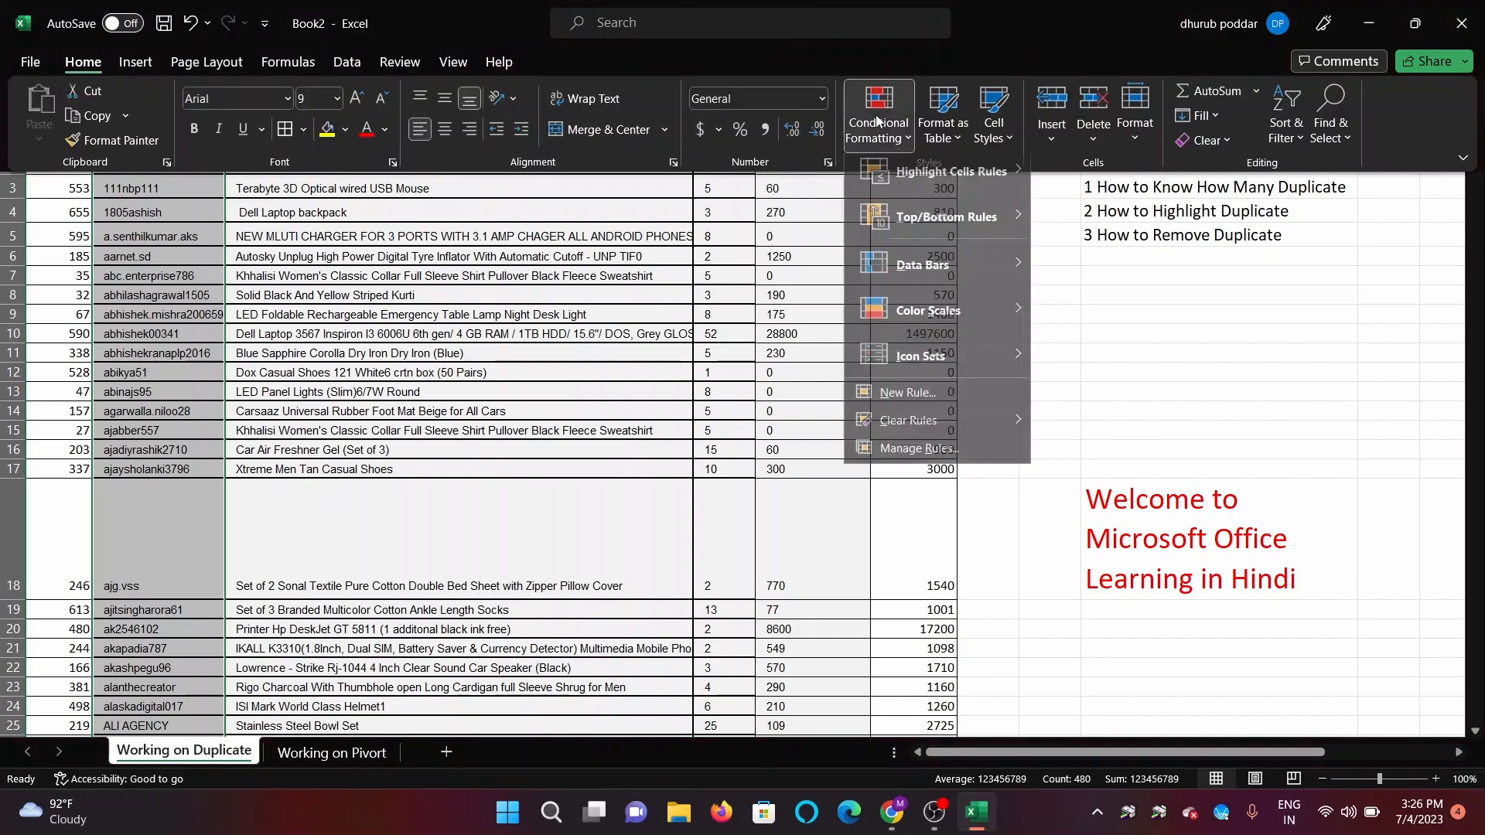
mouse_move(913, 182)
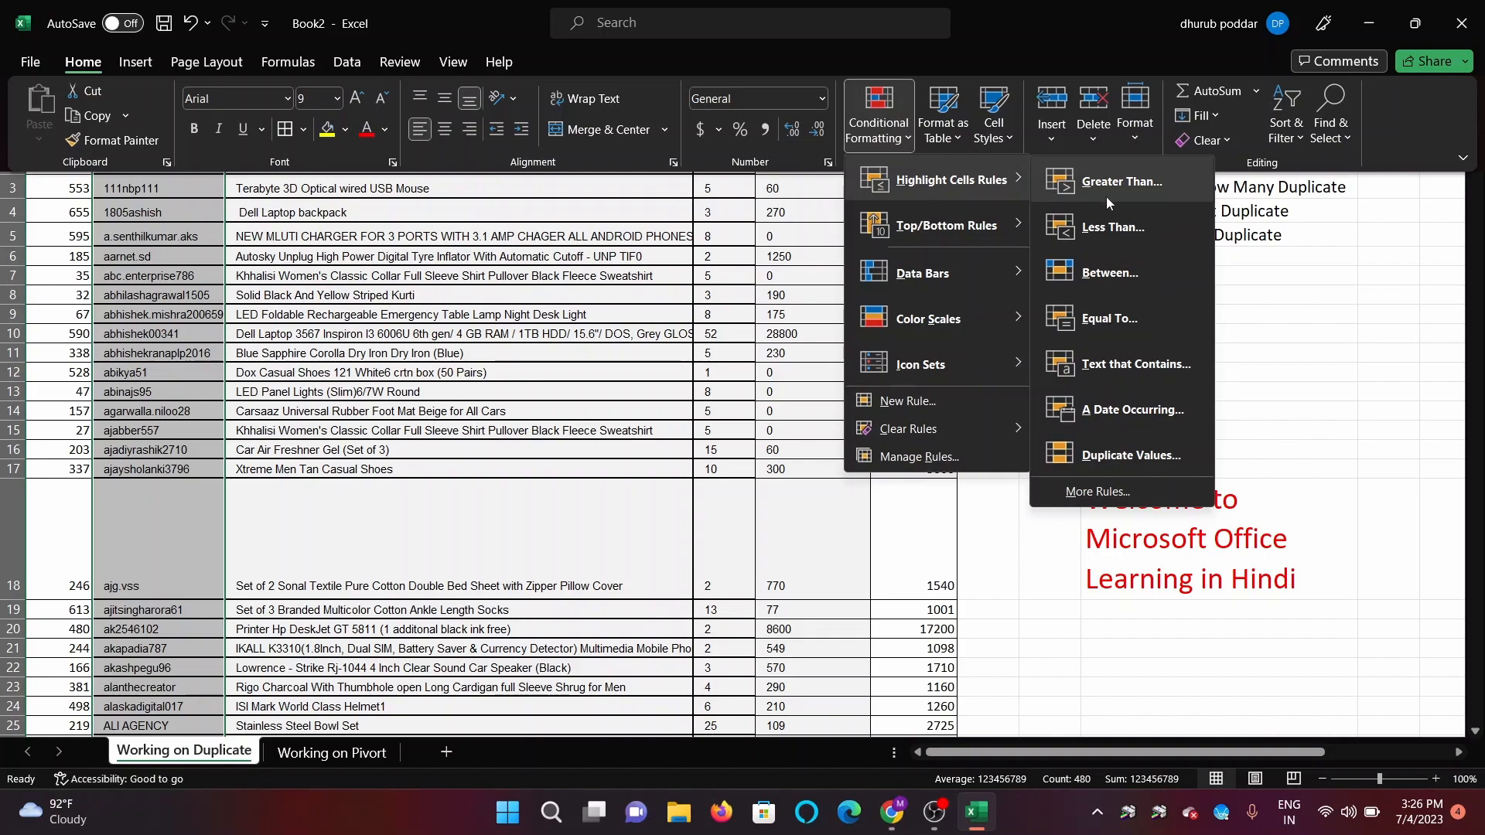
click(1136, 458)
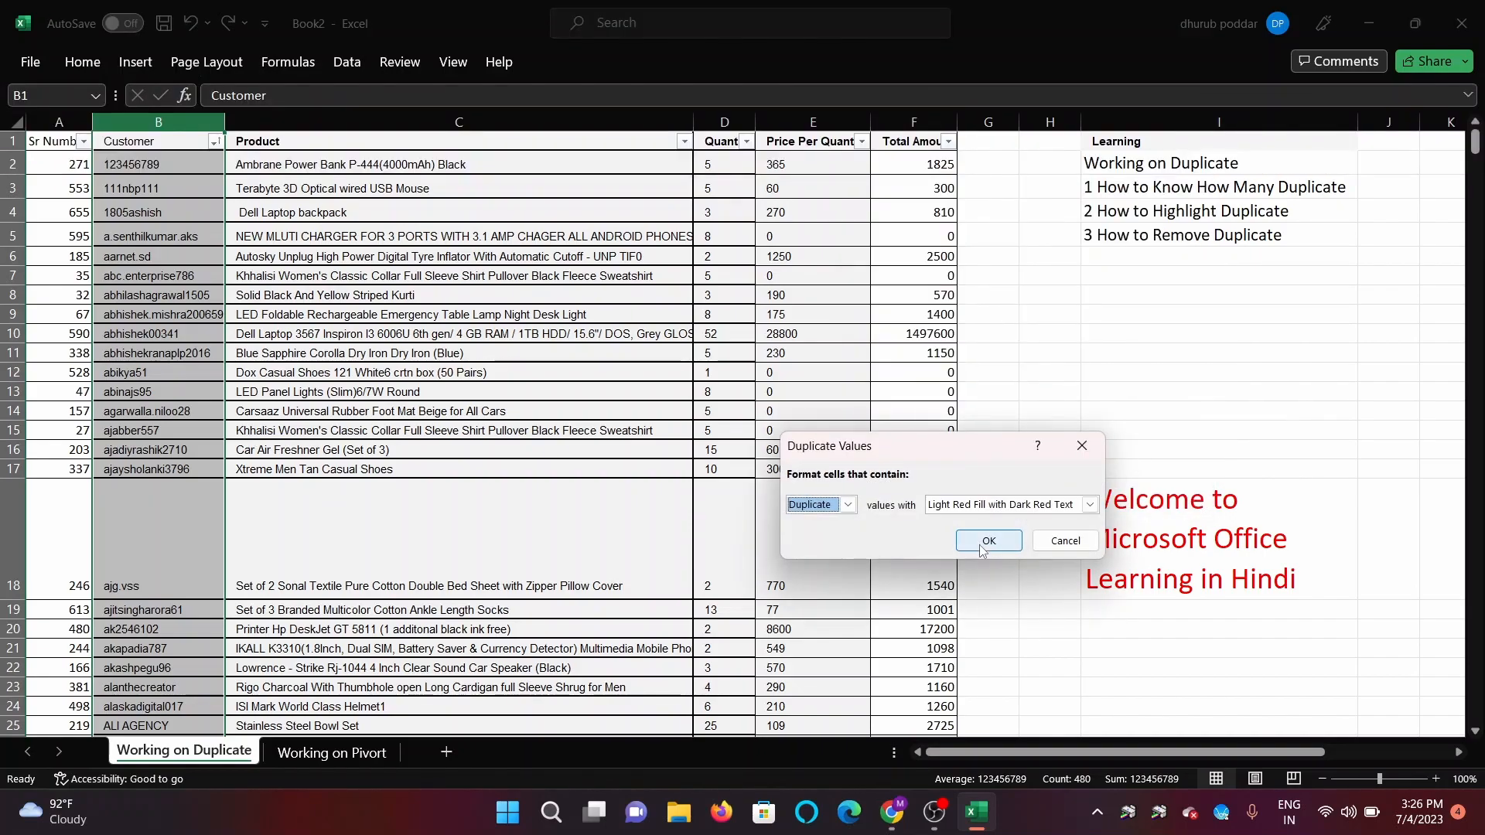
click(1012, 507)
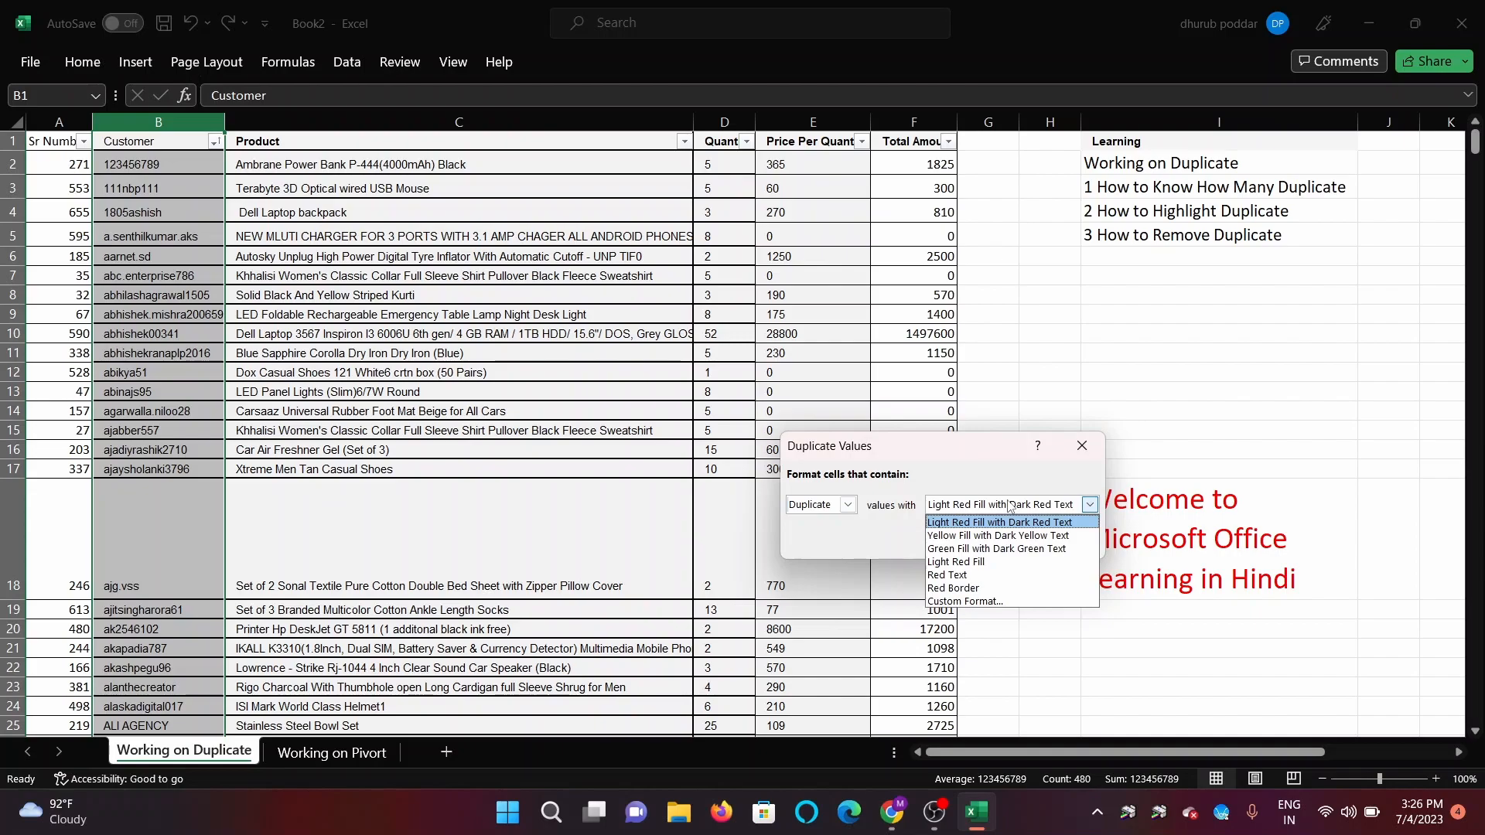
click(1005, 549)
click(990, 541)
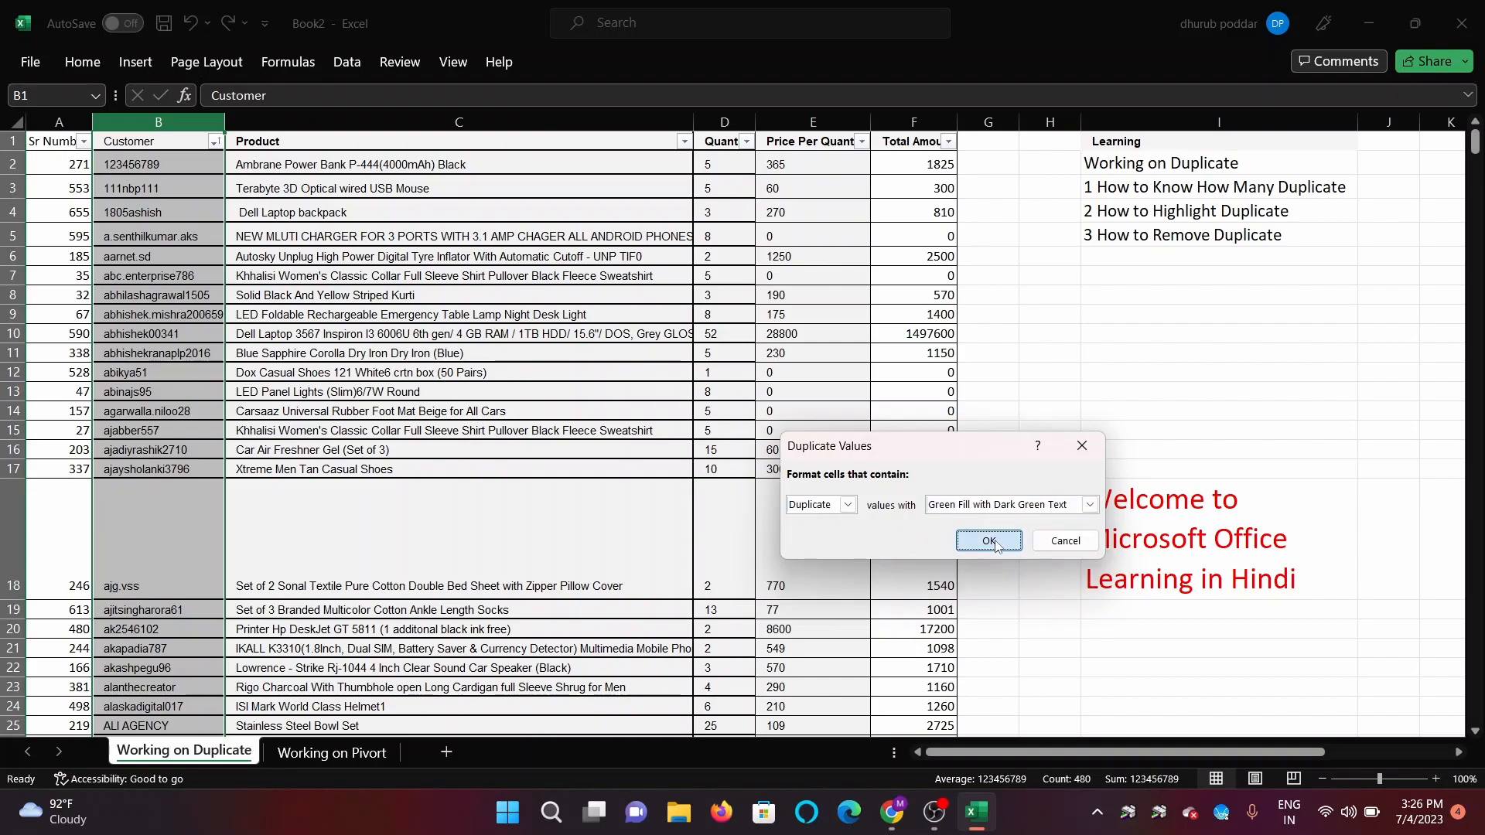
Step: Examine the sorted Customer column for any names still highlighted as duplicates, then return to its header
click(185, 257)
key(Down)
key(Down)
key(Down)
key(Down)
key(Down)
key(Down)
key(Down)
key(Down)
key(Down)
key(Down)
key(Down)
key(Down)
key(Down)
key(Down)
key(Down)
key(Down)
key(Down)
key(Down)
key(Down)
key(Down)
key(Down)
key(Down)
key(Down)
key(Down)
key(Down)
key(Down)
key(Down)
key(Down)
key(Down)
key(Down)
key(Down)
key(Down)
key(Down)
key(Down)
key(Down)
key(Down)
key(Down)
key(Down)
key(Down)
key(Down)
key(Down)
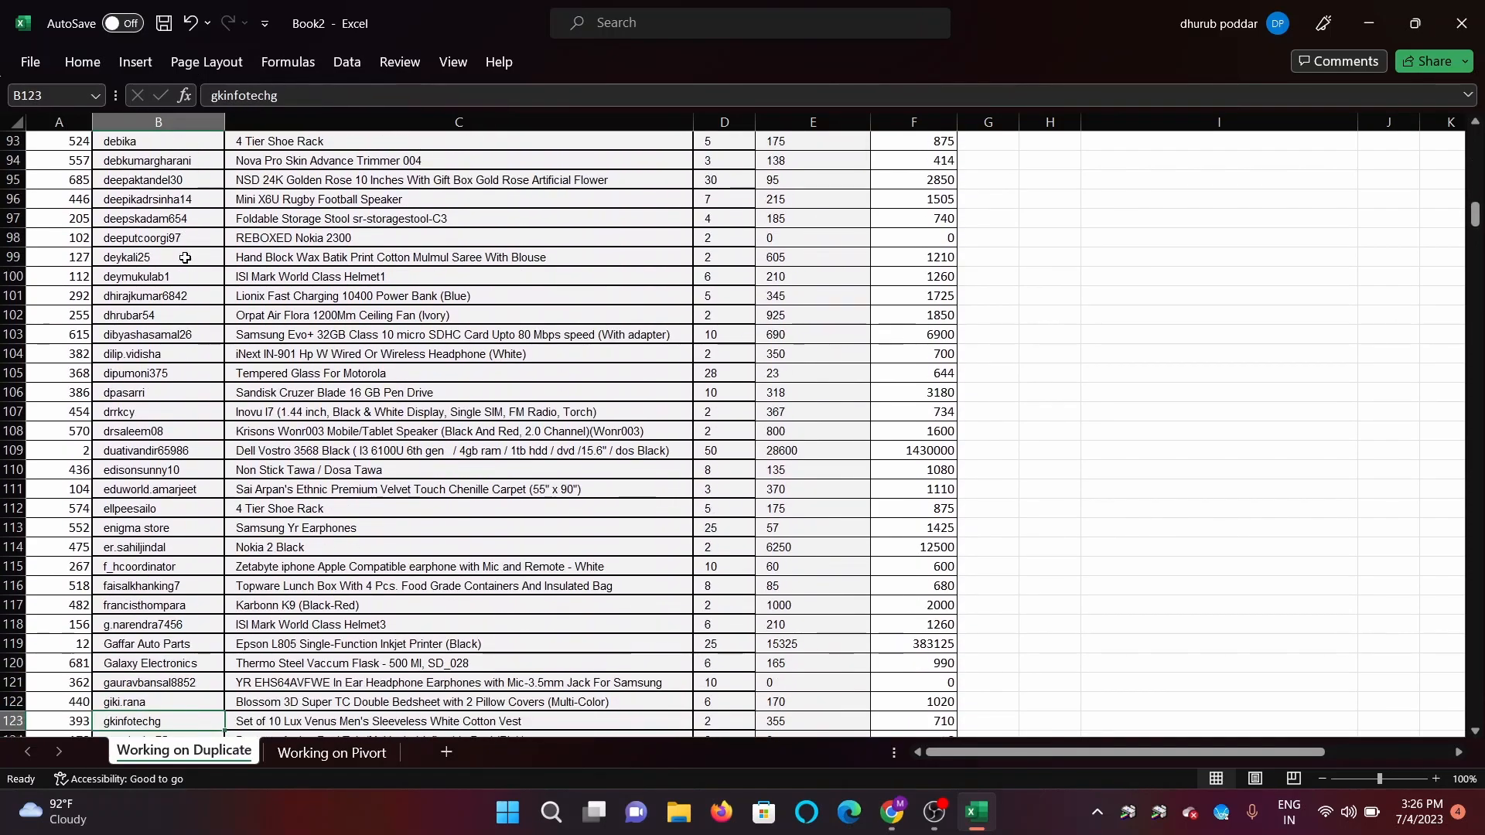
key(ctrl+Up)
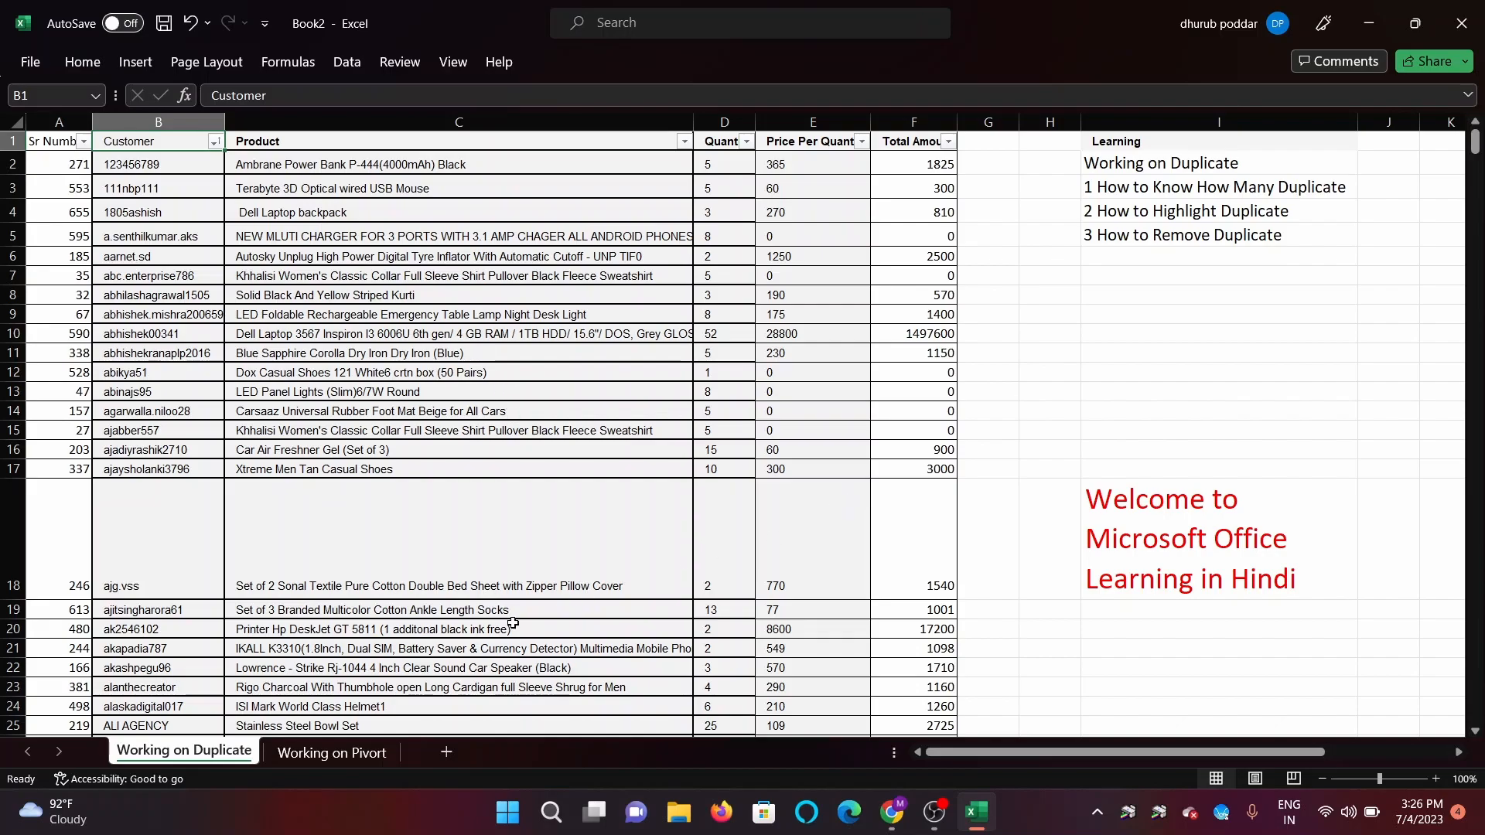
Step: Create a PivotTable on a new worksheet from columns A to F of Working on Pivort, with Customer as rows and Total Amount as summed values
click(352, 753)
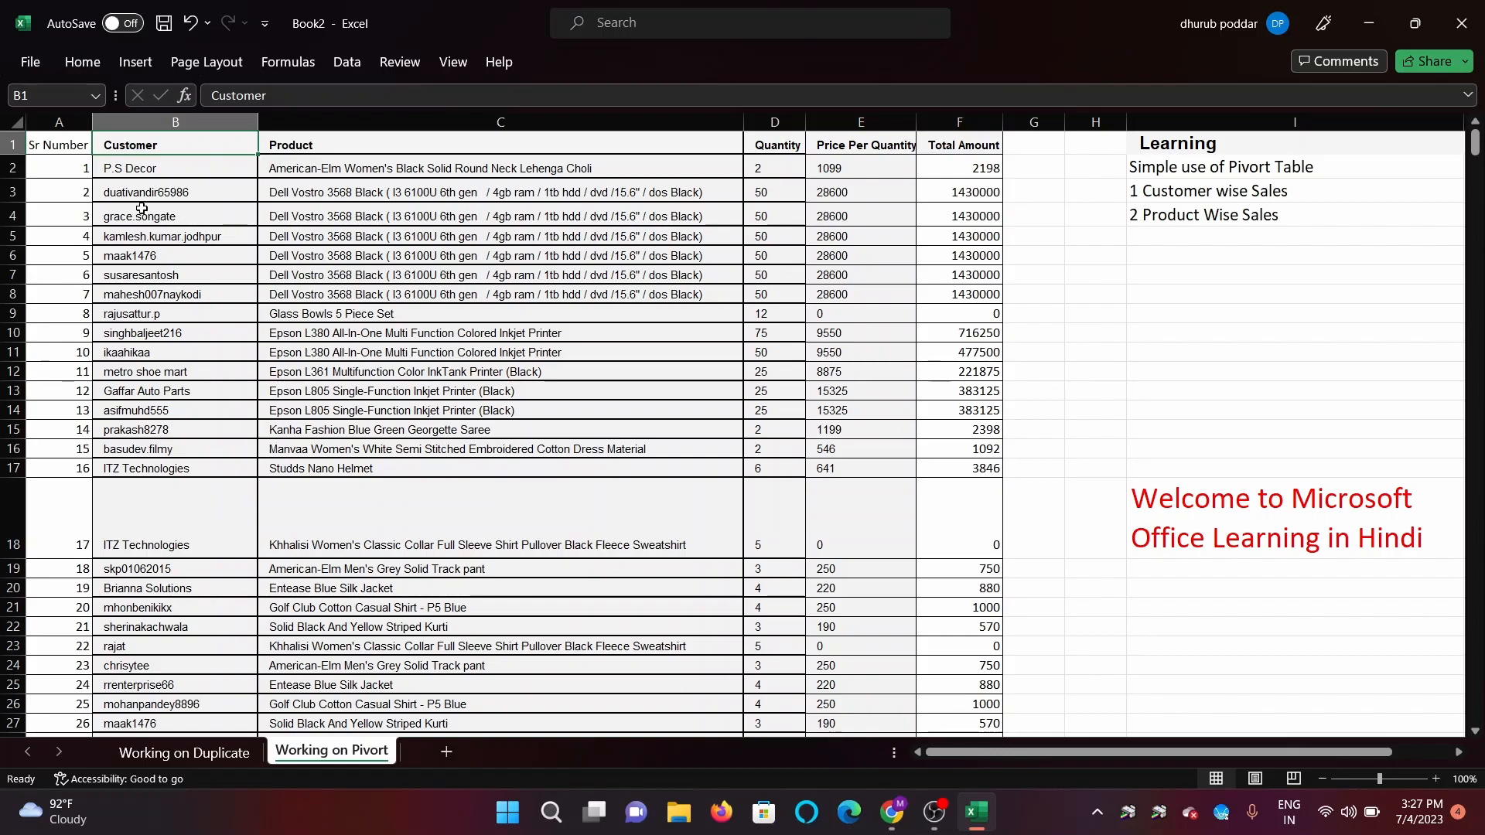
click(137, 173)
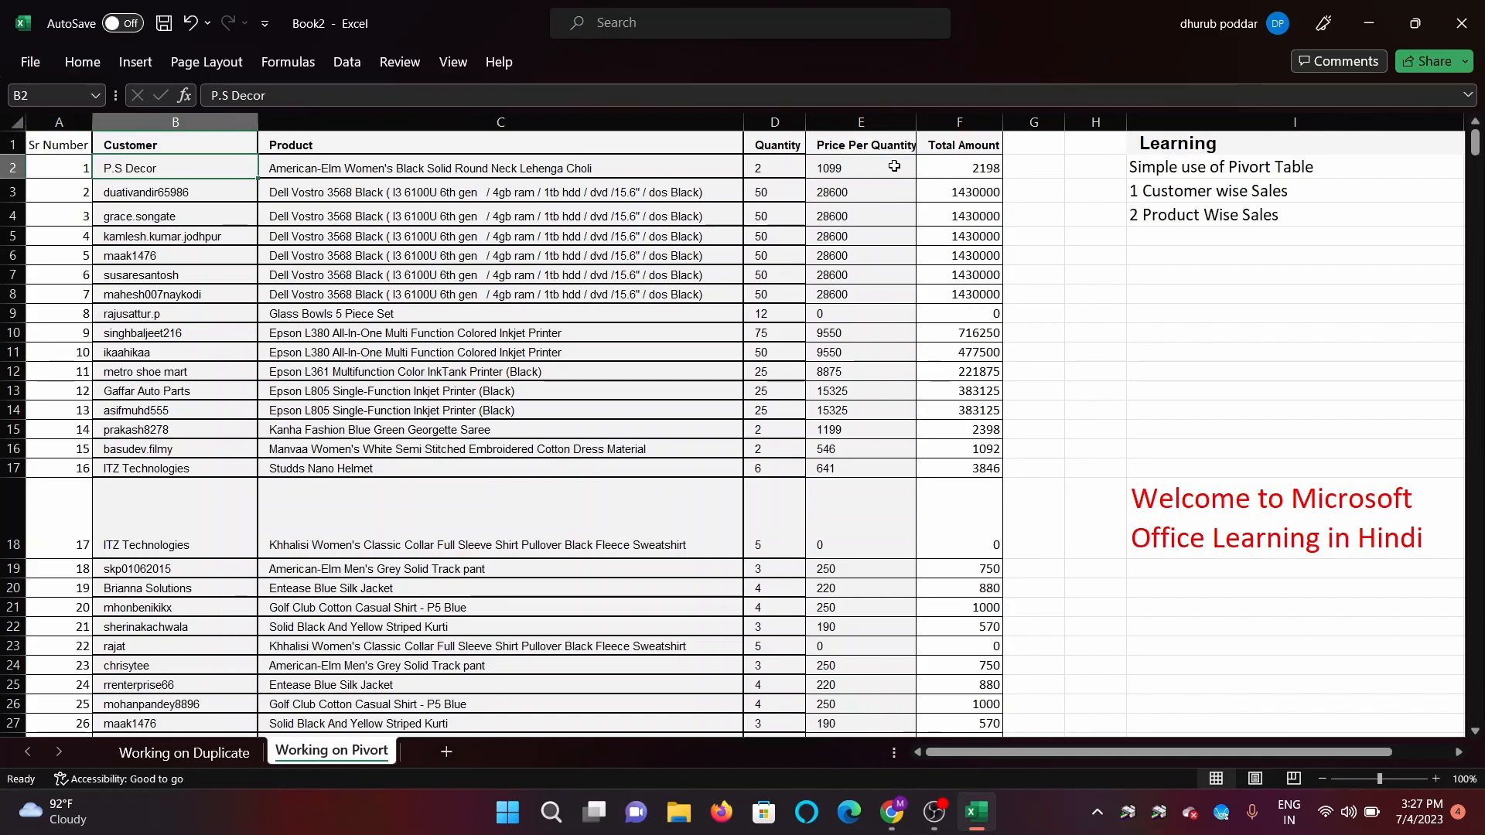
drag(961, 116, 35, 118)
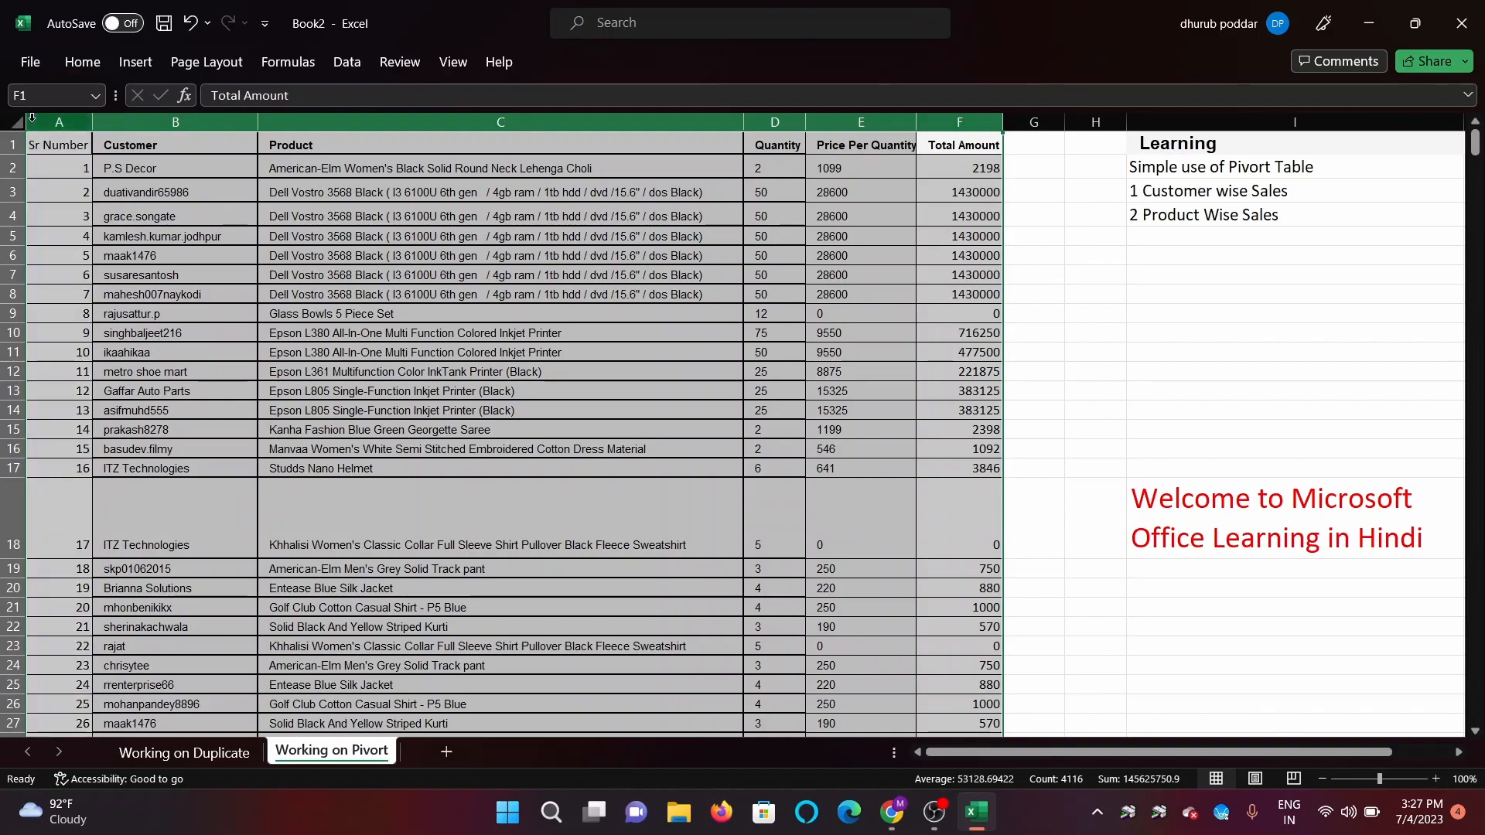
click(134, 62)
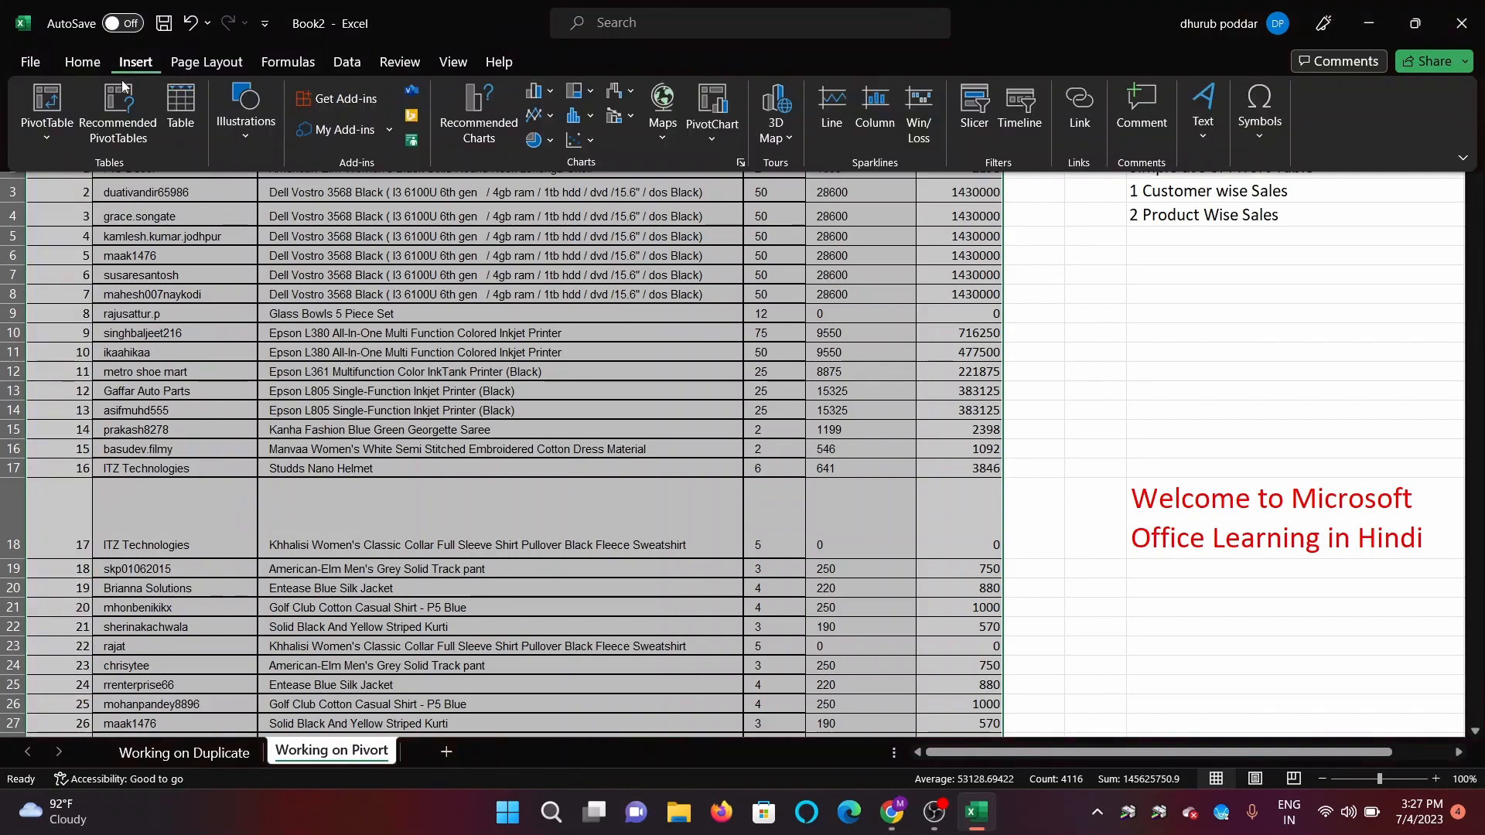
click(46, 104)
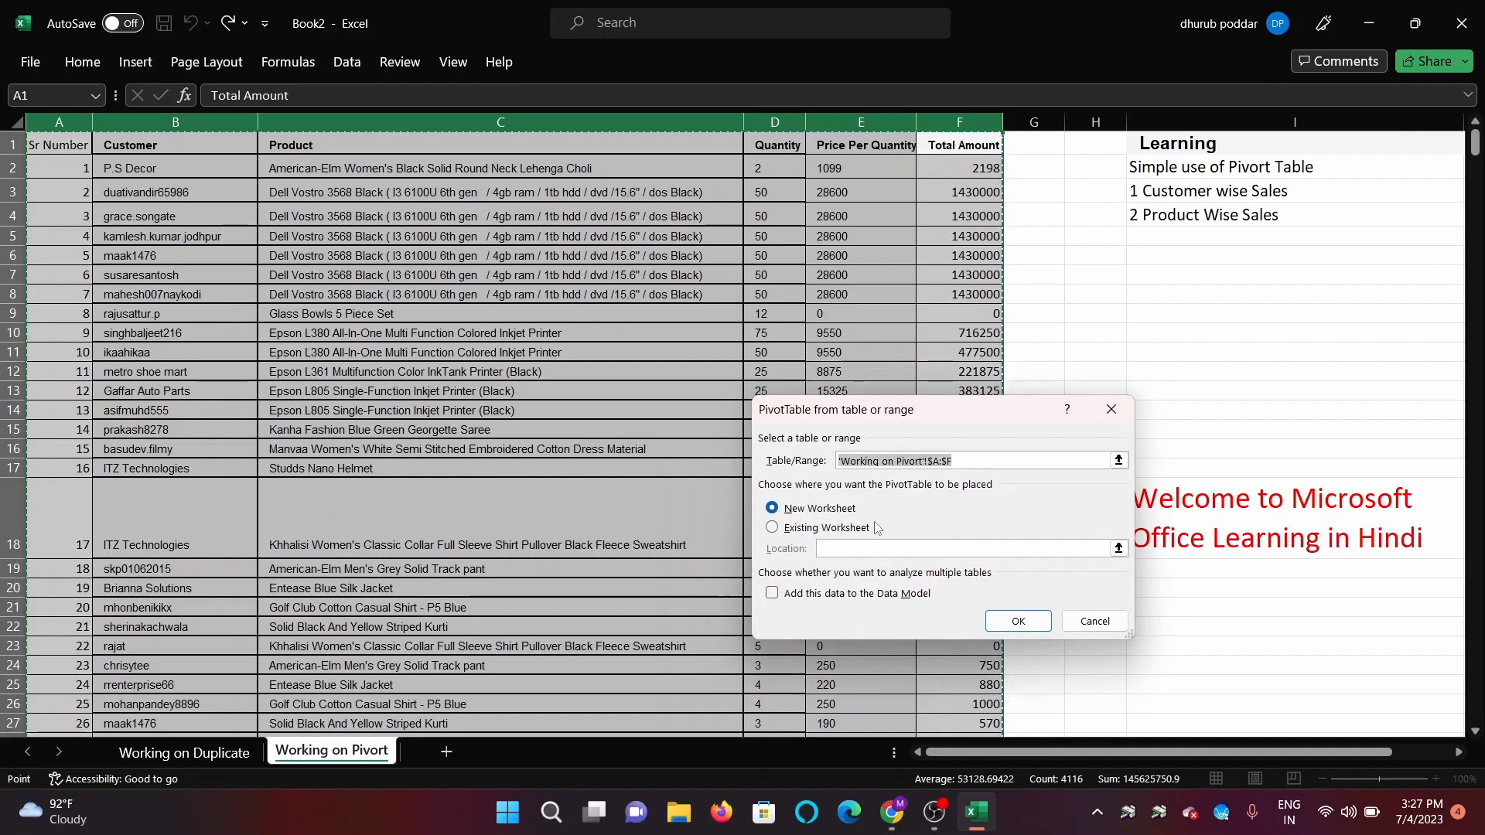
click(1018, 621)
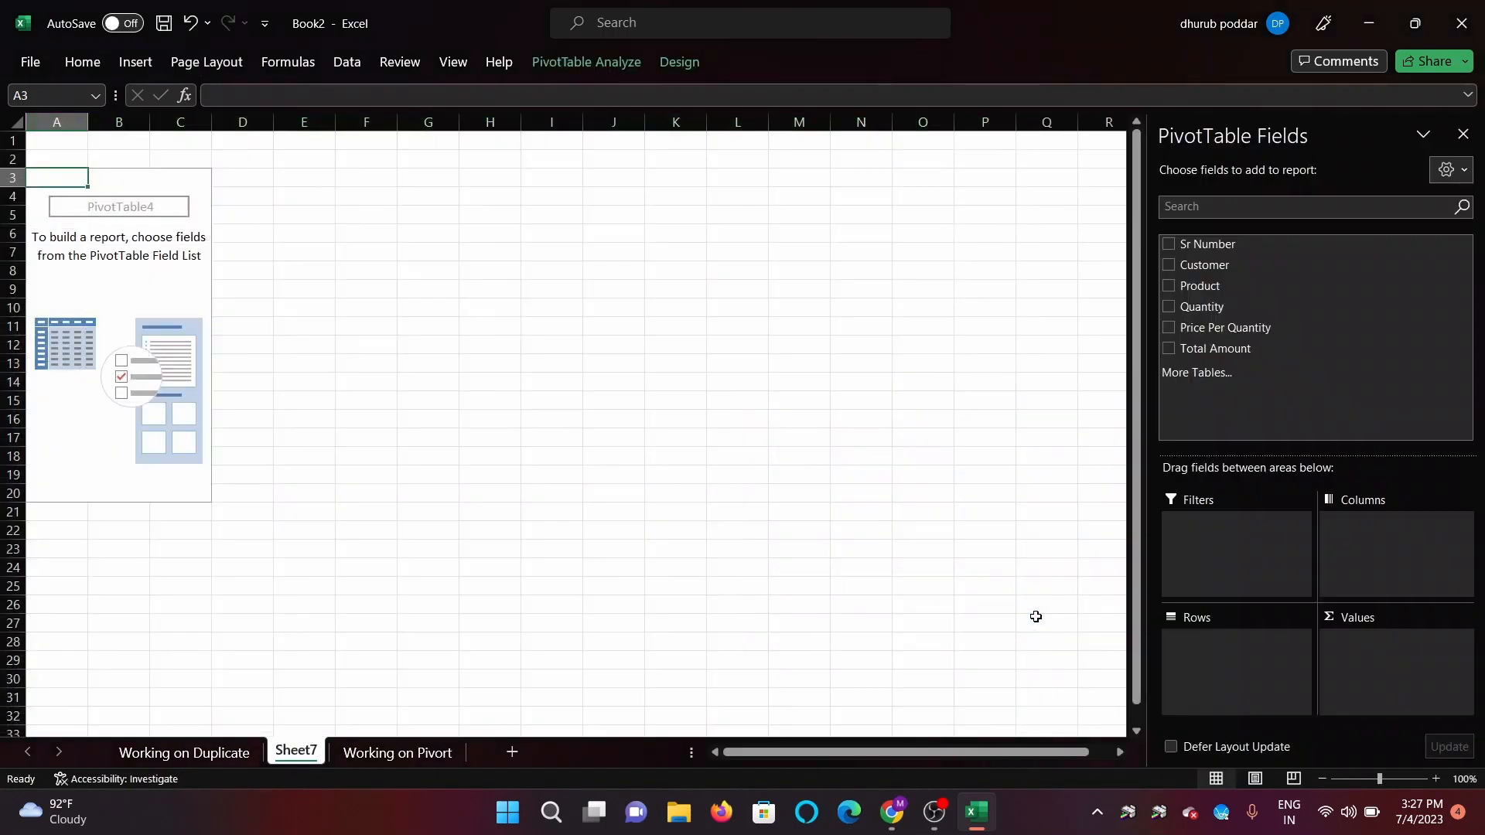
drag(1230, 268, 1208, 646)
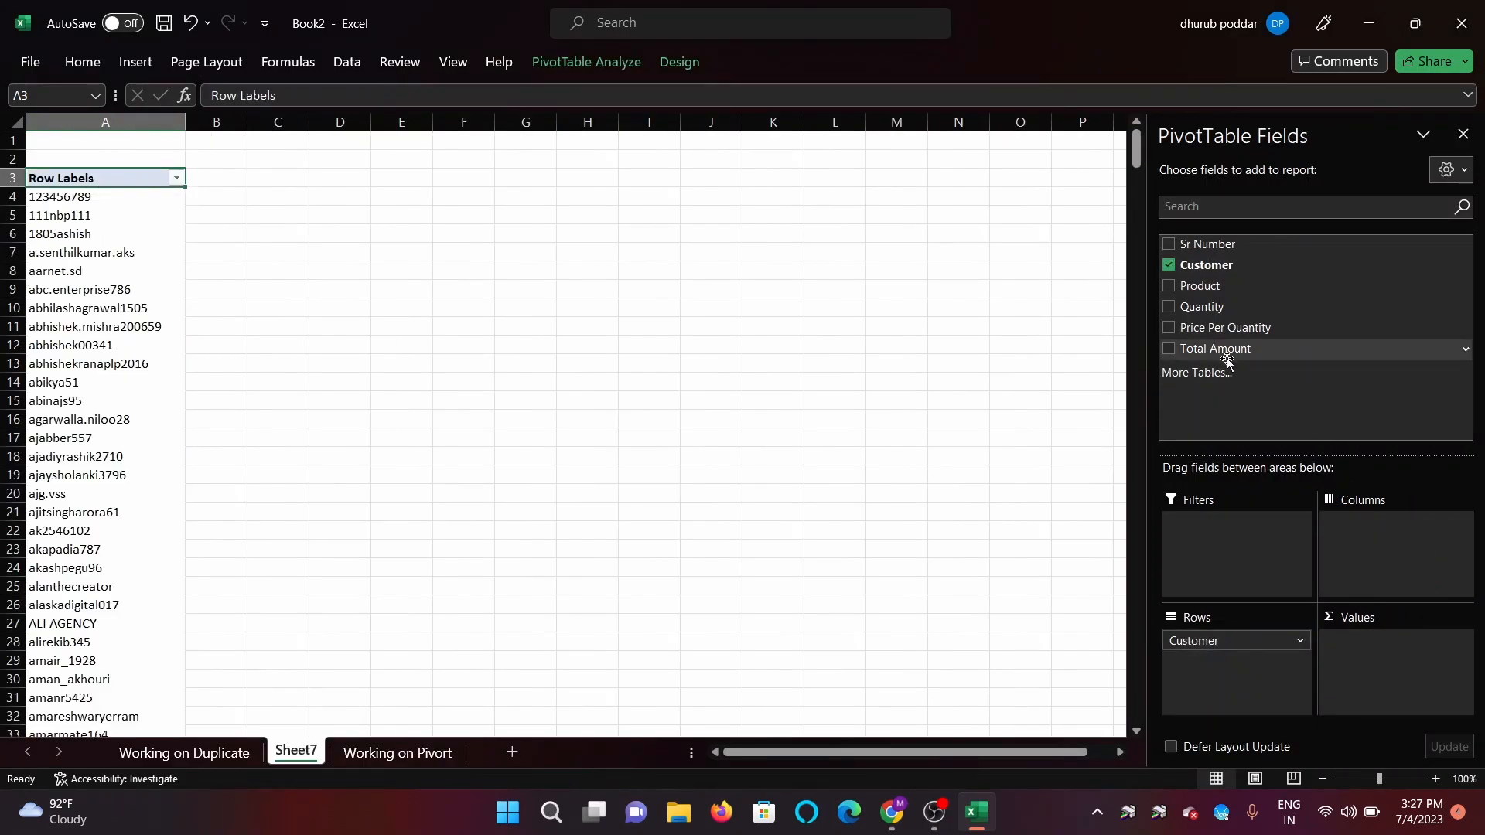
drag(1229, 361, 1394, 655)
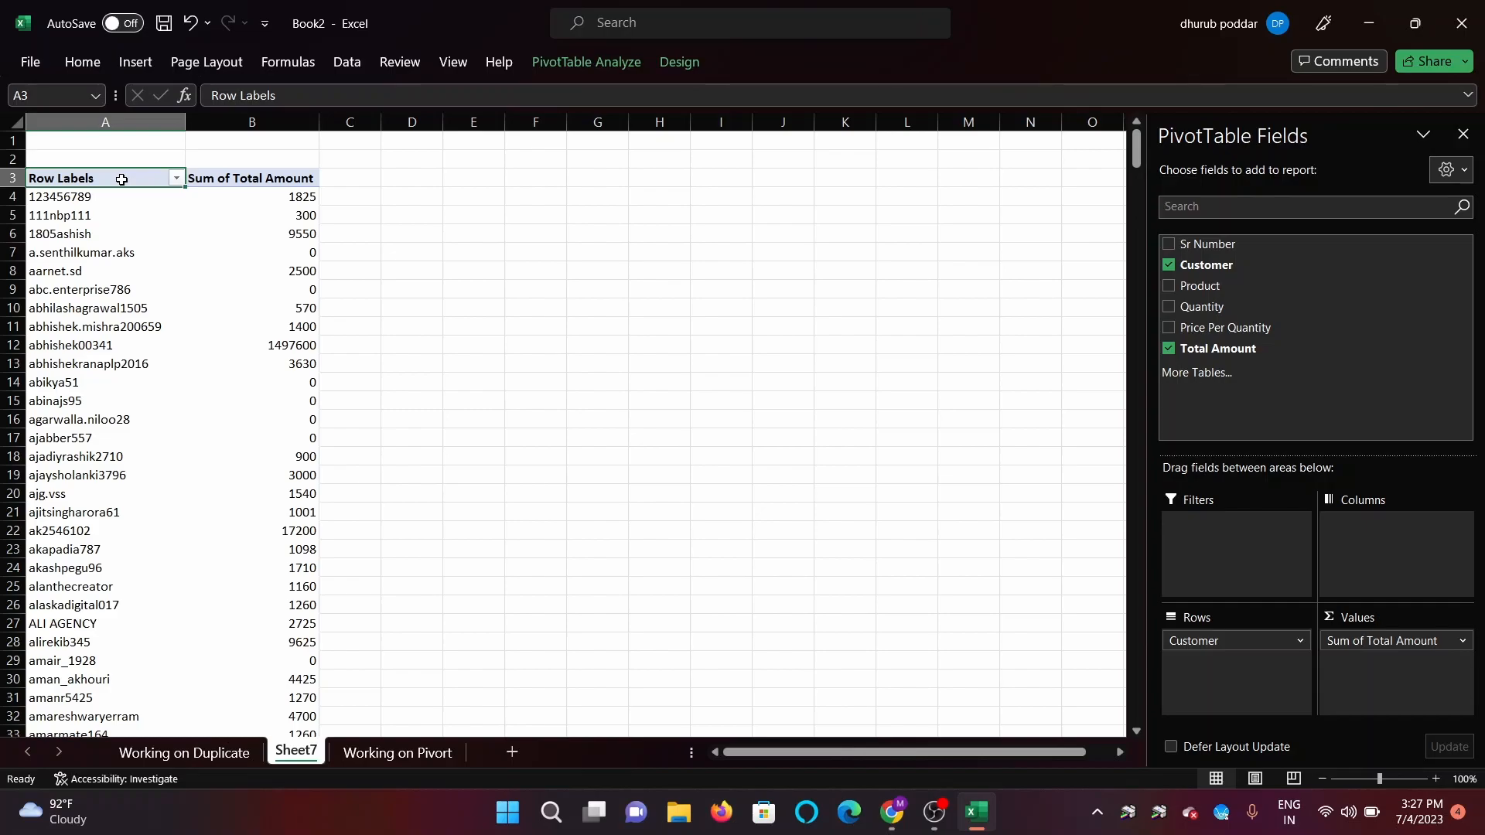
Step: Apply all borders to the whole PivotTable, from the Row Labels header to the Grand Total row
key(shift+Right)
key(shift+Down)
key(shift+Down)
key(shift+Down)
key(shift+Down)
key(shift+Down)
key(shift+Down)
key(shift+Down)
key(shift+Down)
key(shift+Down)
key(shift+Down)
key(shift+Down)
key(shift+Down)
key(shift+Down)
key(shift+Down)
key(shift+Down)
key(shift+Down)
key(shift+Down)
key(shift+Down)
key(shift+Down)
key(shift+Down)
key(shift+Down)
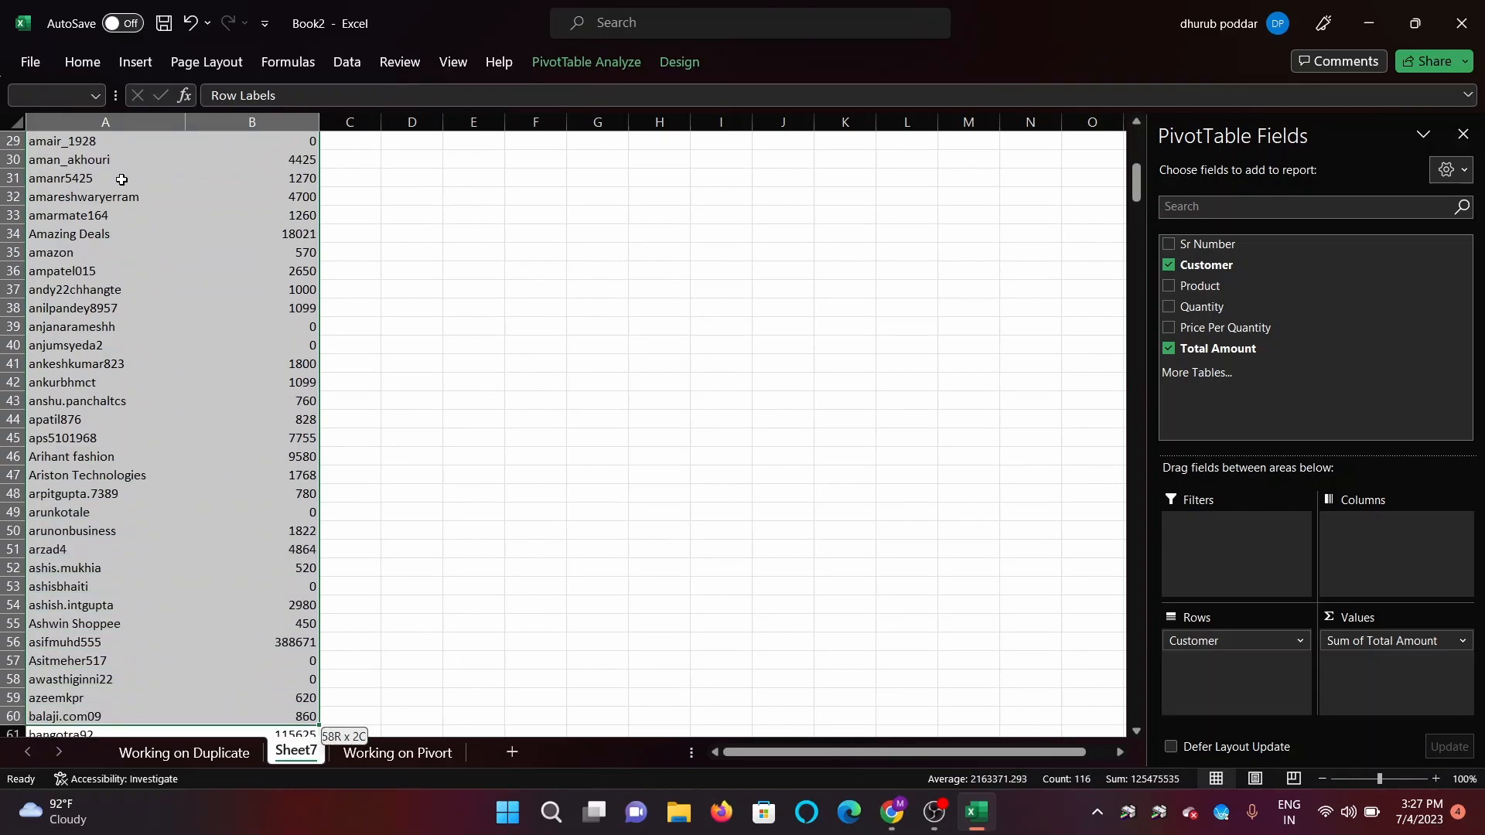
key(ctrl+shift+Down)
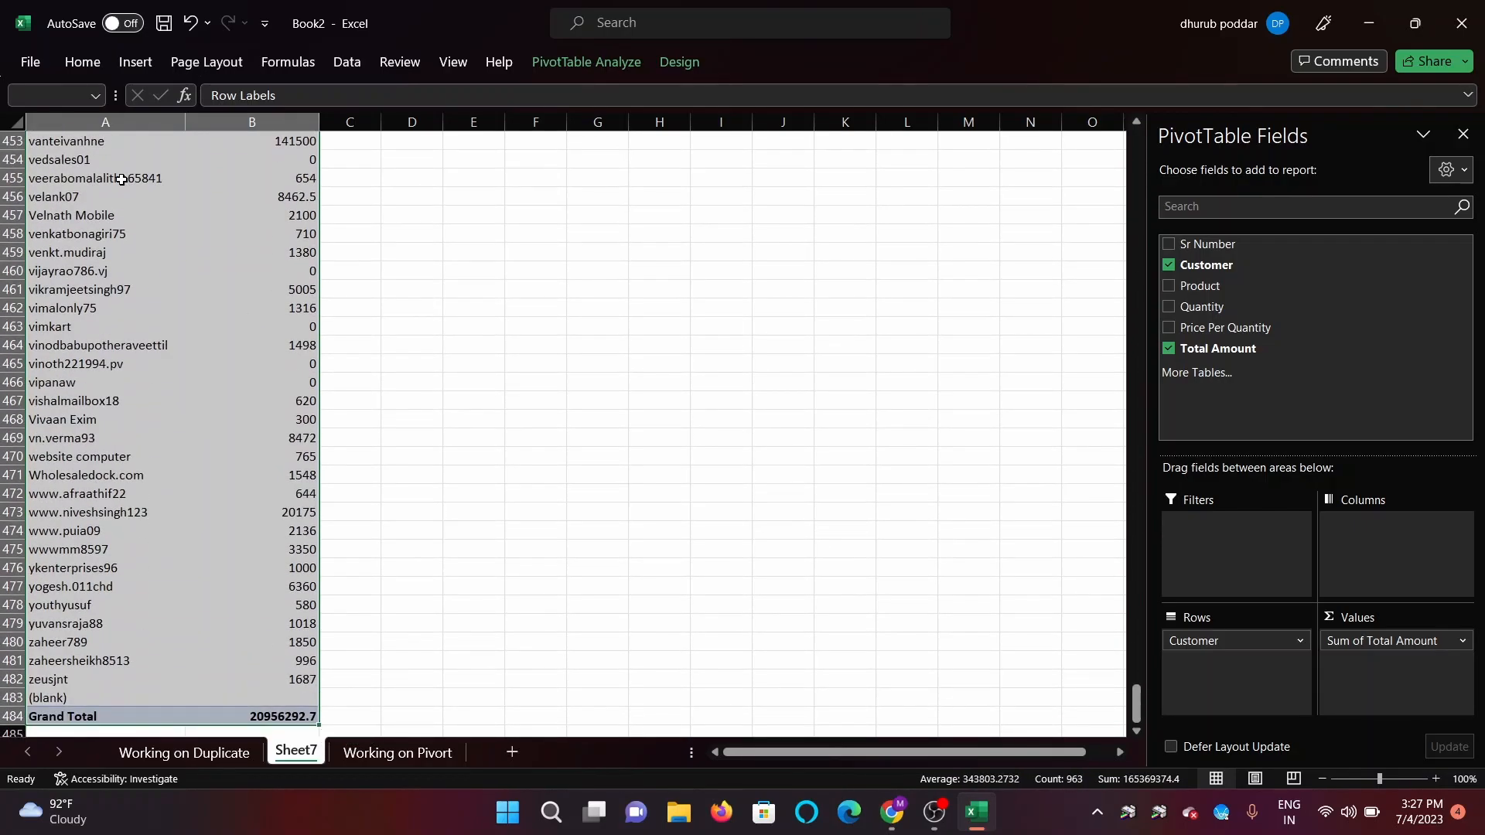
click(83, 62)
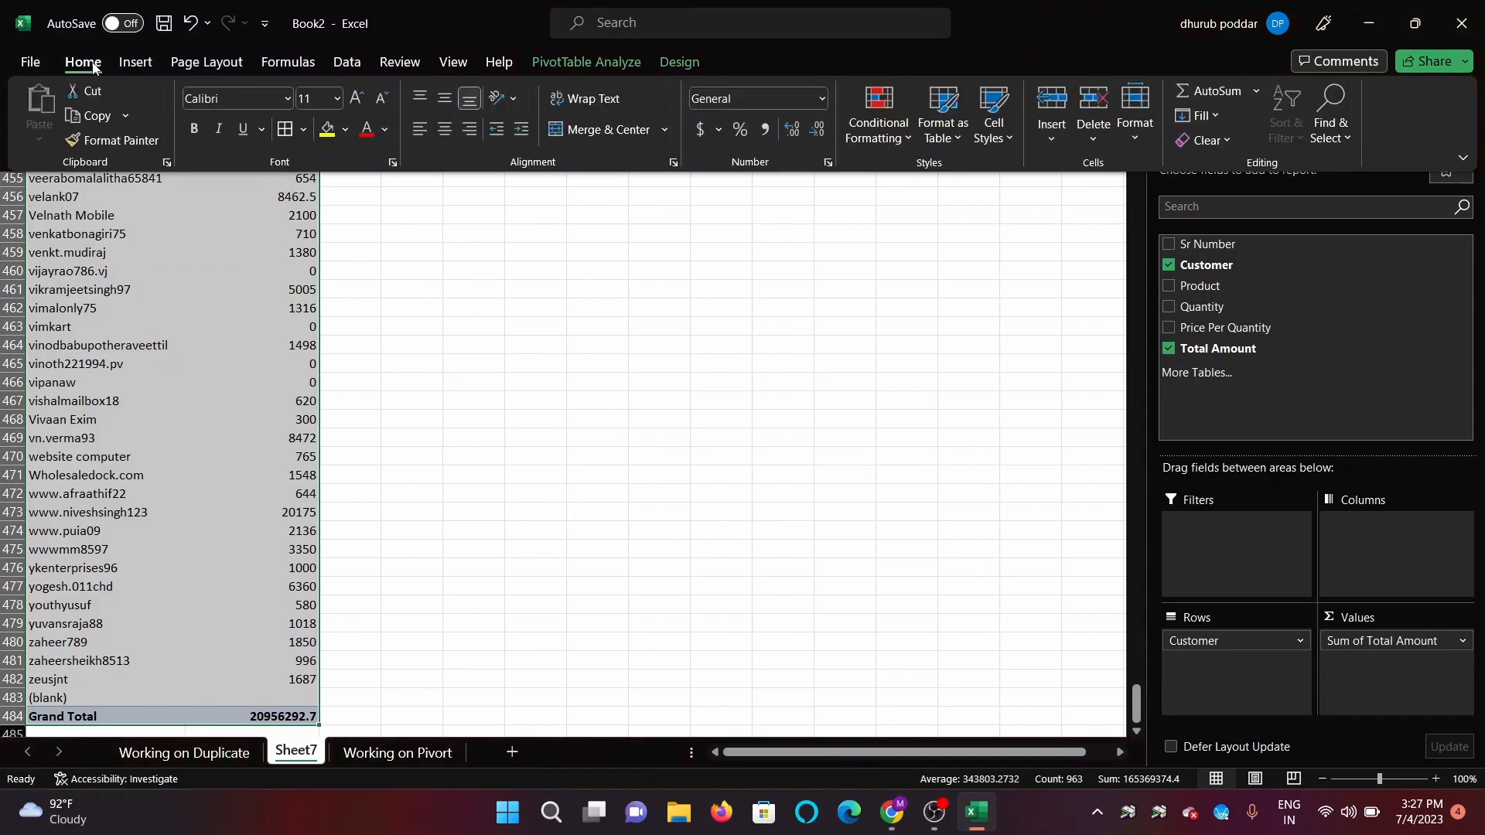
click(284, 129)
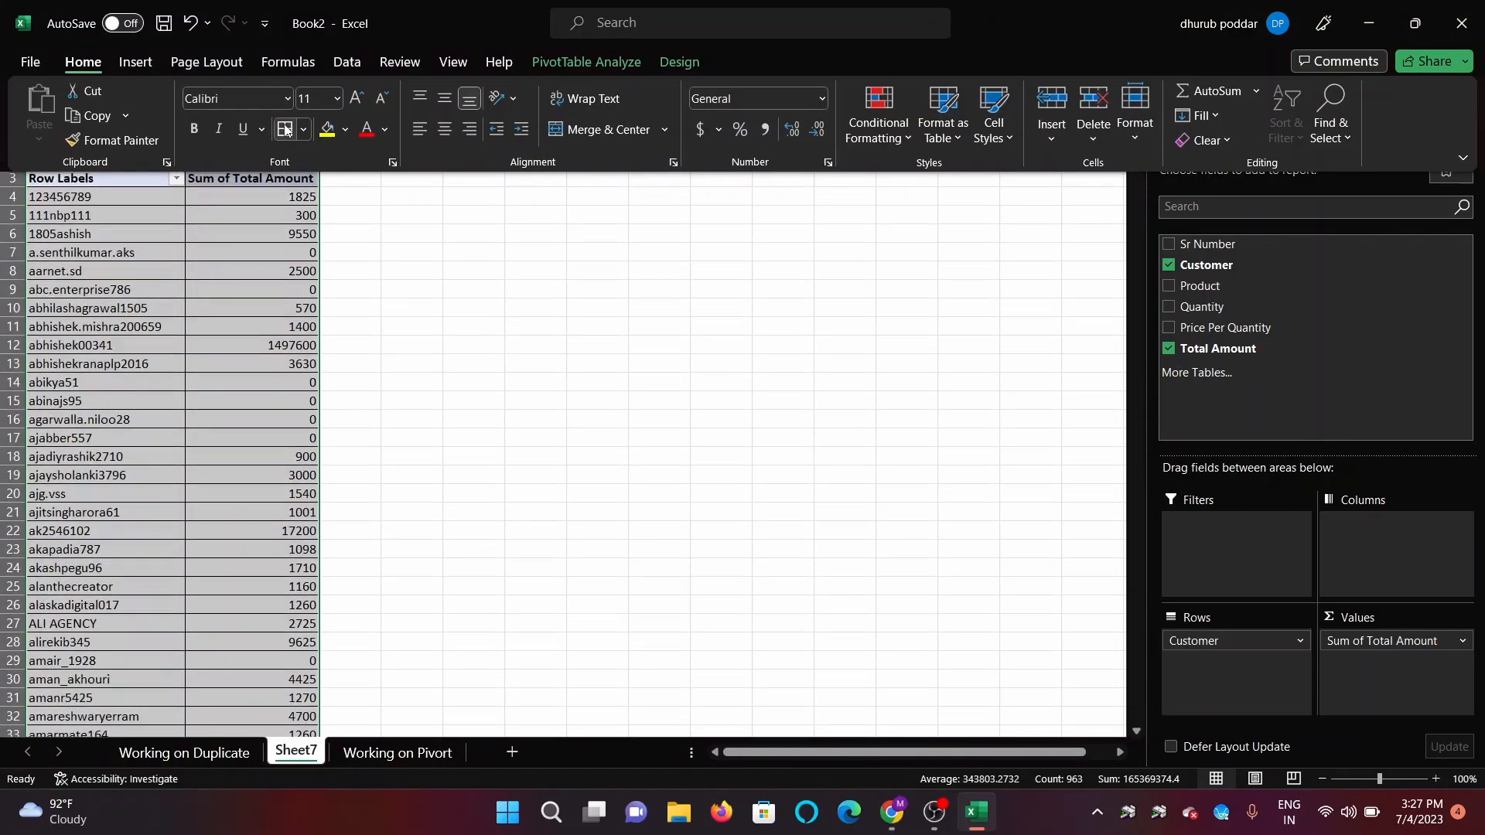
click(114, 183)
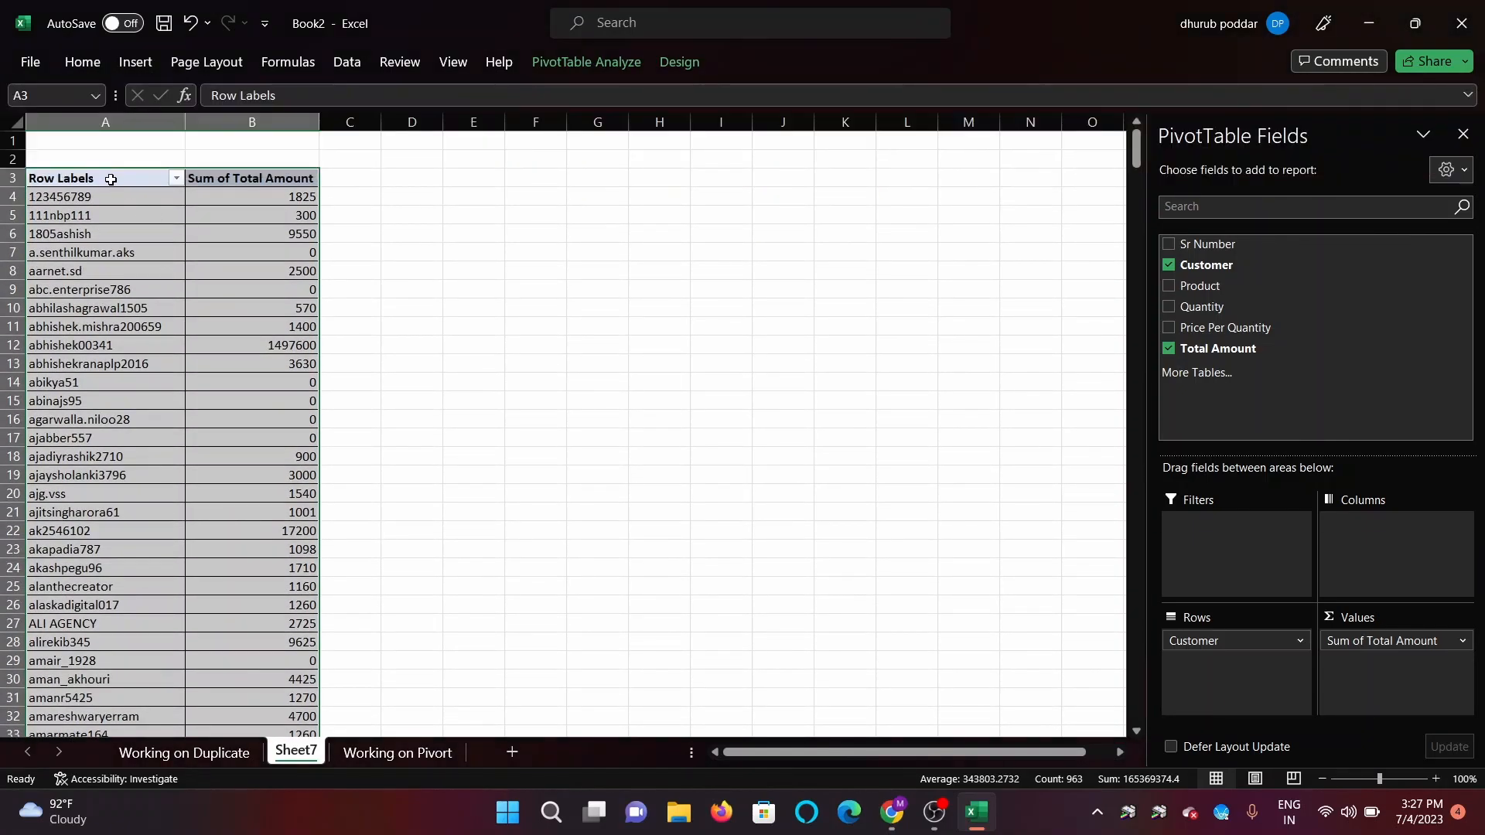
Step: Copy the whole PivotTable, paste it as values only at D3, and fit column D's width to its contents
click(110, 179)
key(shift+Right)
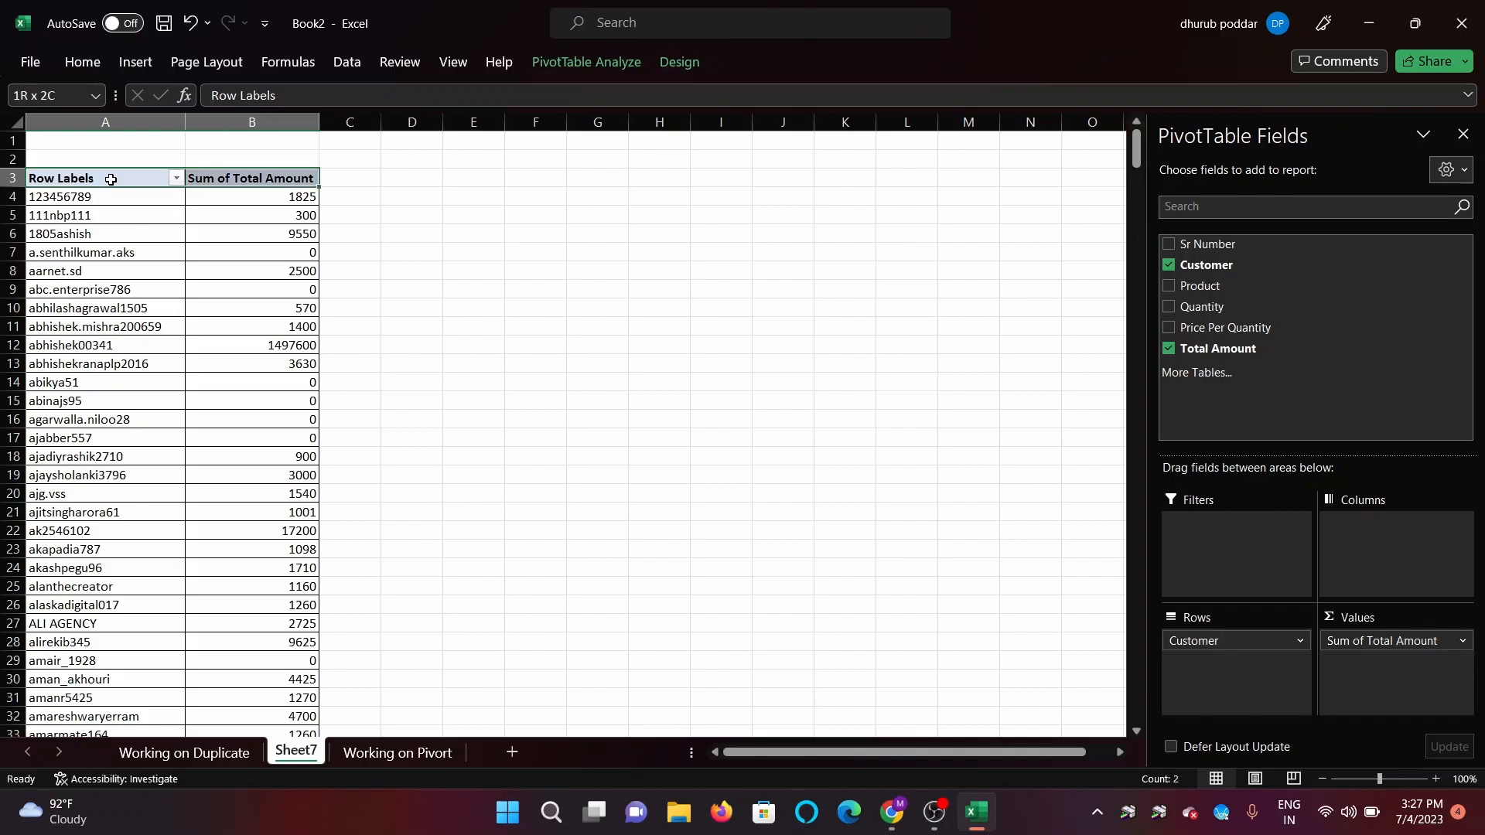
key(shift+Down)
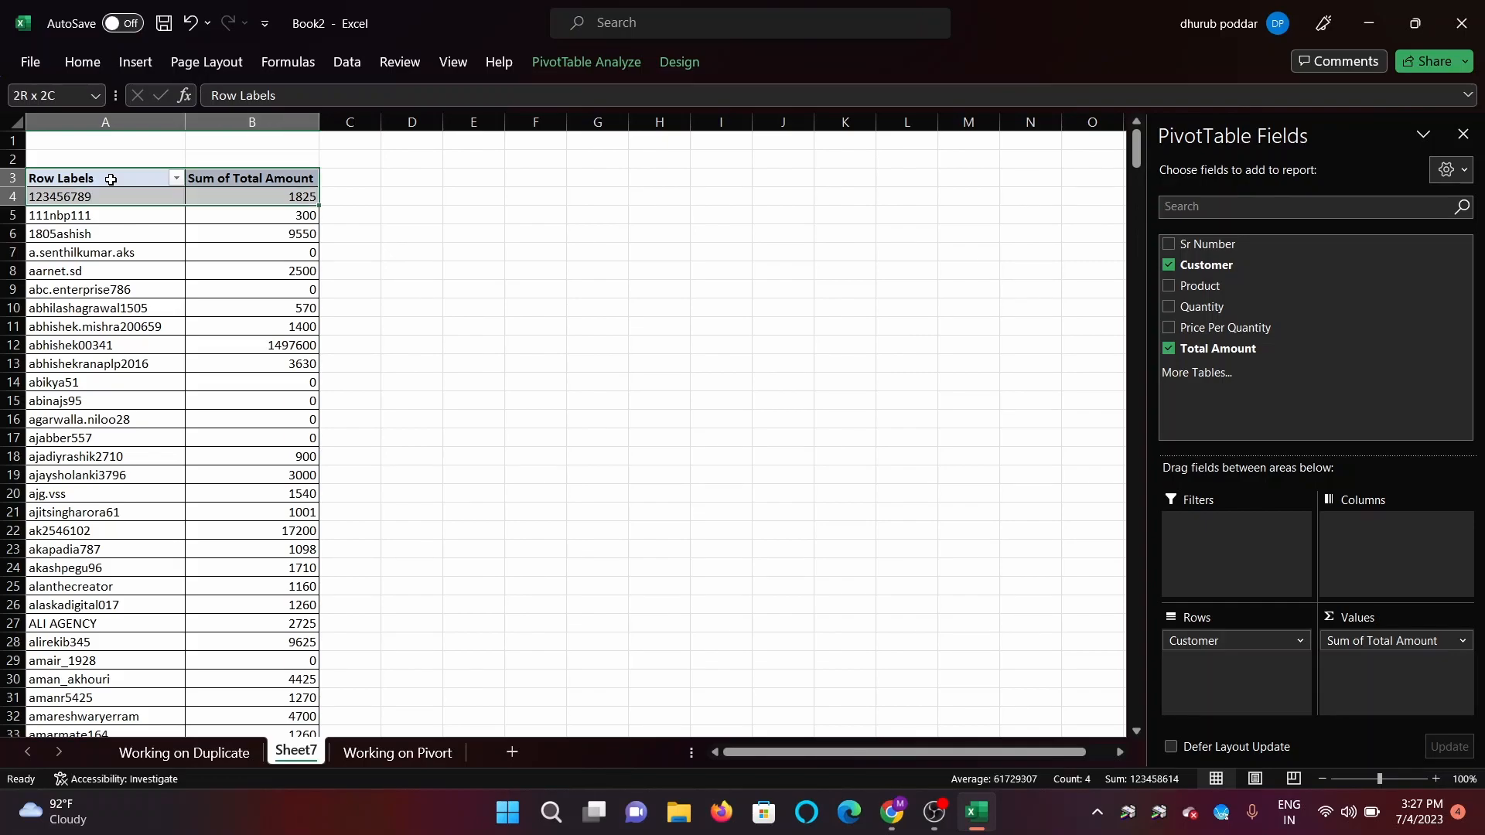
key(ctrl+shift+Down)
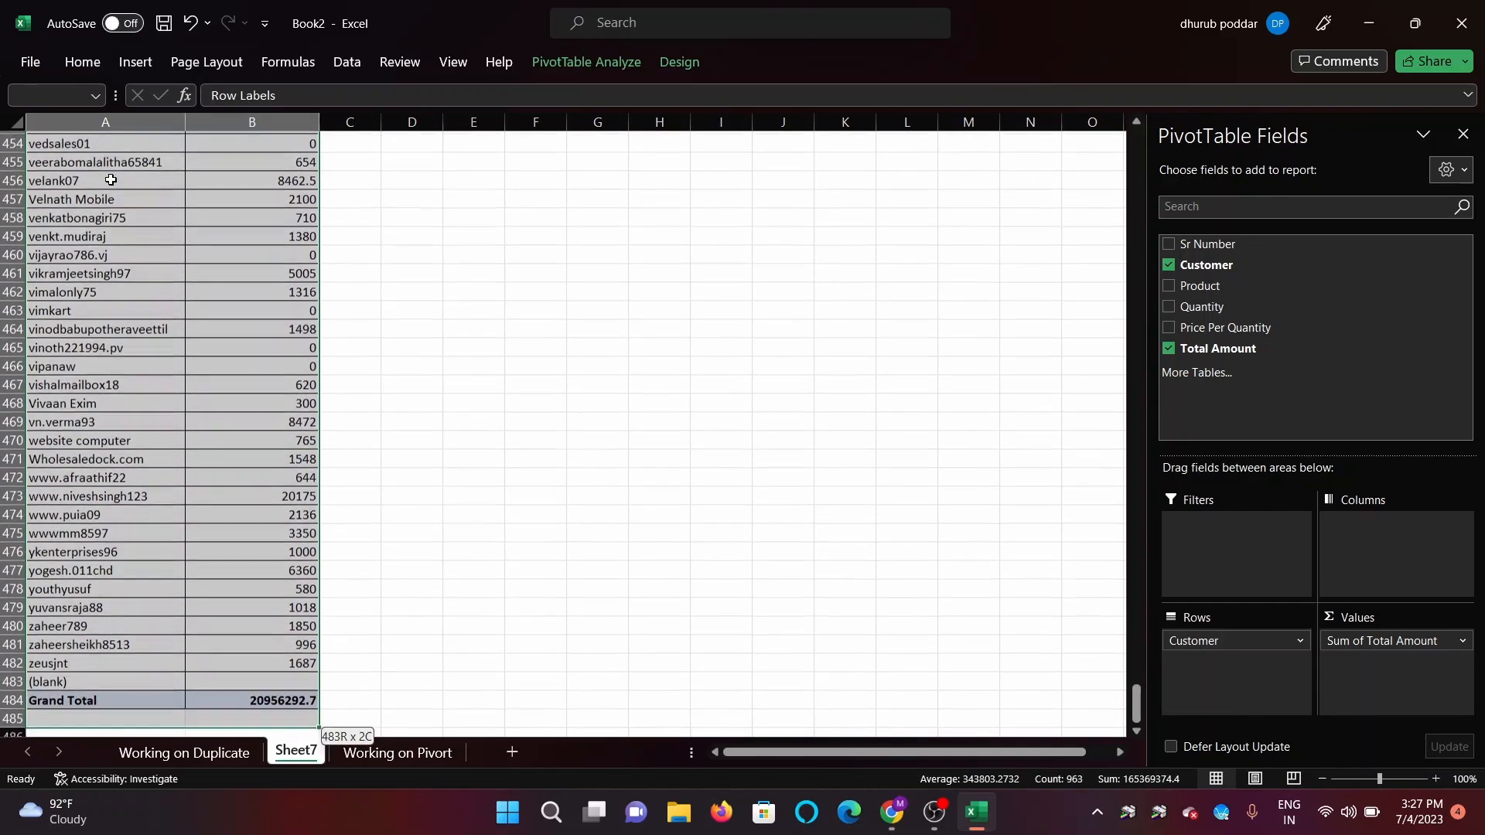
key(ctrl+c)
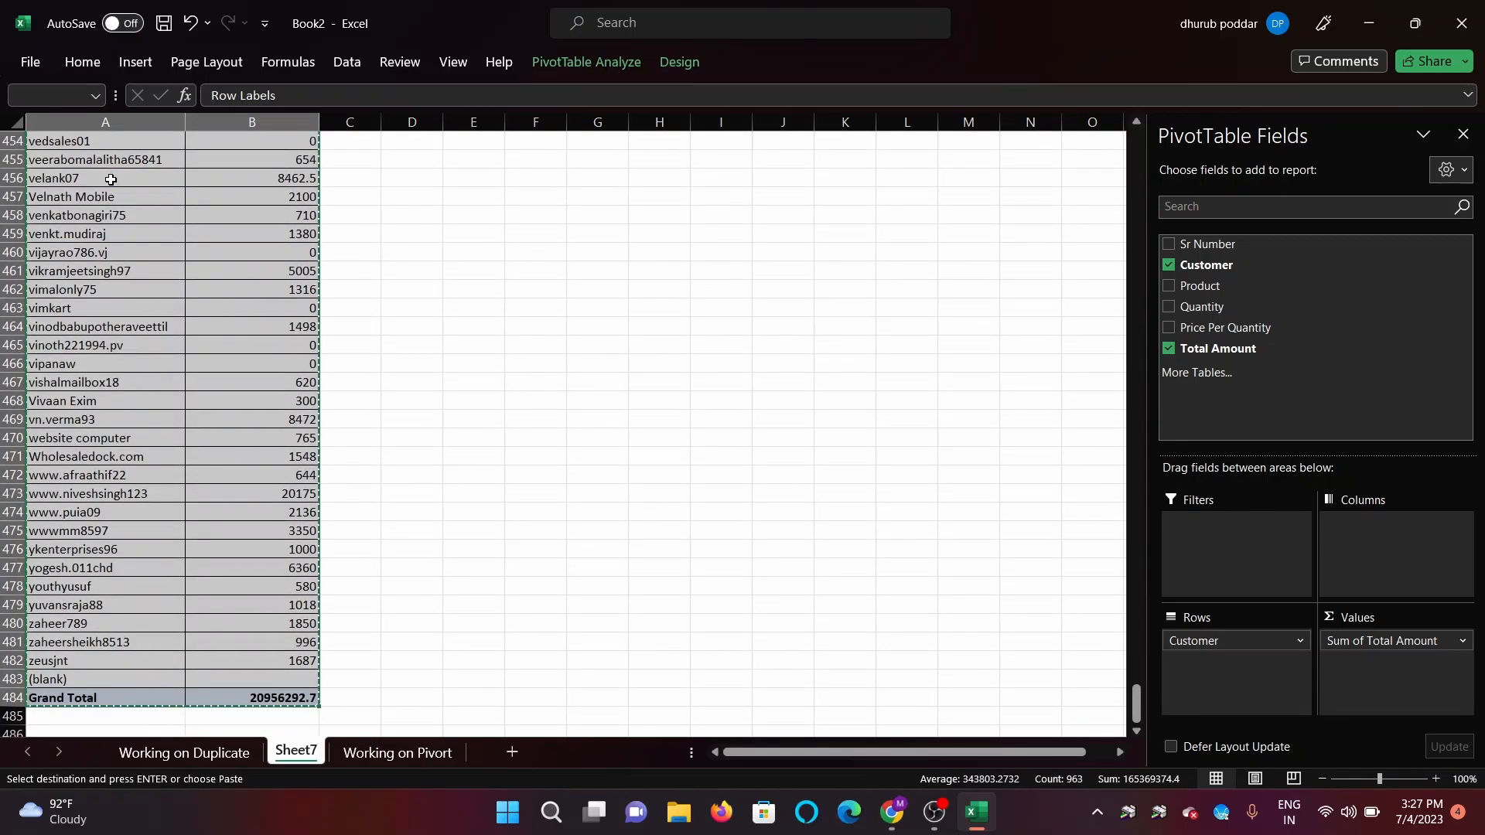
key(Right)
key(Right)
key(Right)
scroll(111, 179, up, 1)
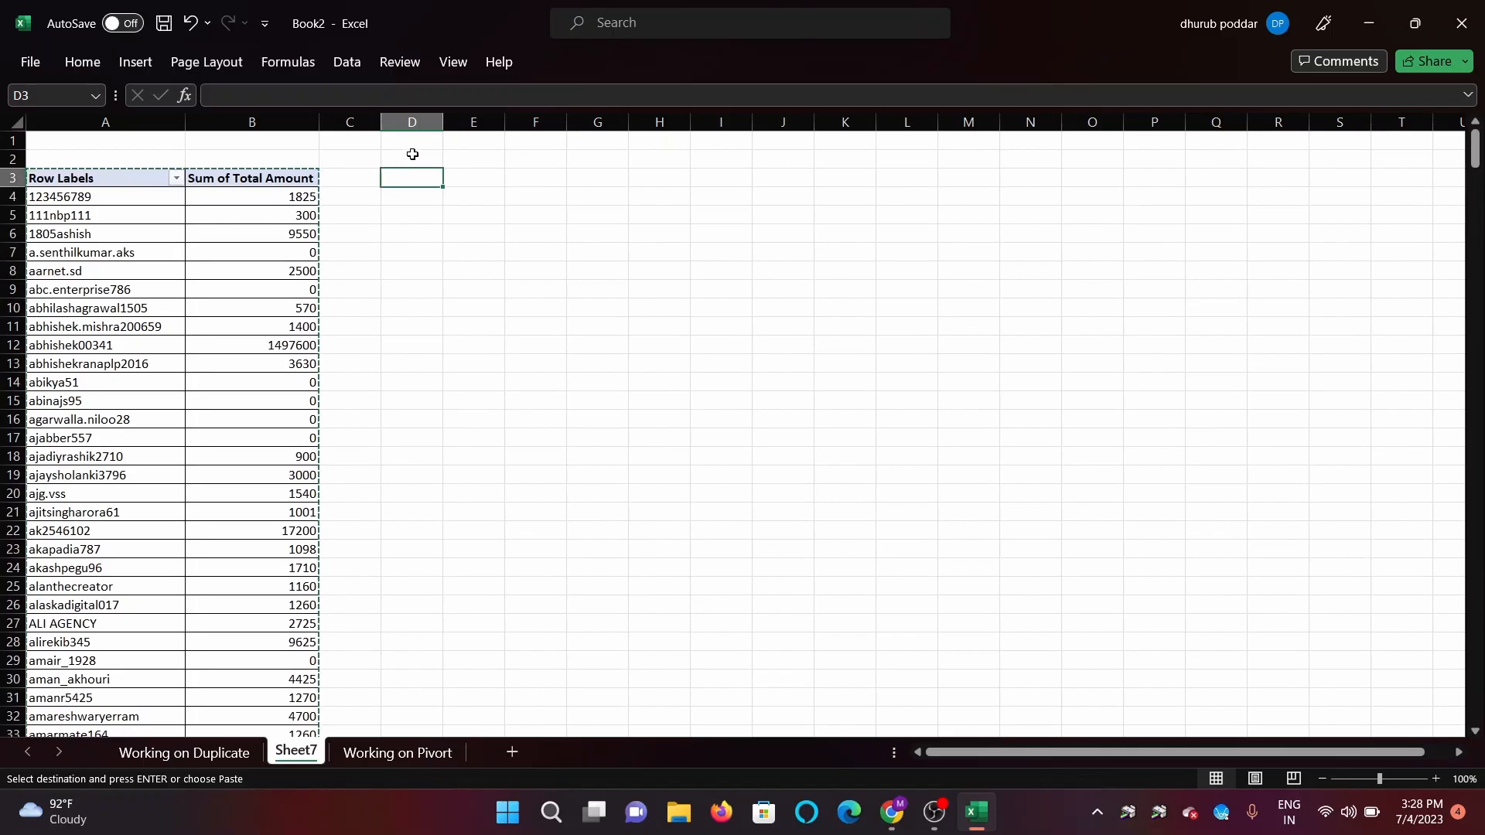
right_click(425, 180)
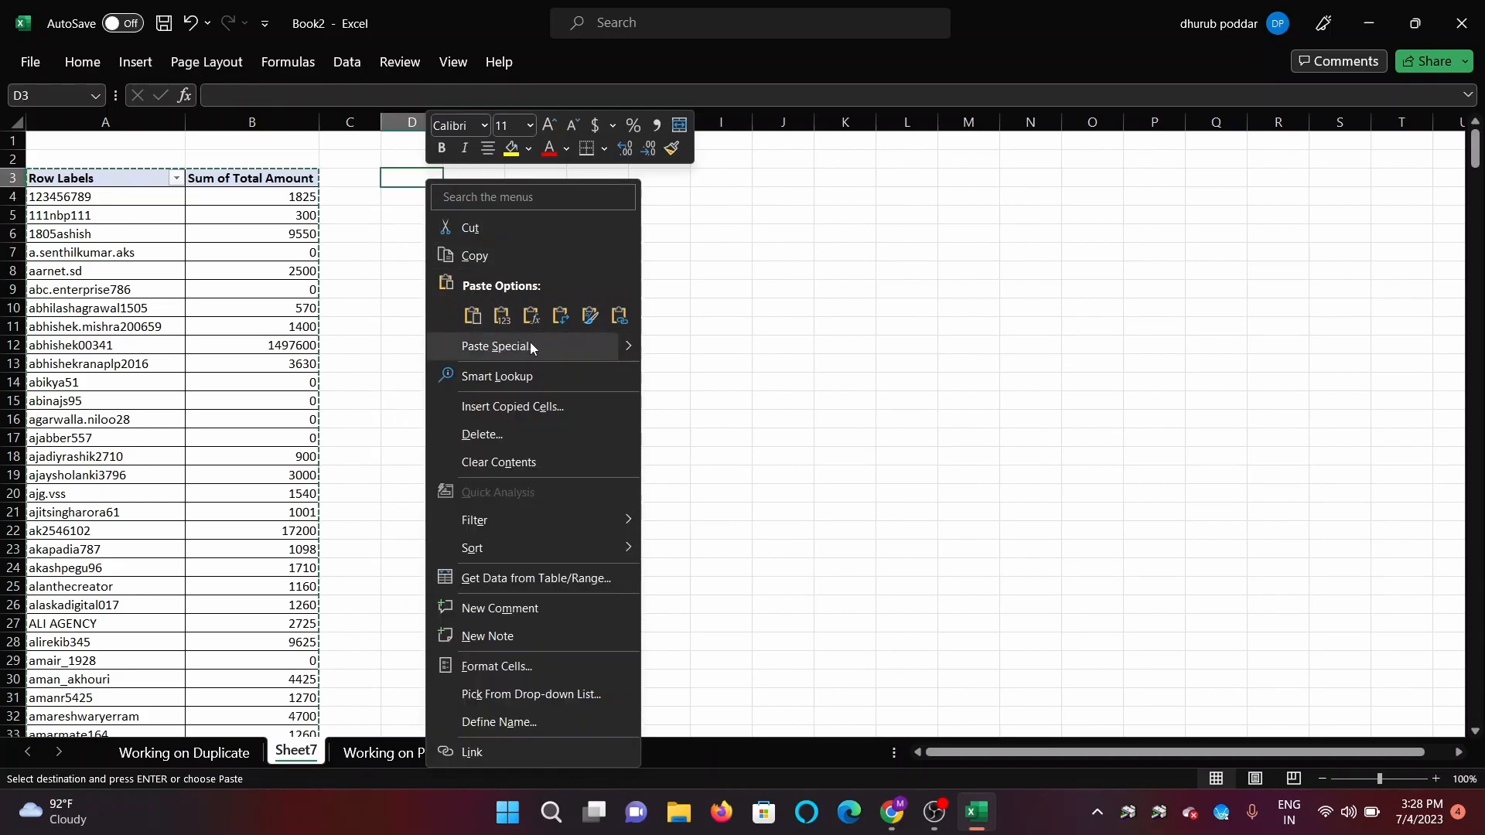
click(530, 347)
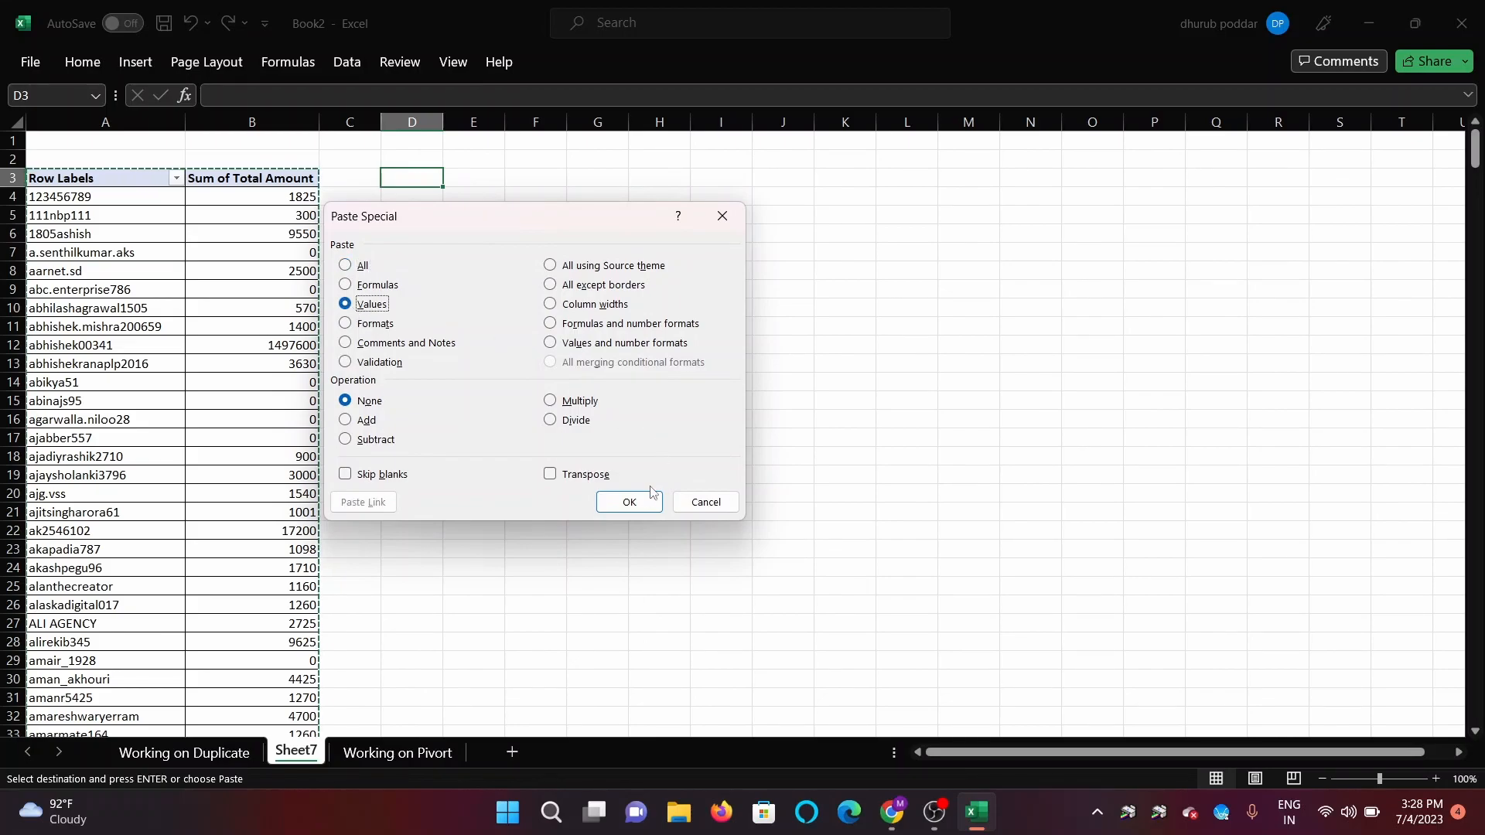
click(630, 503)
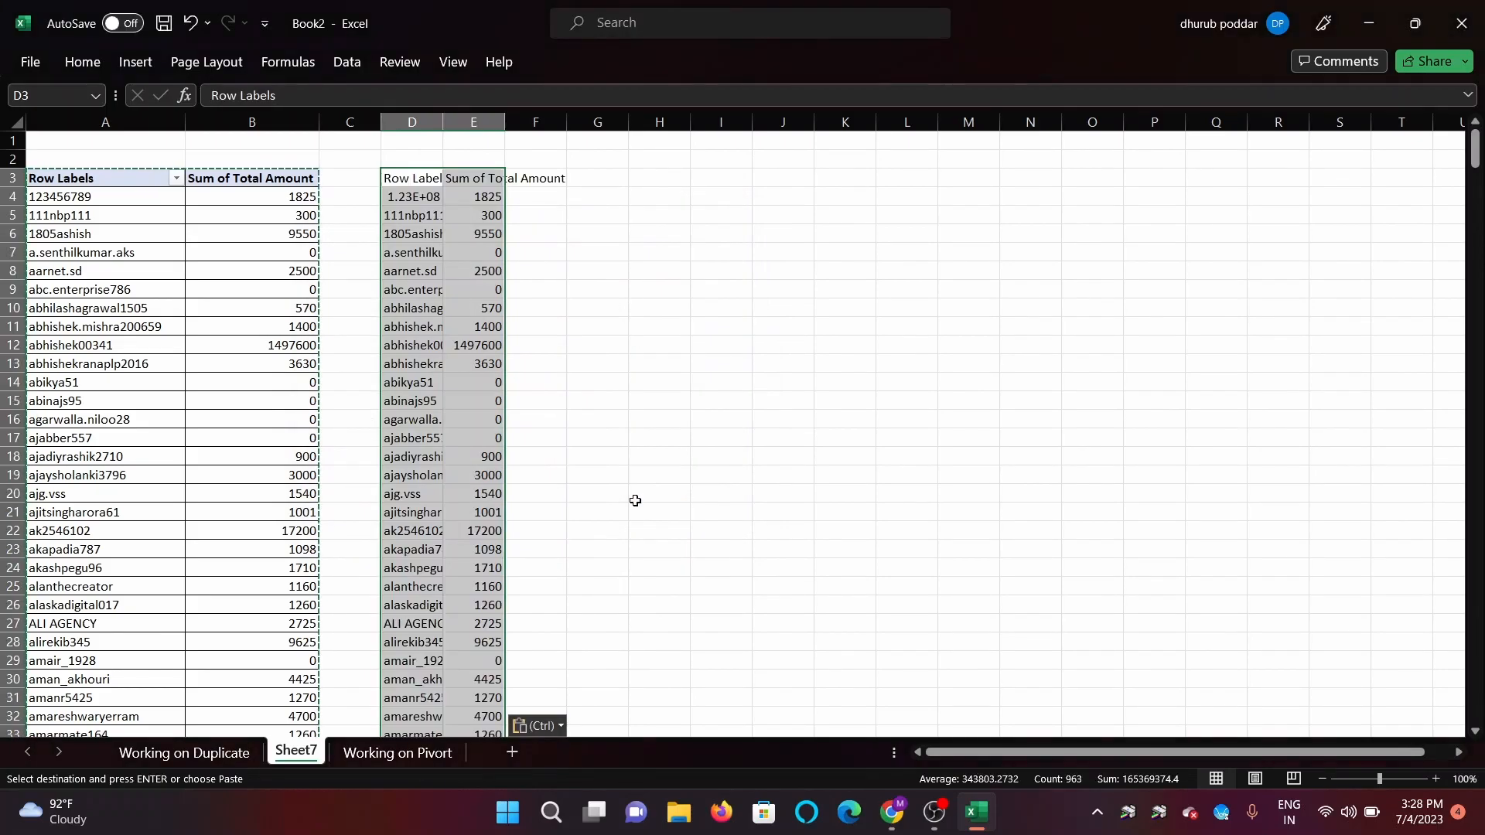
double_click(444, 122)
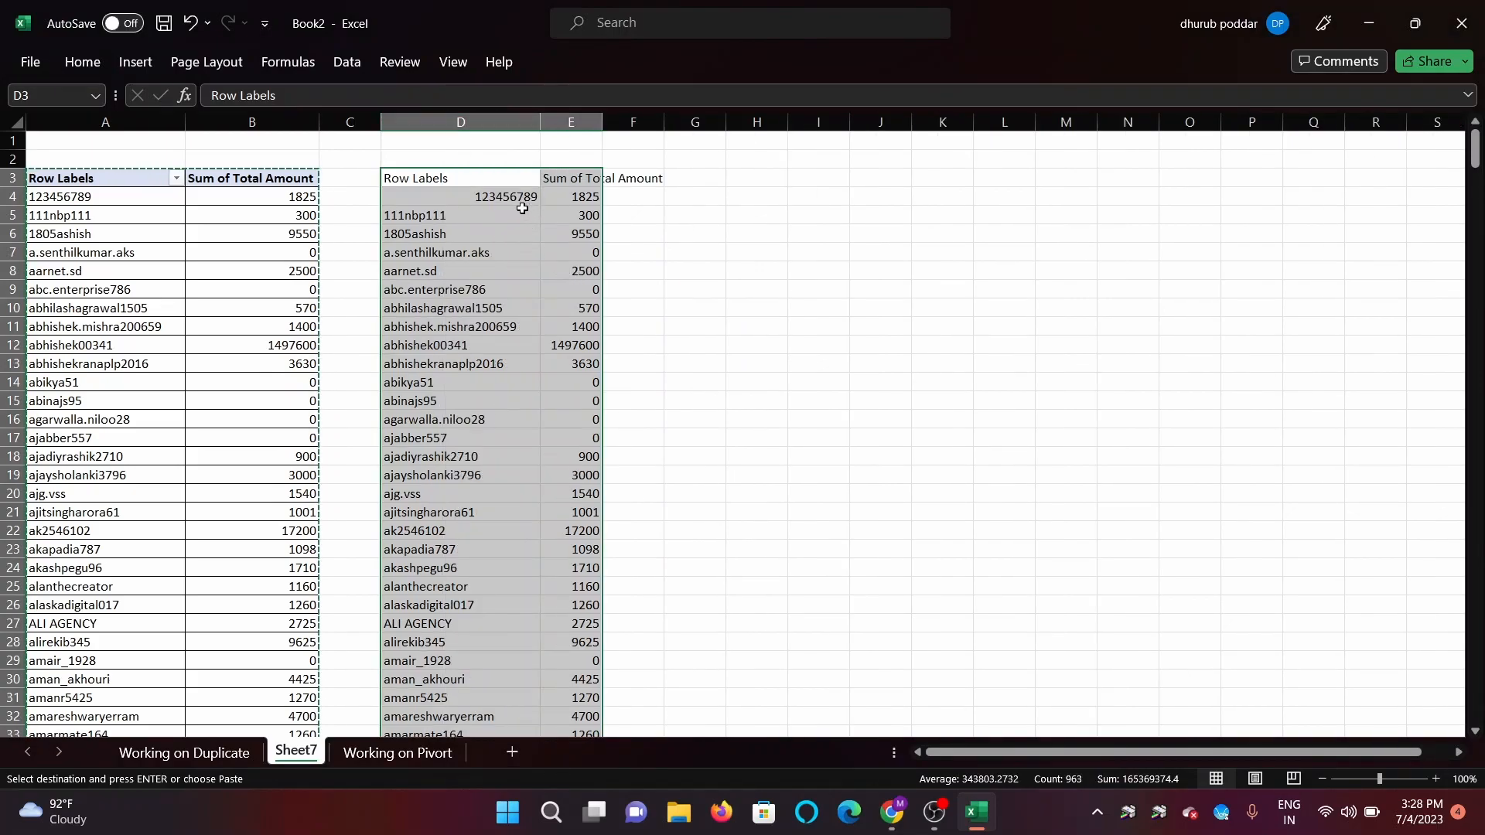
Step: Check the extent of the pasted values in columns D and E, then delete the original PivotTable's columns A and B
key(Up)
key(Down)
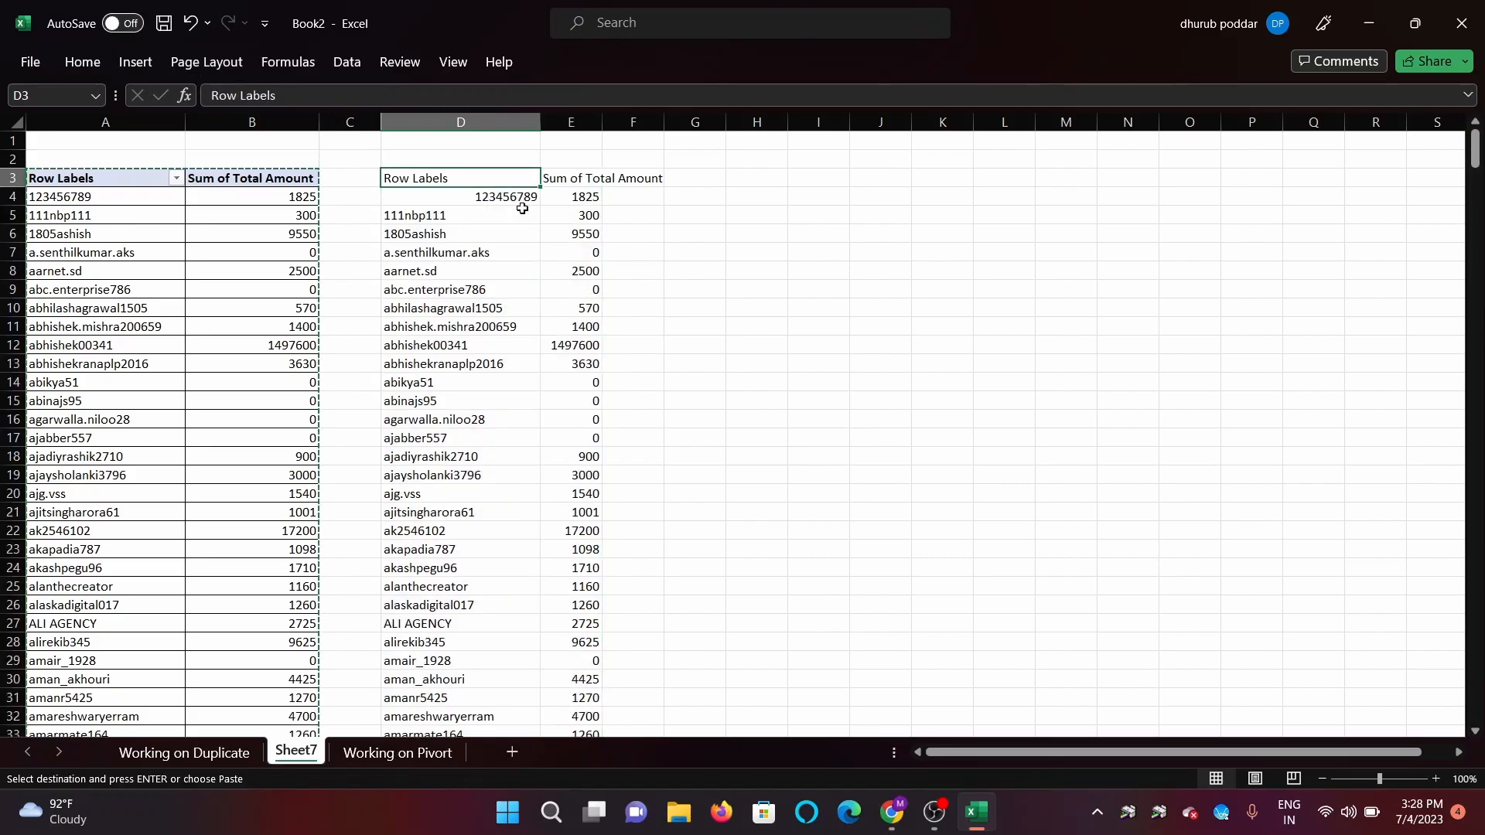
key(ctrl+shift+Right)
key(ctrl+shift+Down)
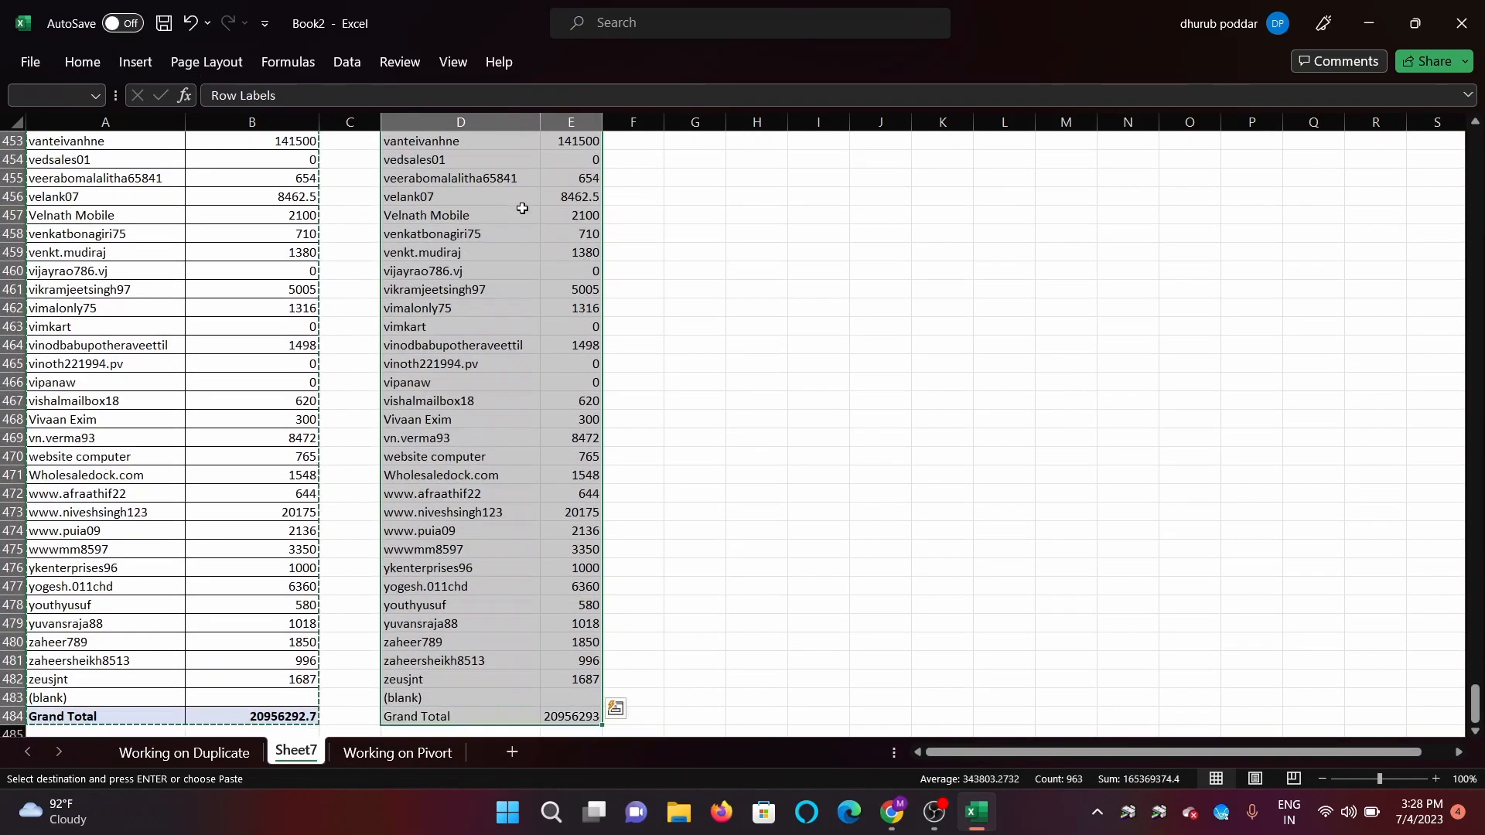
key(ctrl+Up)
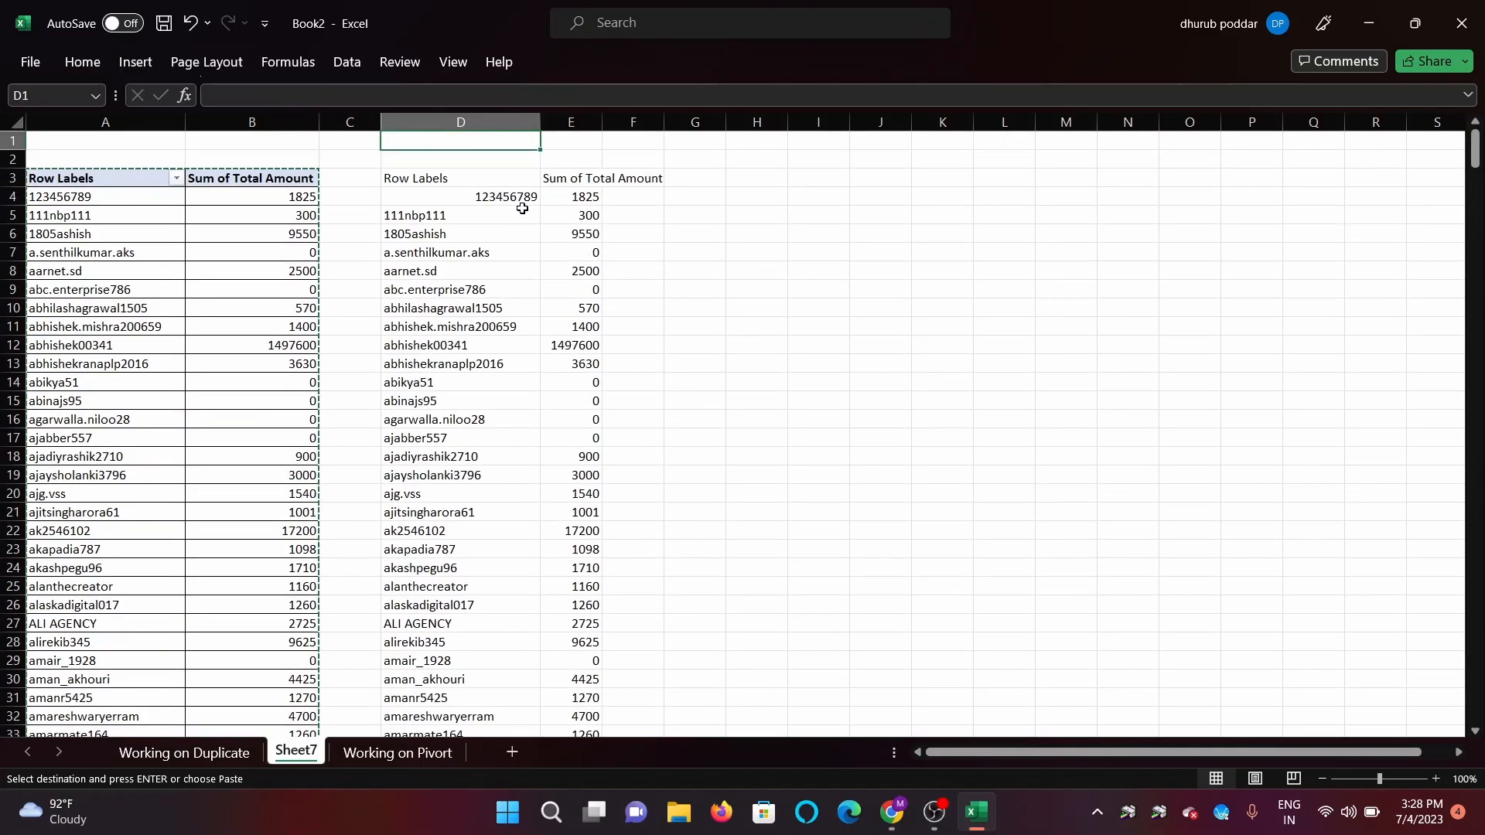
drag(270, 120, 80, 127)
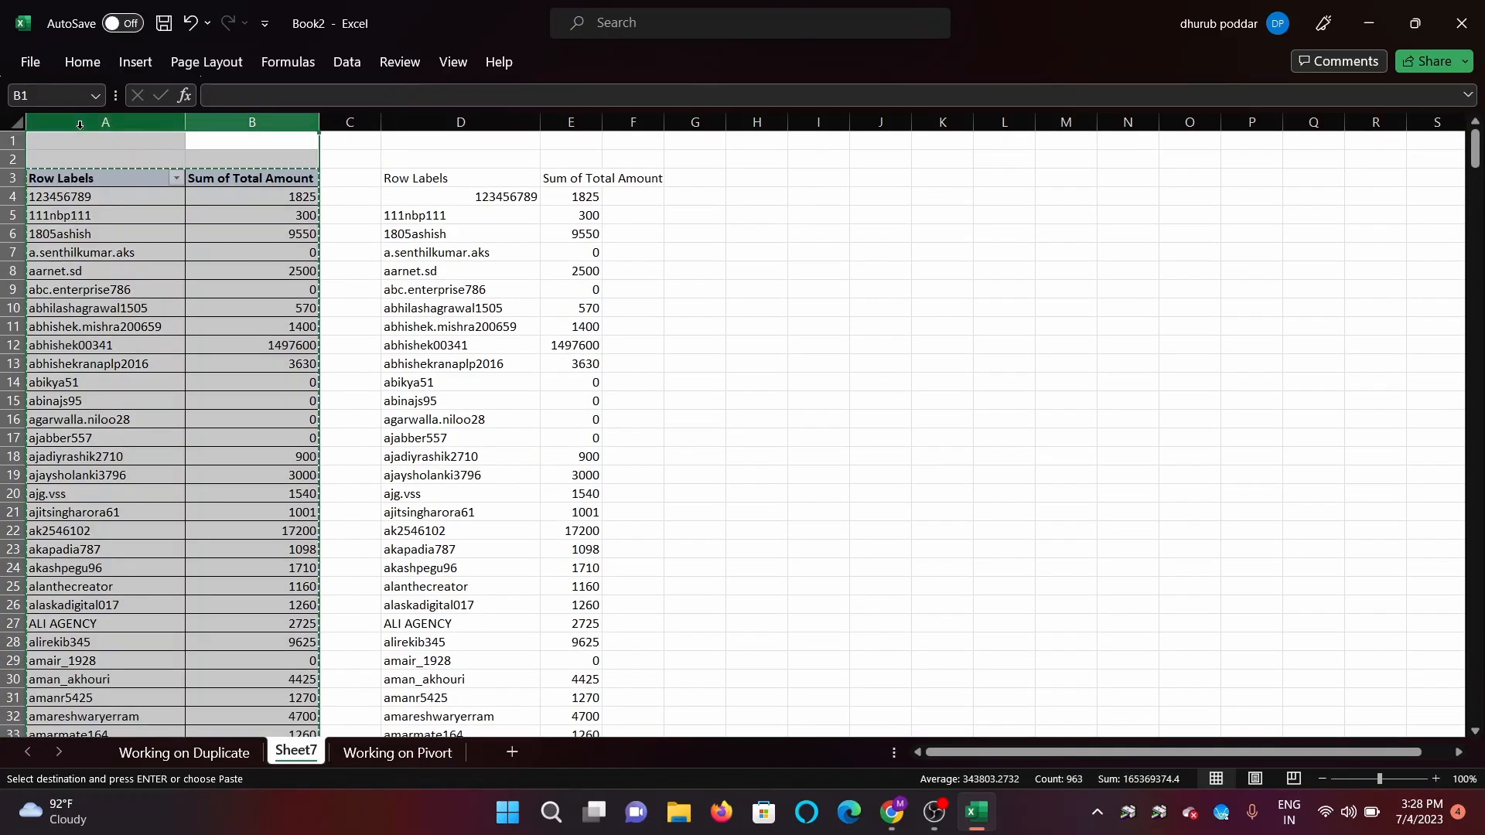
key(ctrl+minus)
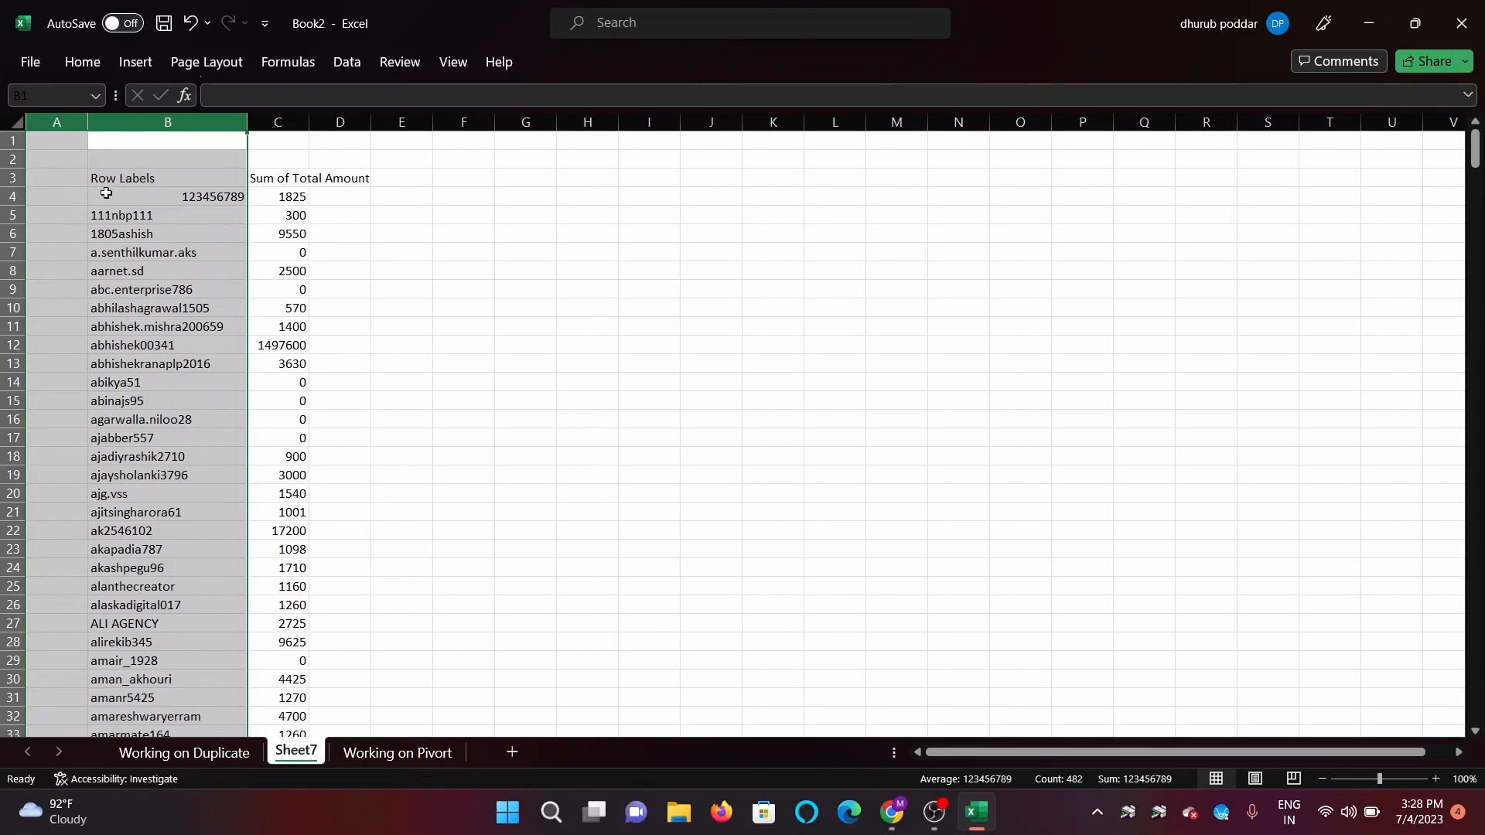
click(107, 180)
key(shift+Right)
key(ctrl+q)
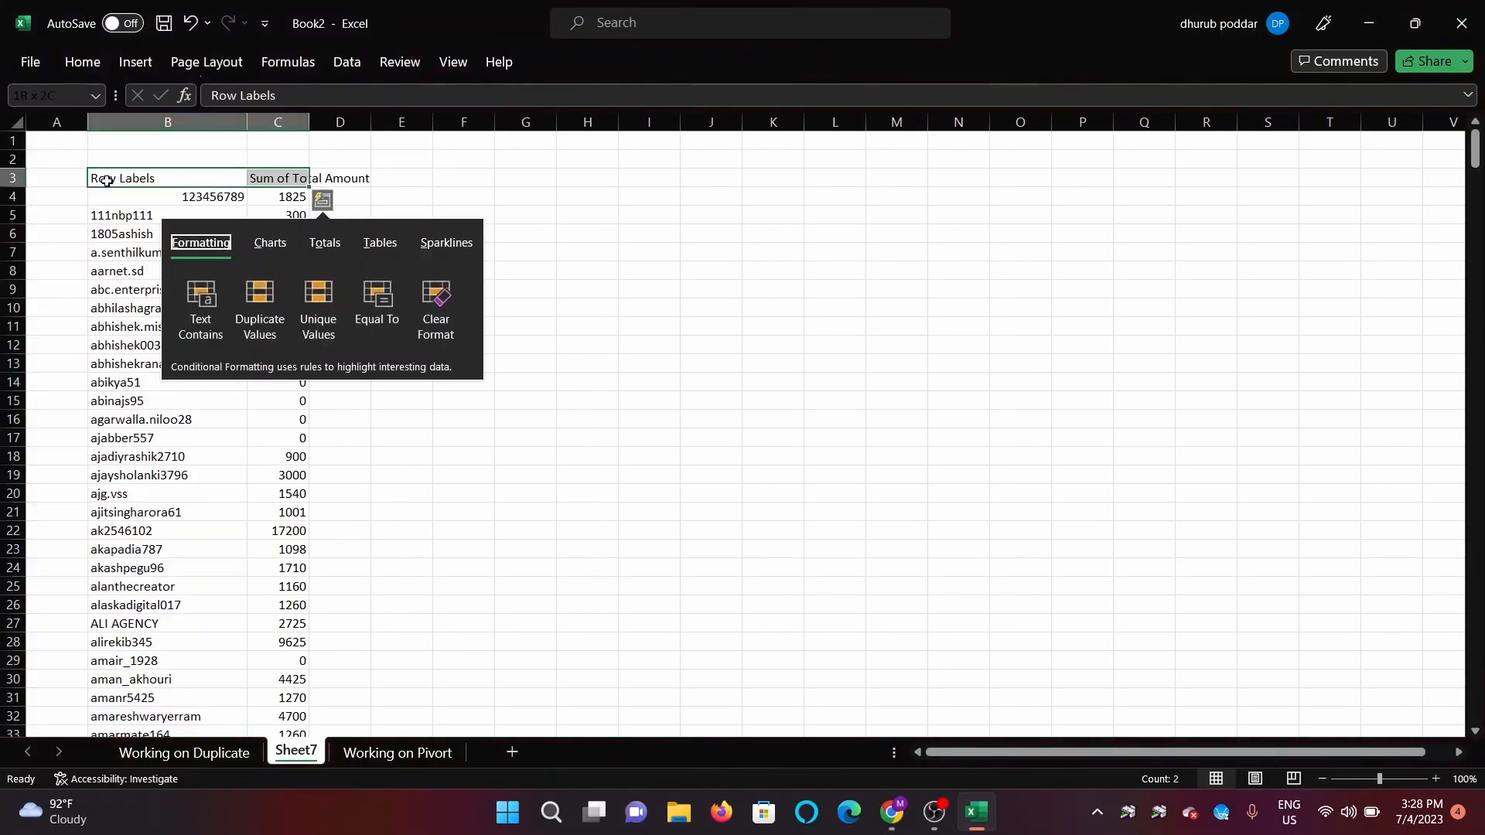
click(608, 462)
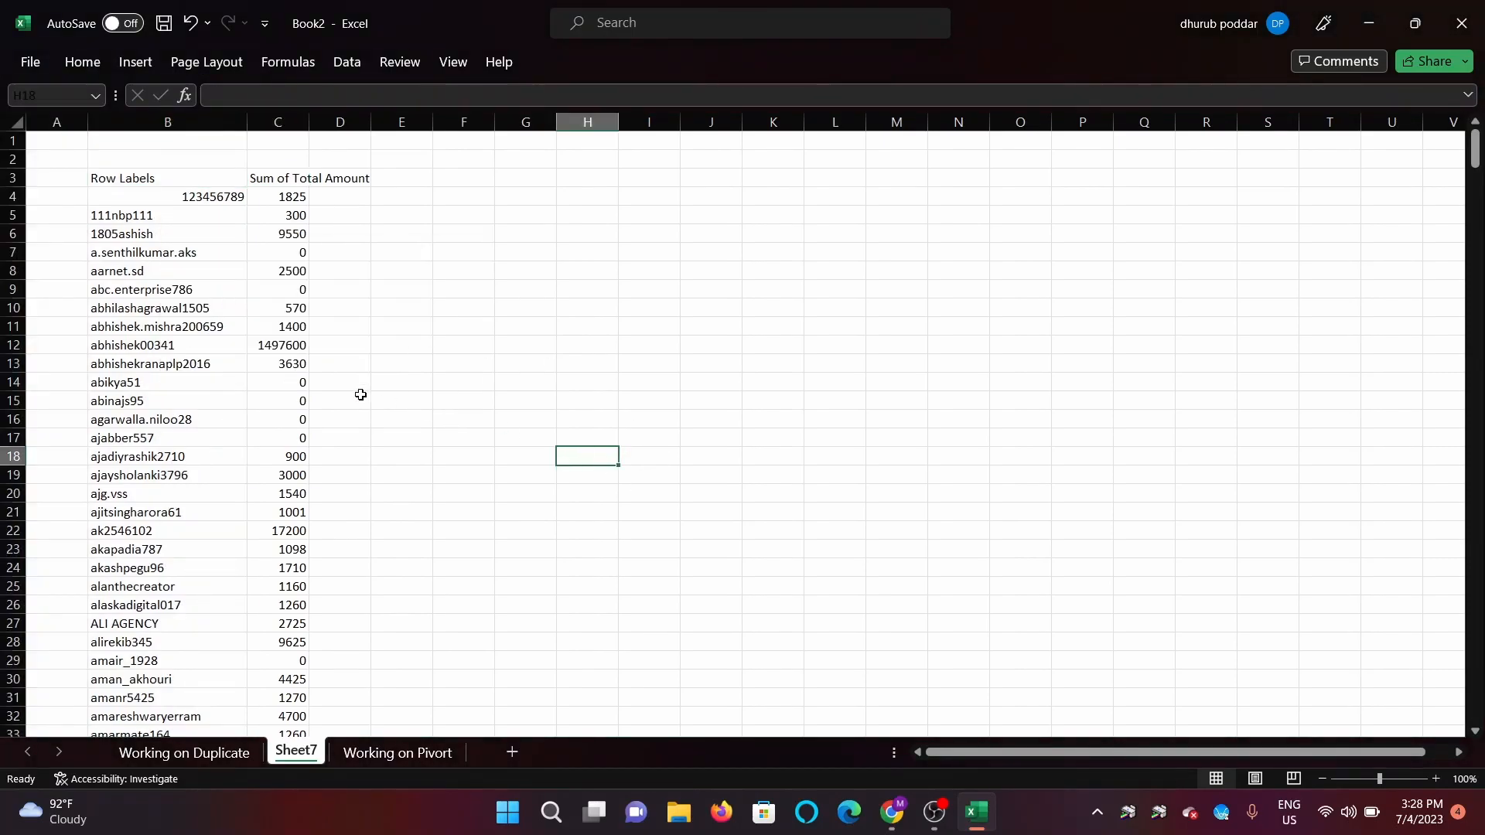
Step: Apply all borders to the pasted customer summary in columns B and C, from the Row Labels header to the Grand Total row
click(145, 267)
mouse_move(192, 177)
mouse_down()
mouse_move(292, 195)
mouse_move(287, 429)
mouse_up()
key(ctrl+shift+Down)
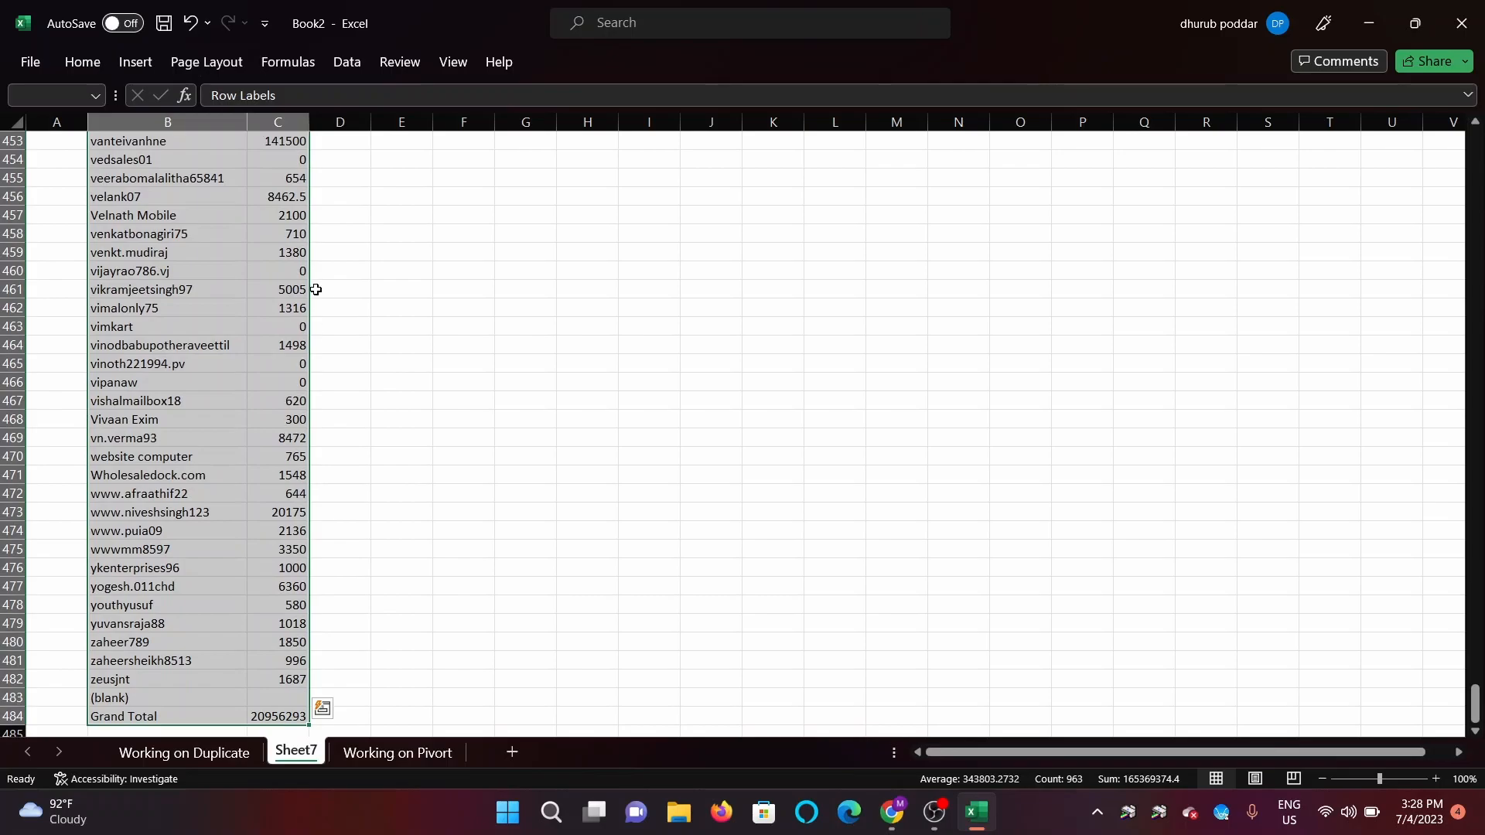
click(91, 68)
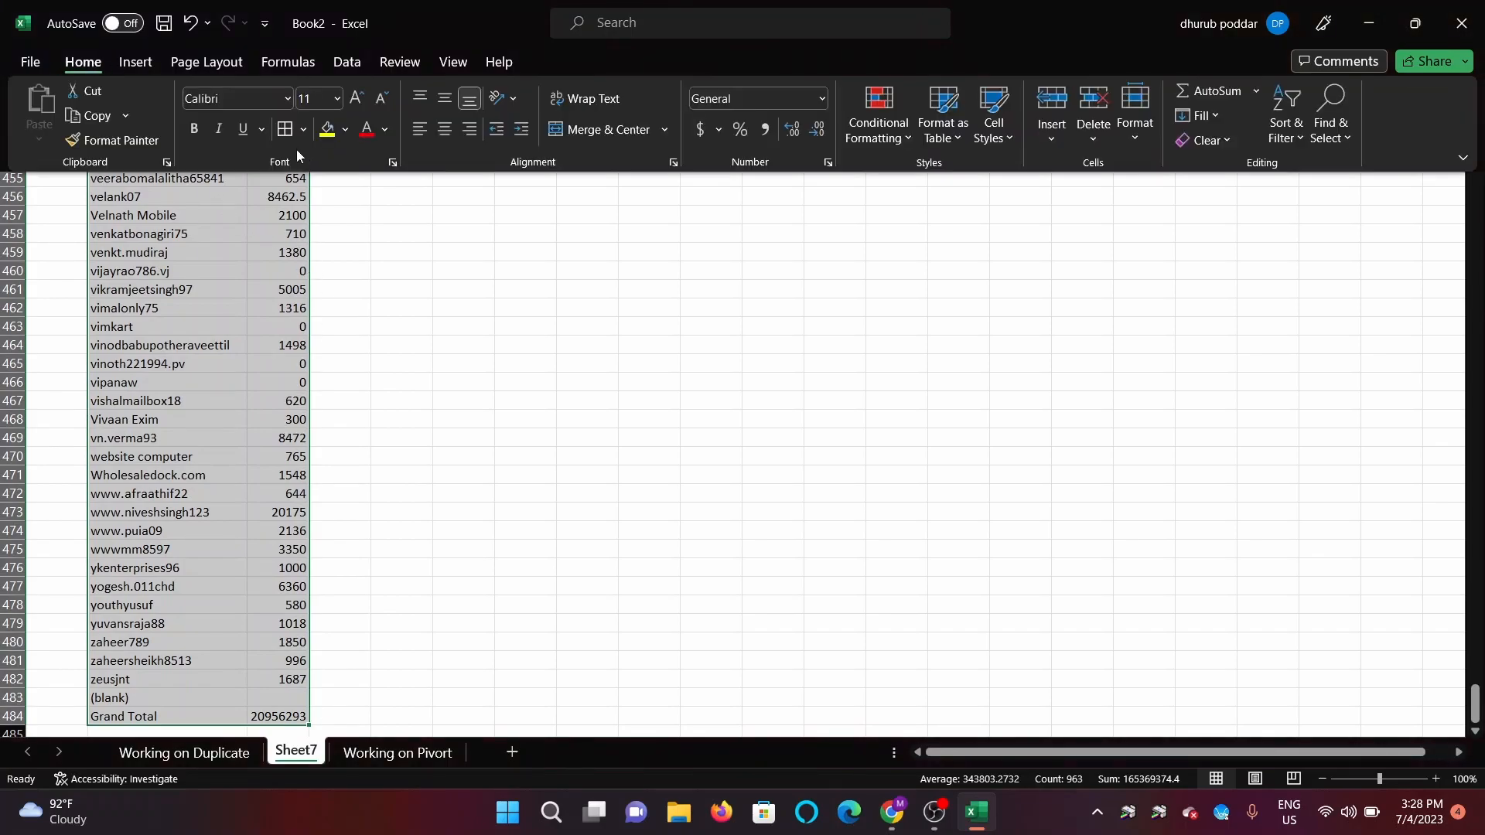
click(286, 135)
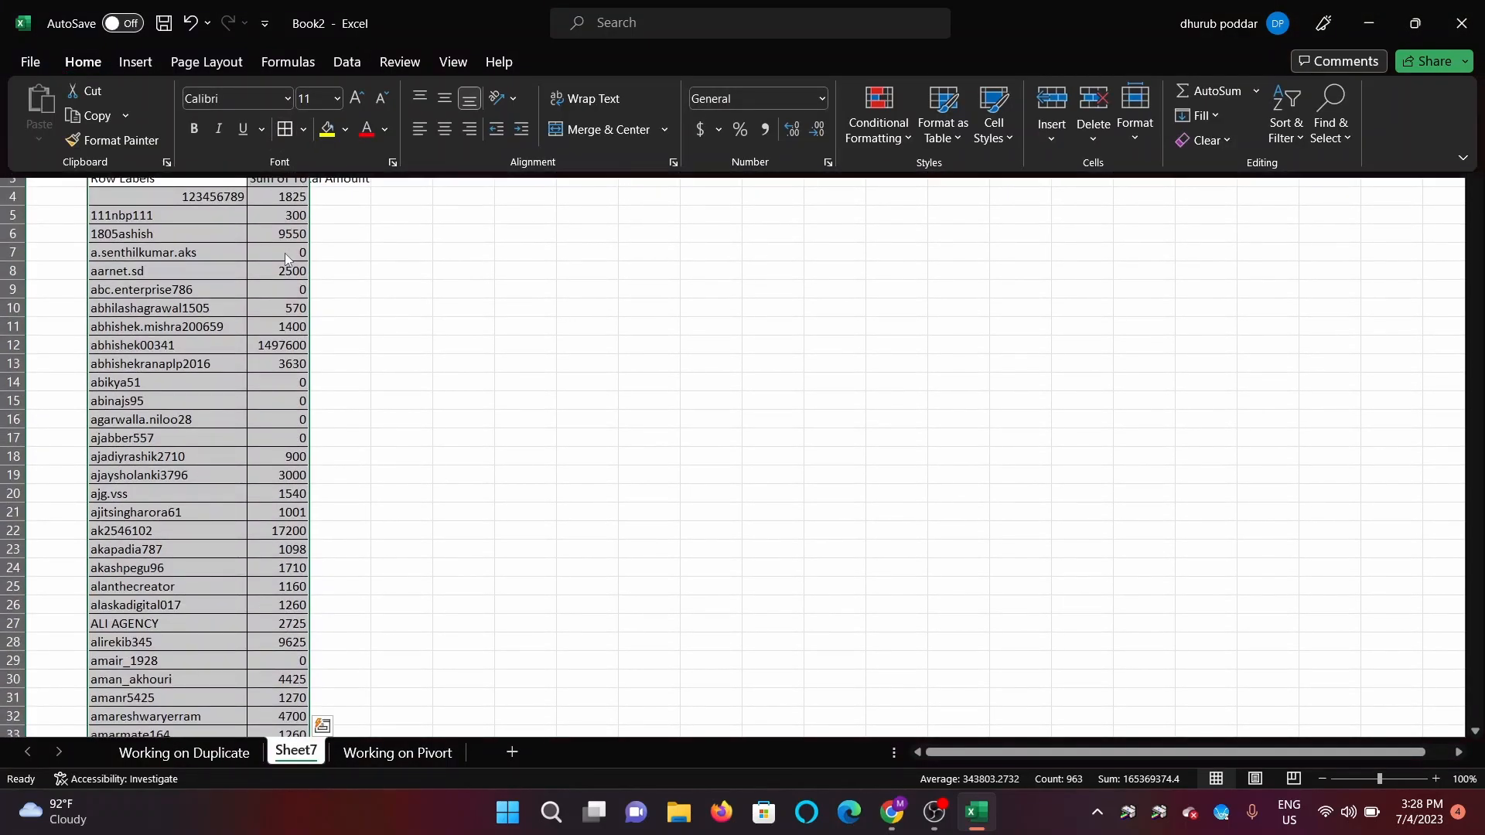
Step: Add filters to the customer summary's header row and sort Sum of Total Amount from largest to smallest
key(ctrl+Up)
key(Down)
key(Down)
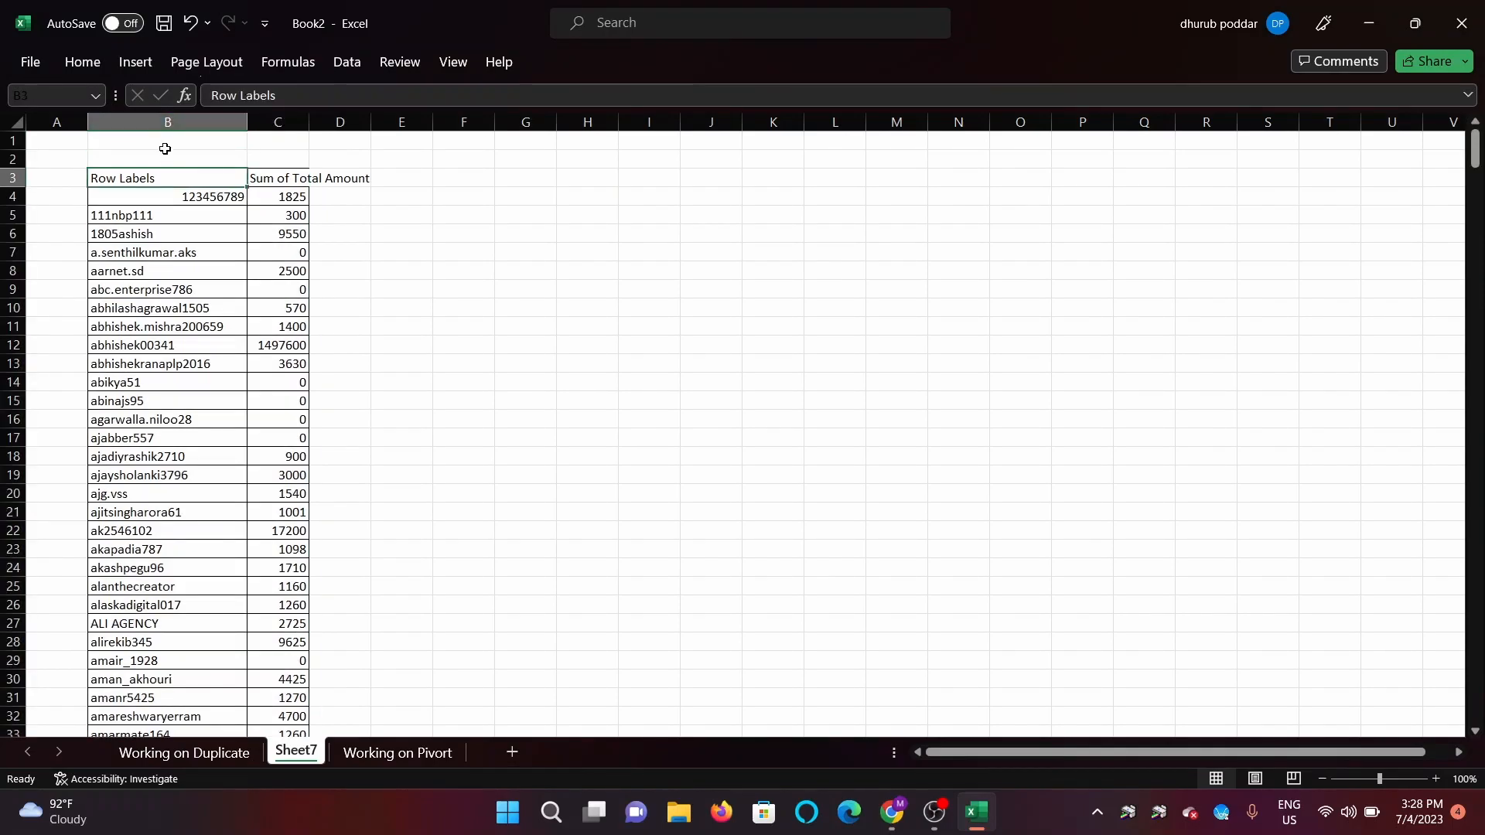
drag(168, 179, 297, 180)
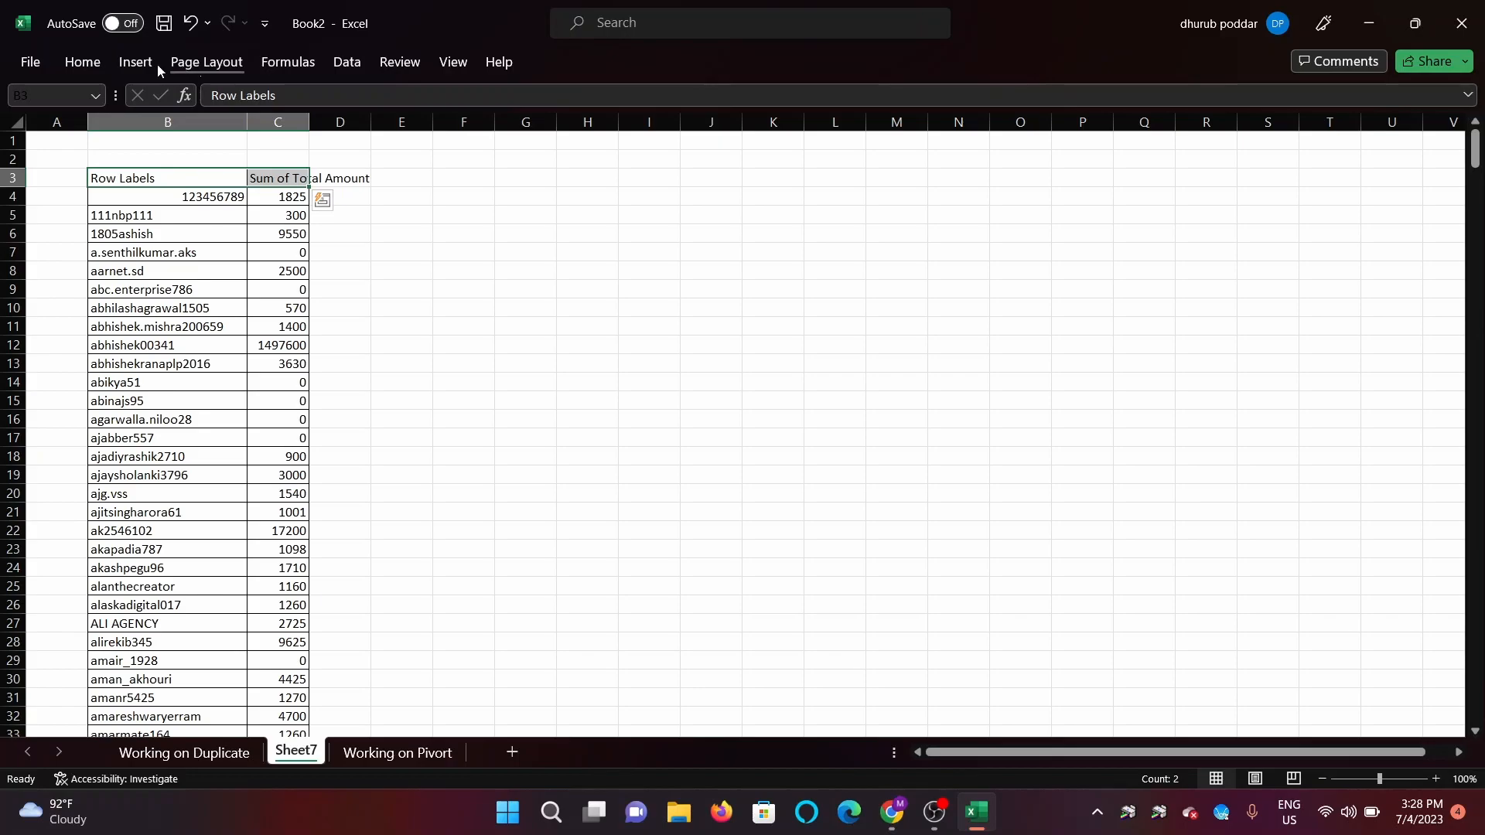
click(355, 67)
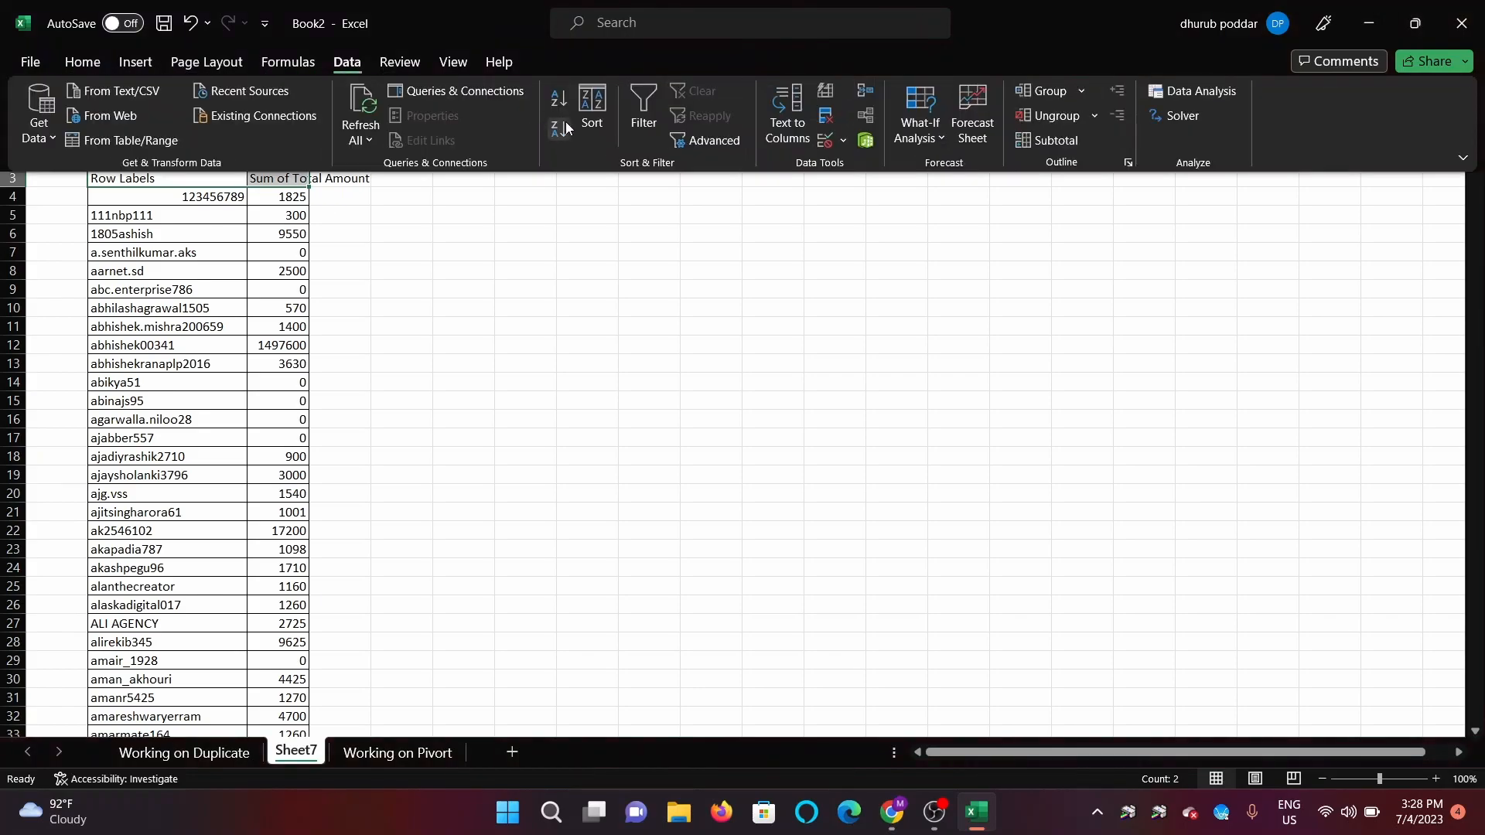
click(644, 110)
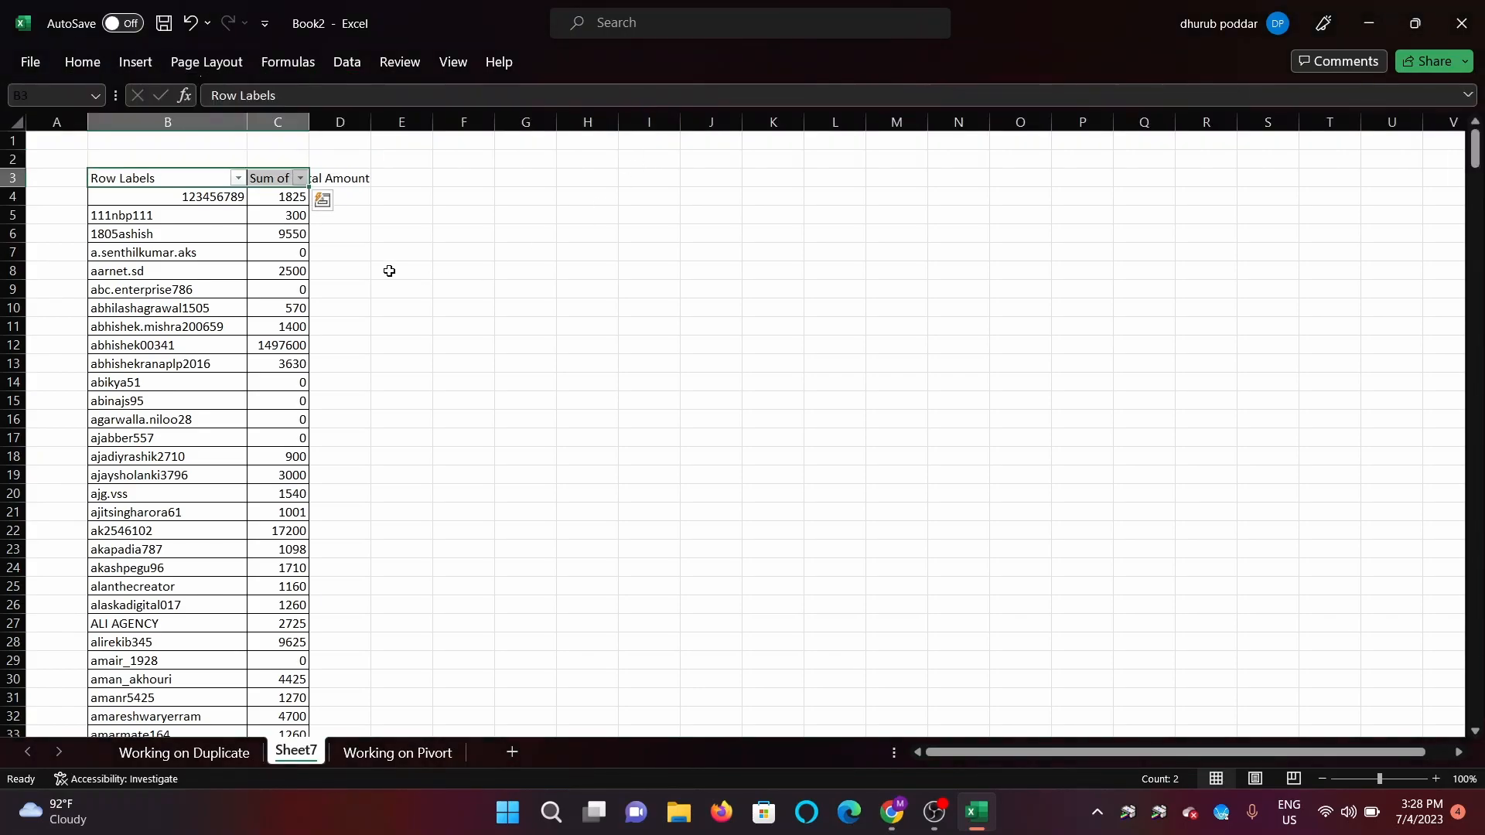
click(302, 181)
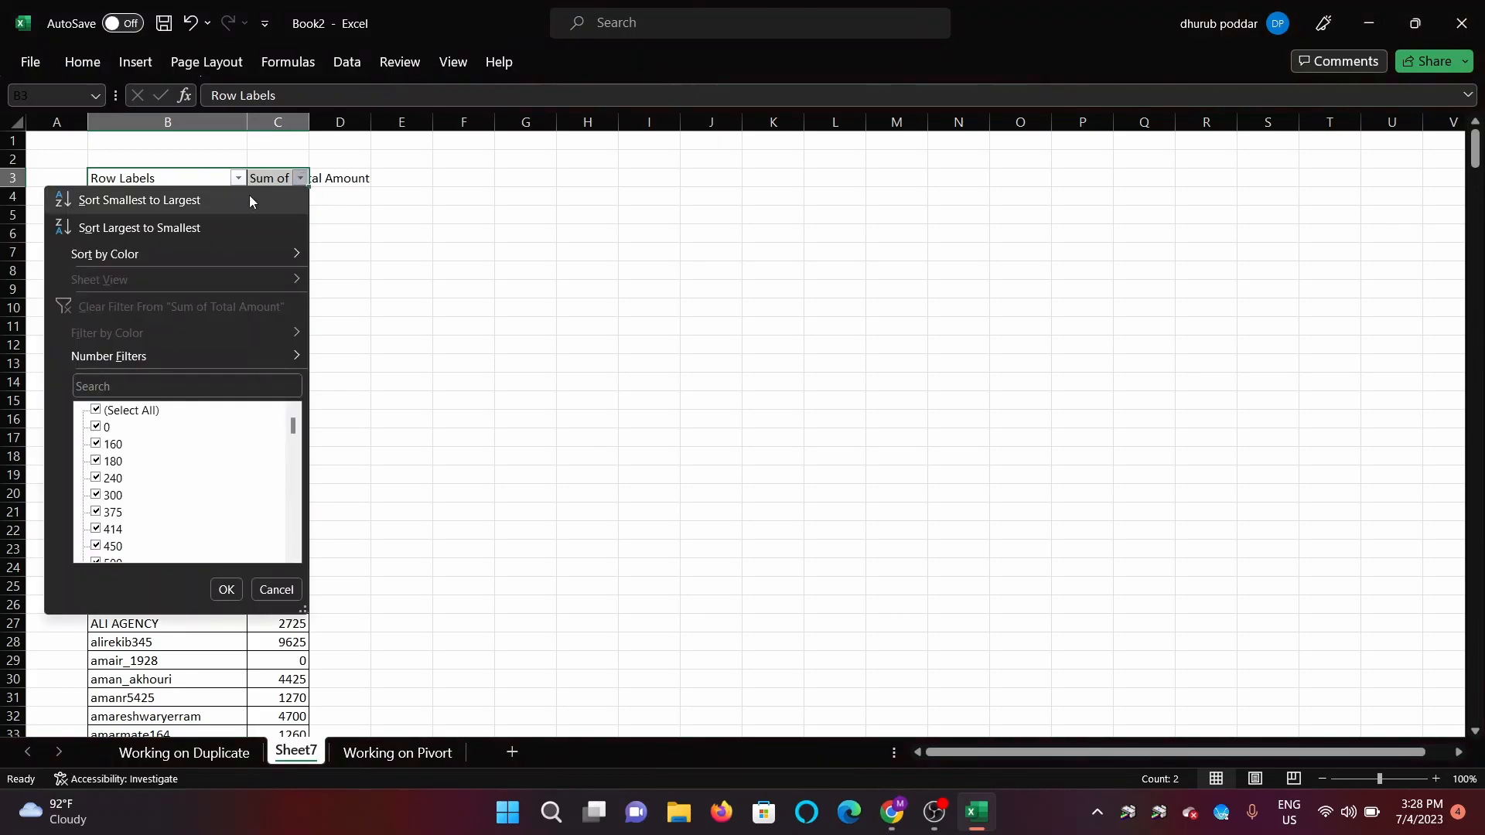
click(139, 227)
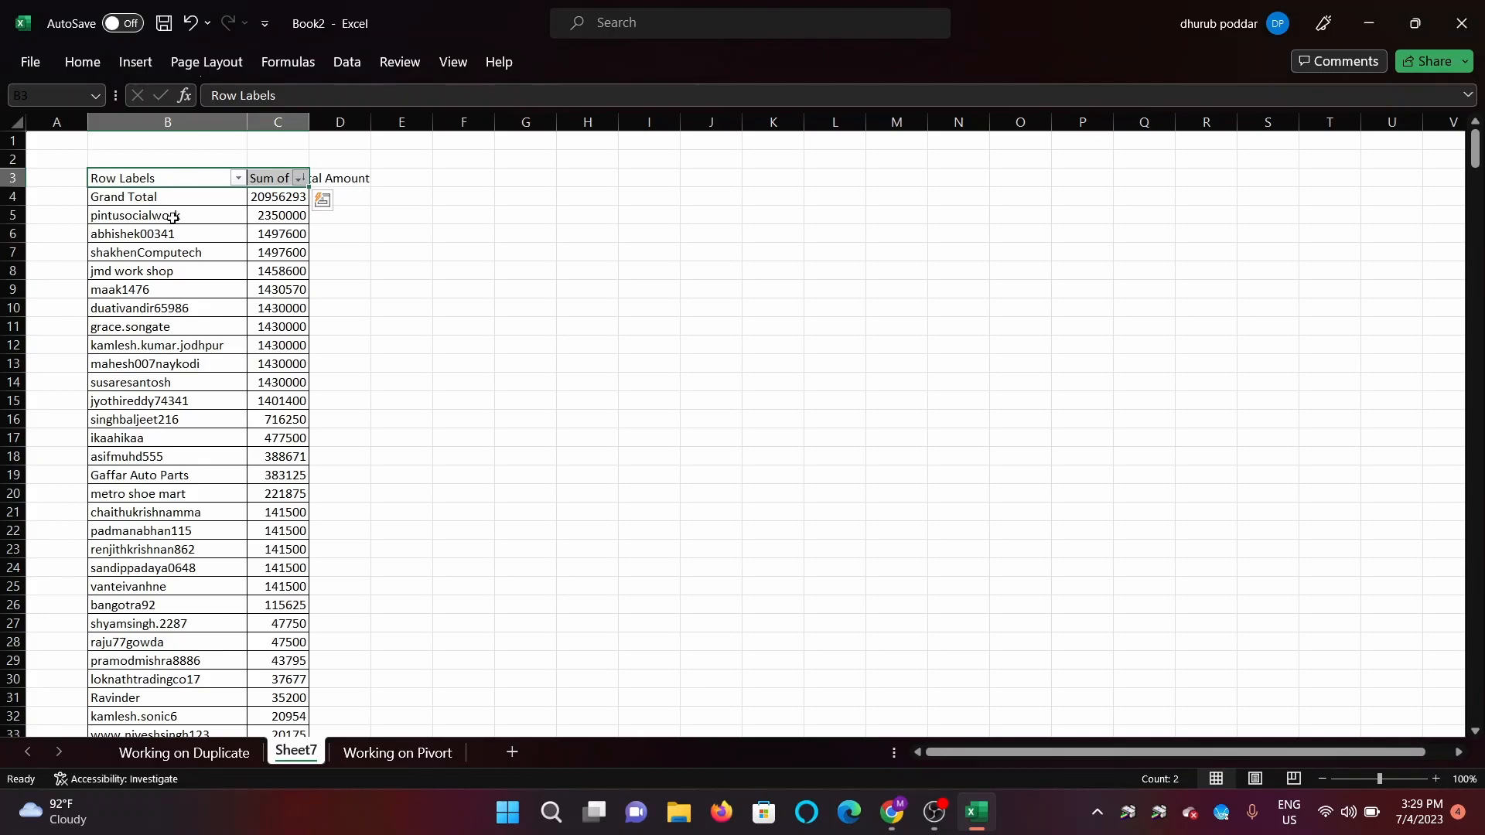
click(170, 218)
click(286, 217)
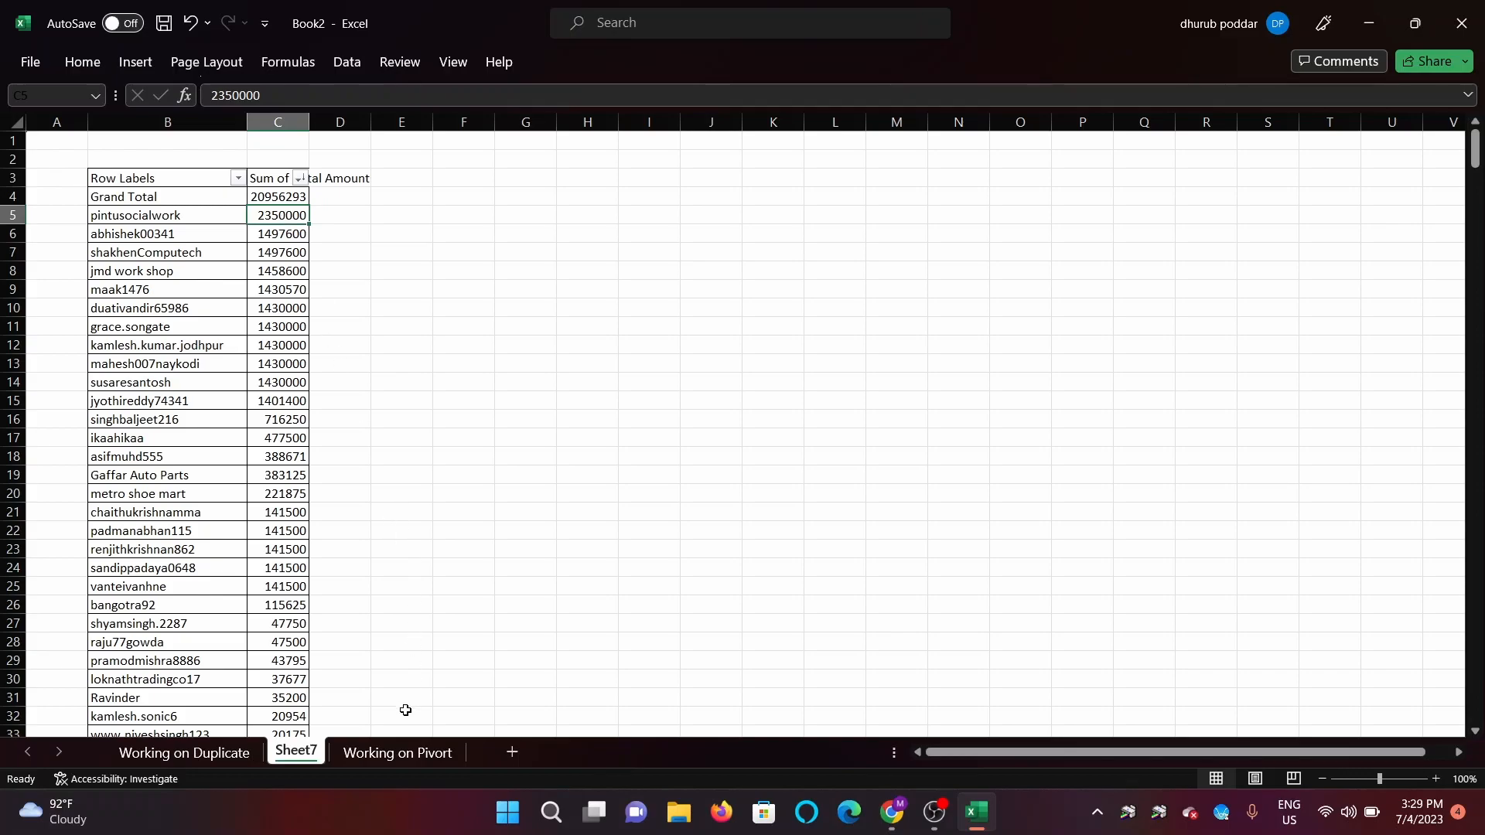
Step: Create a PivotTable on a new worksheet from columns A to F of Working on Pivort, with Product as rows and Total Amount as summed values
click(402, 756)
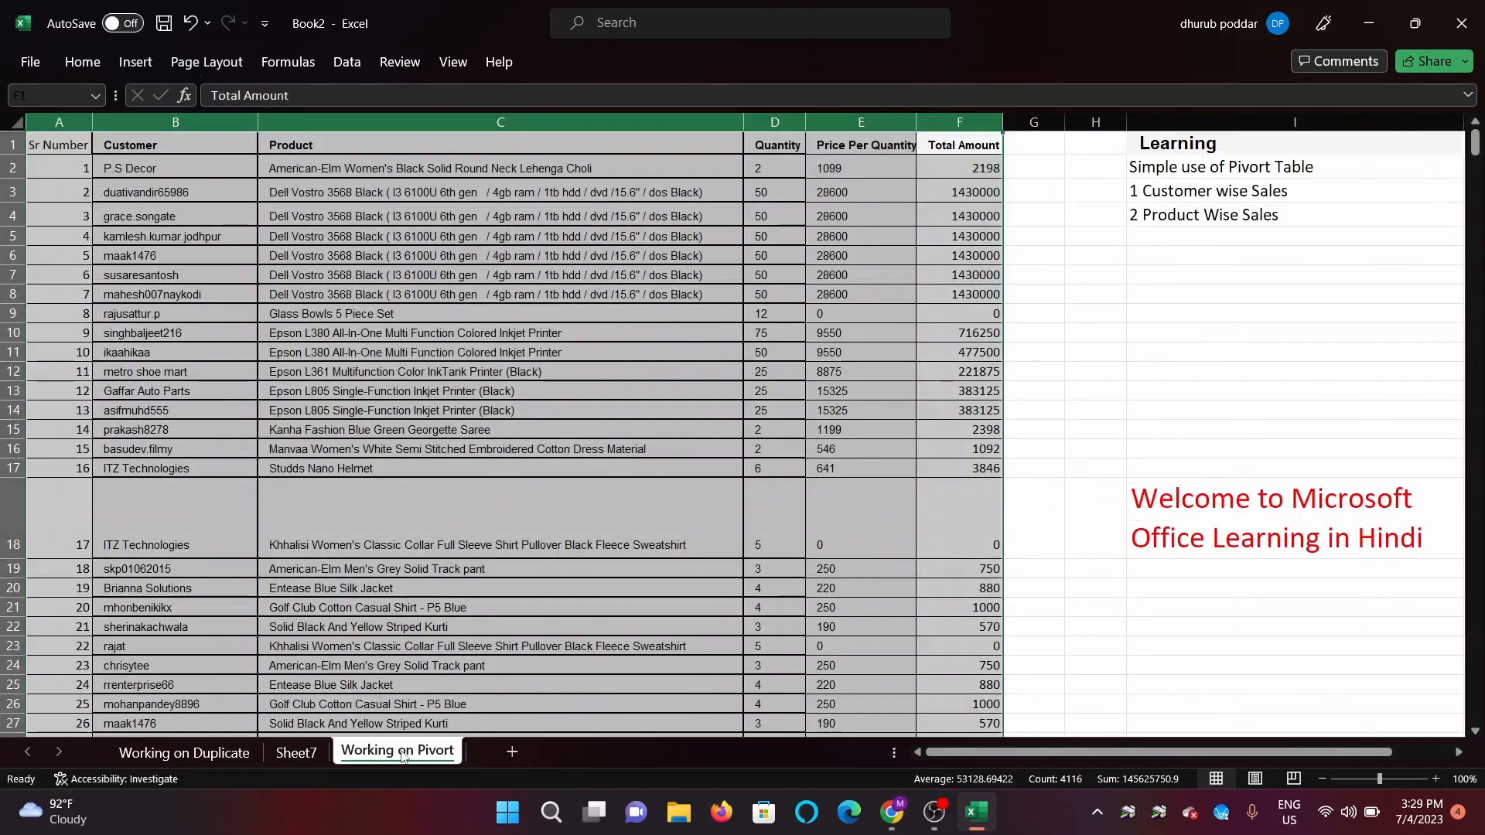
click(299, 231)
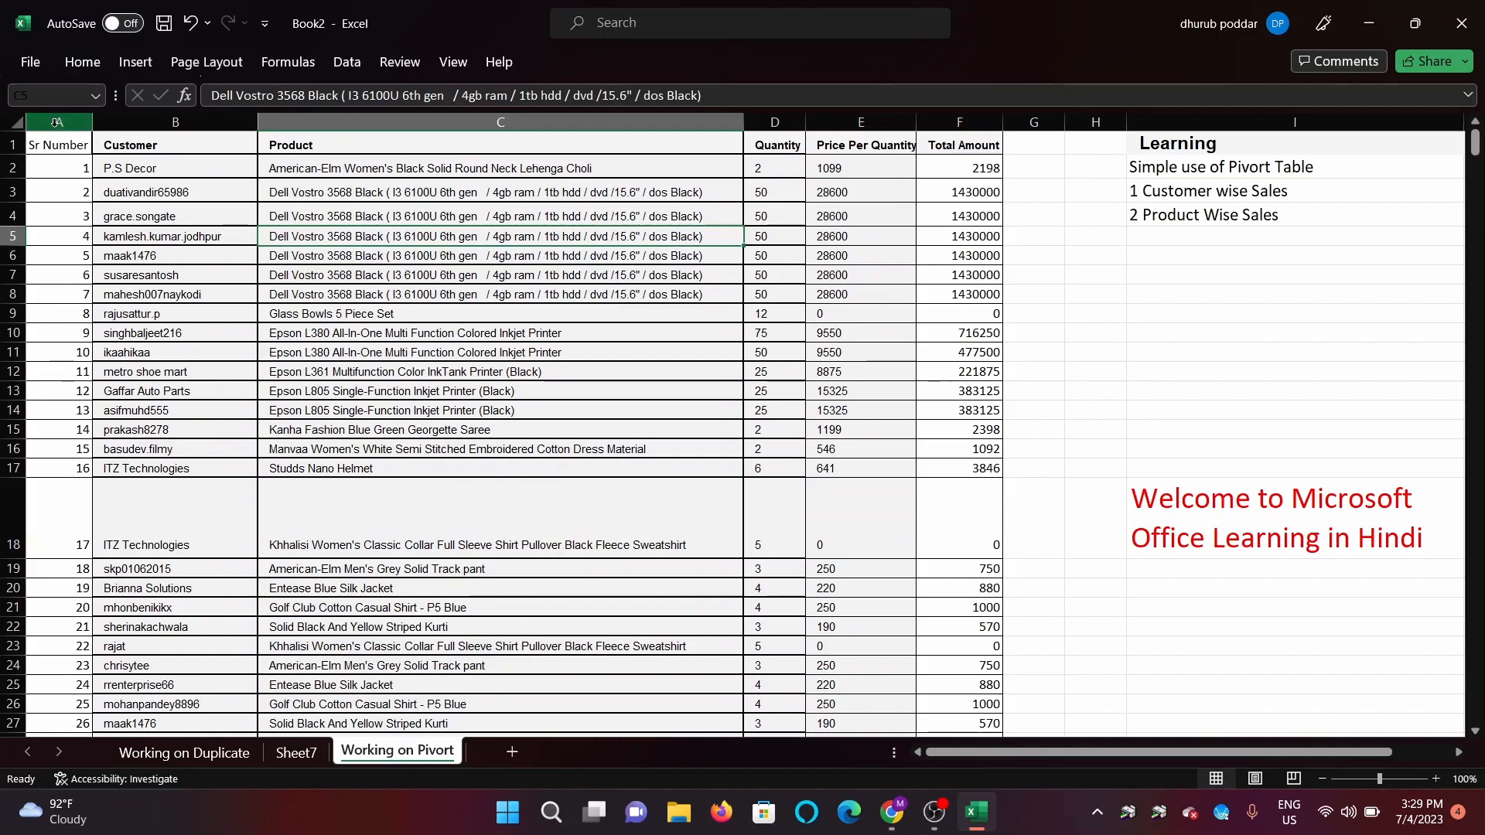
drag(55, 123, 927, 157)
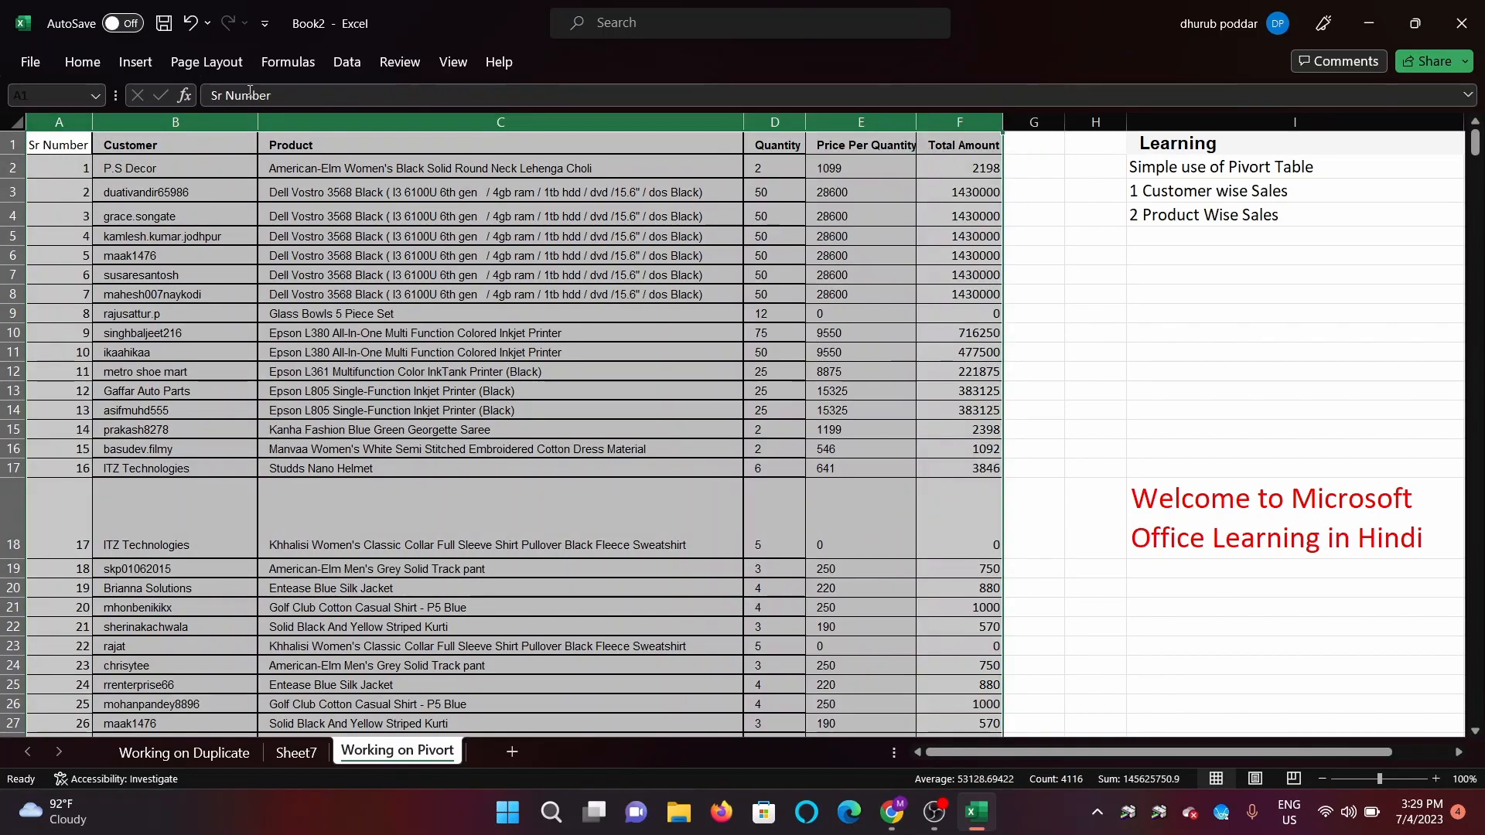
click(135, 62)
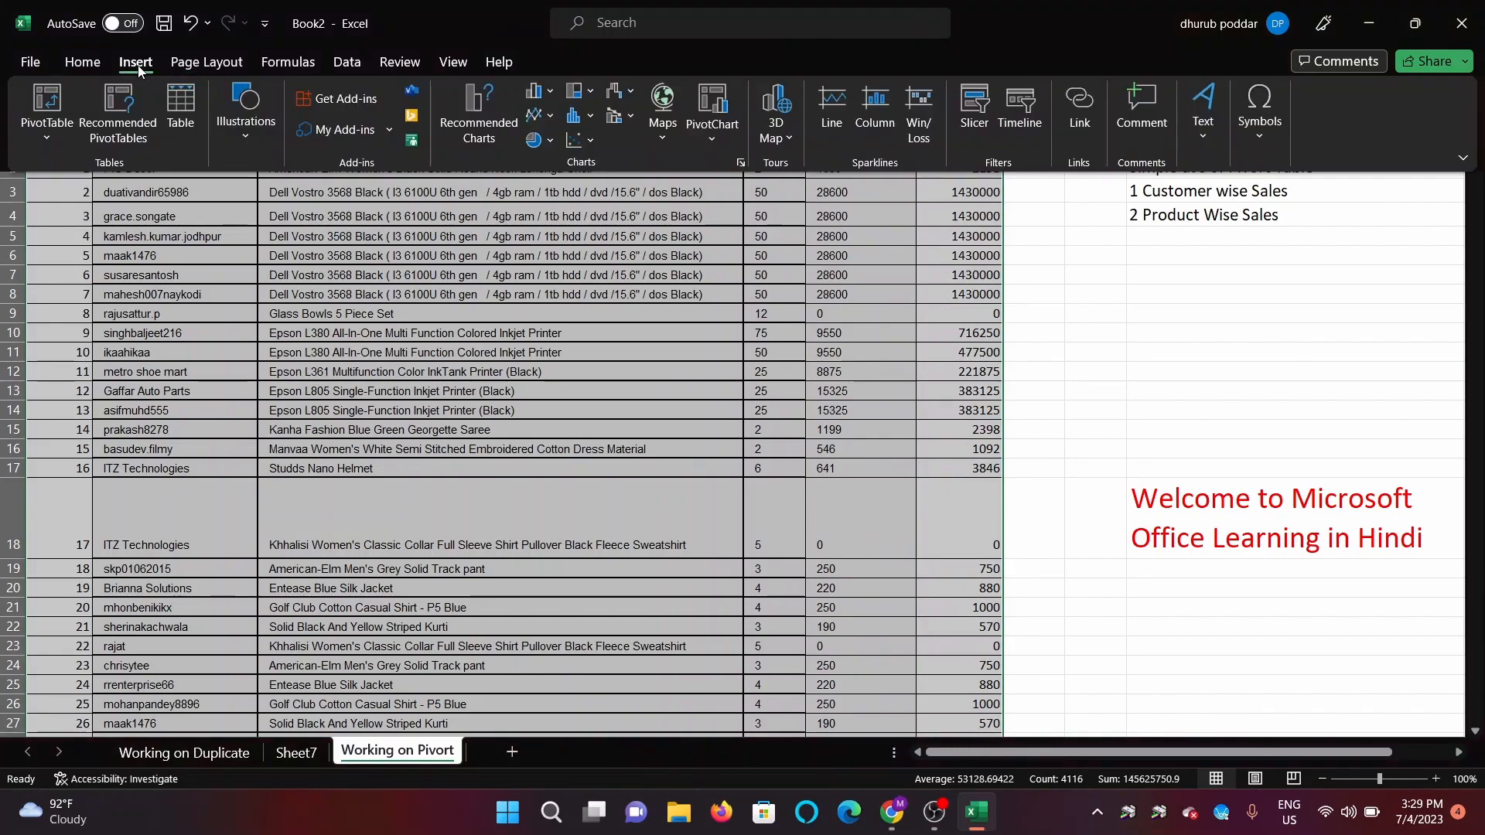
click(49, 104)
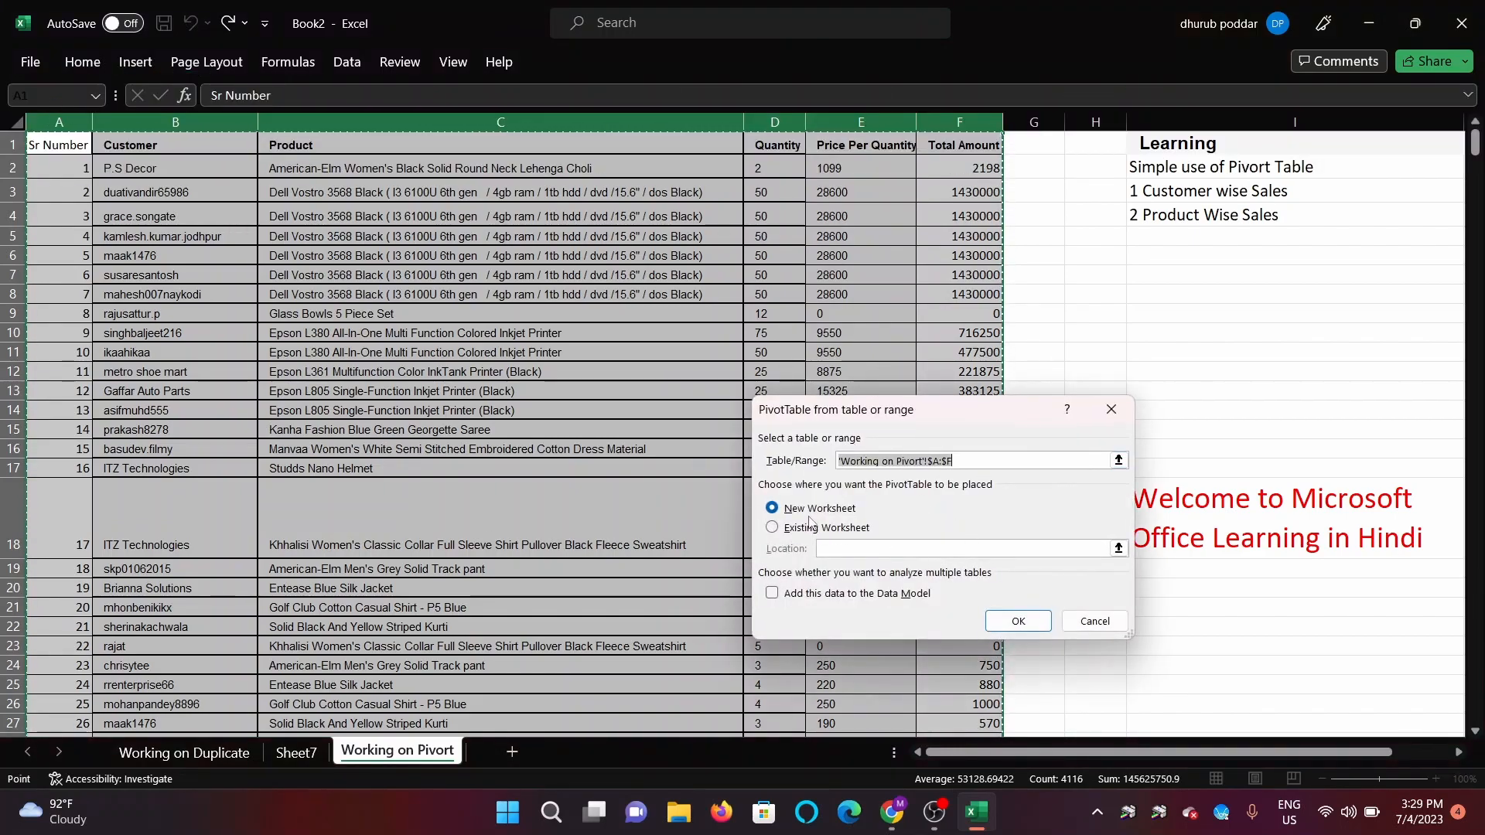
click(1009, 625)
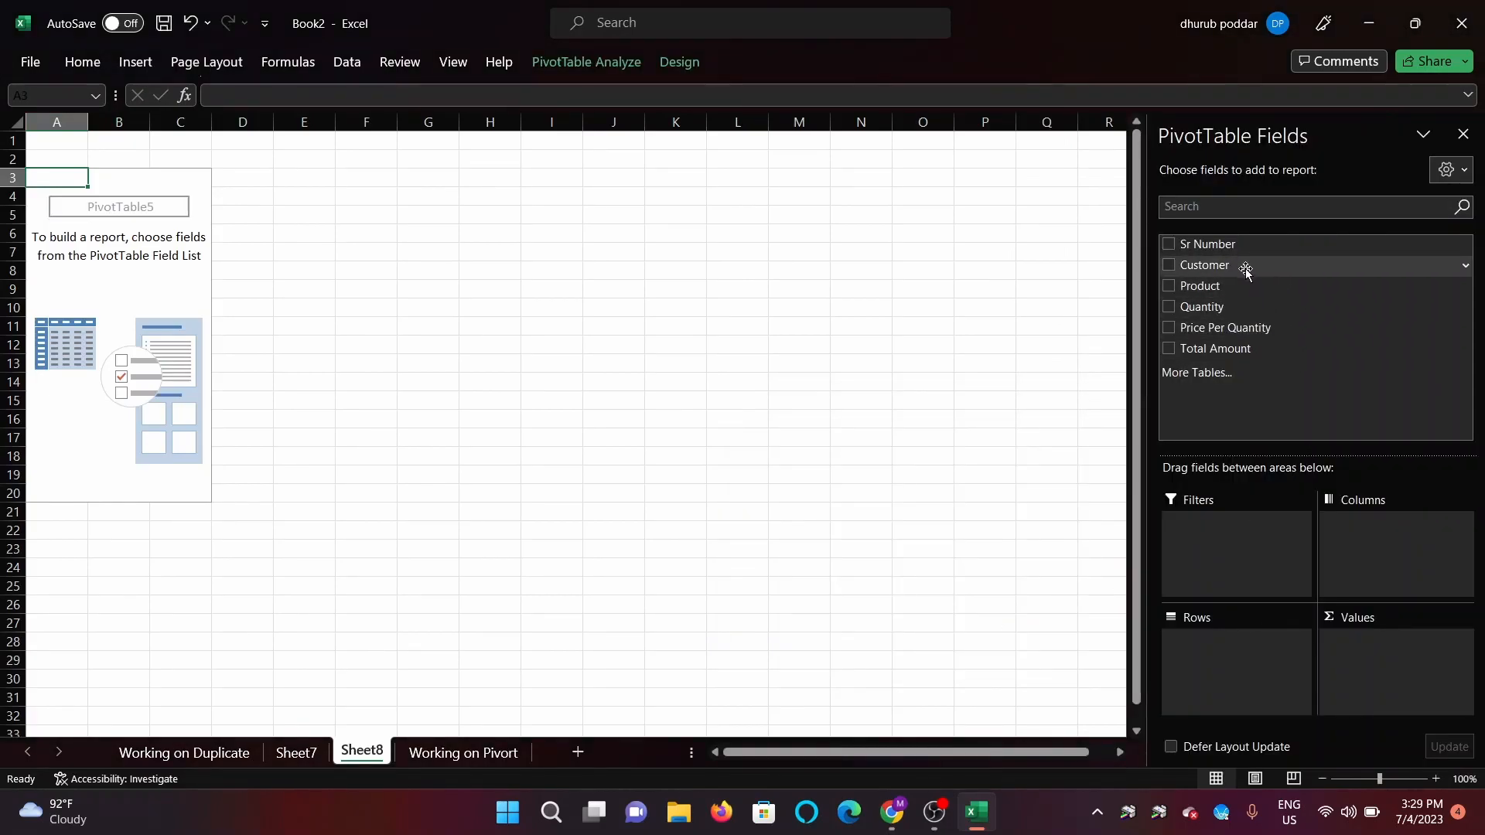
drag(1226, 286, 1237, 664)
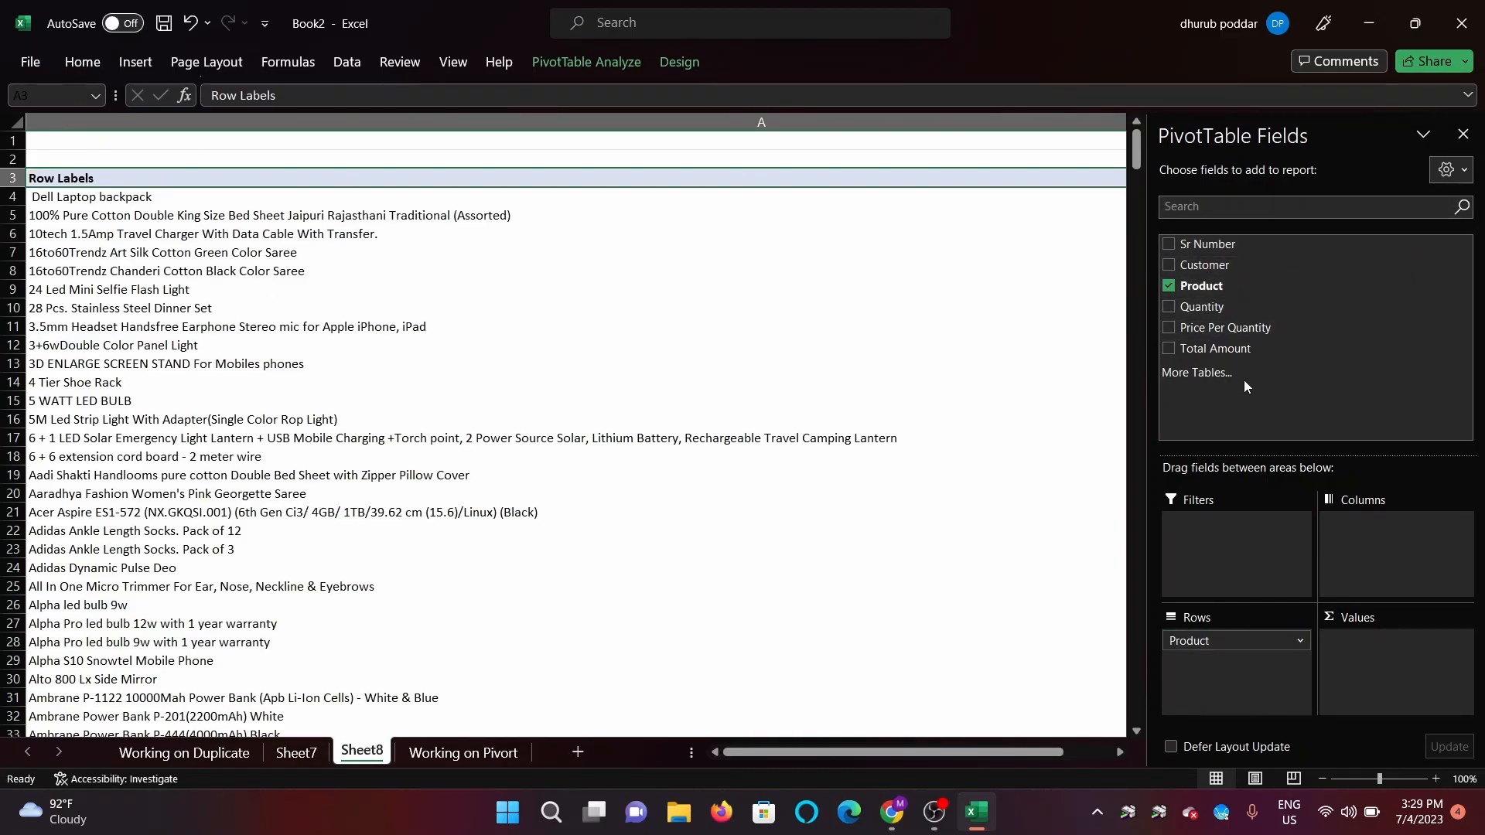
drag(1222, 348, 1373, 661)
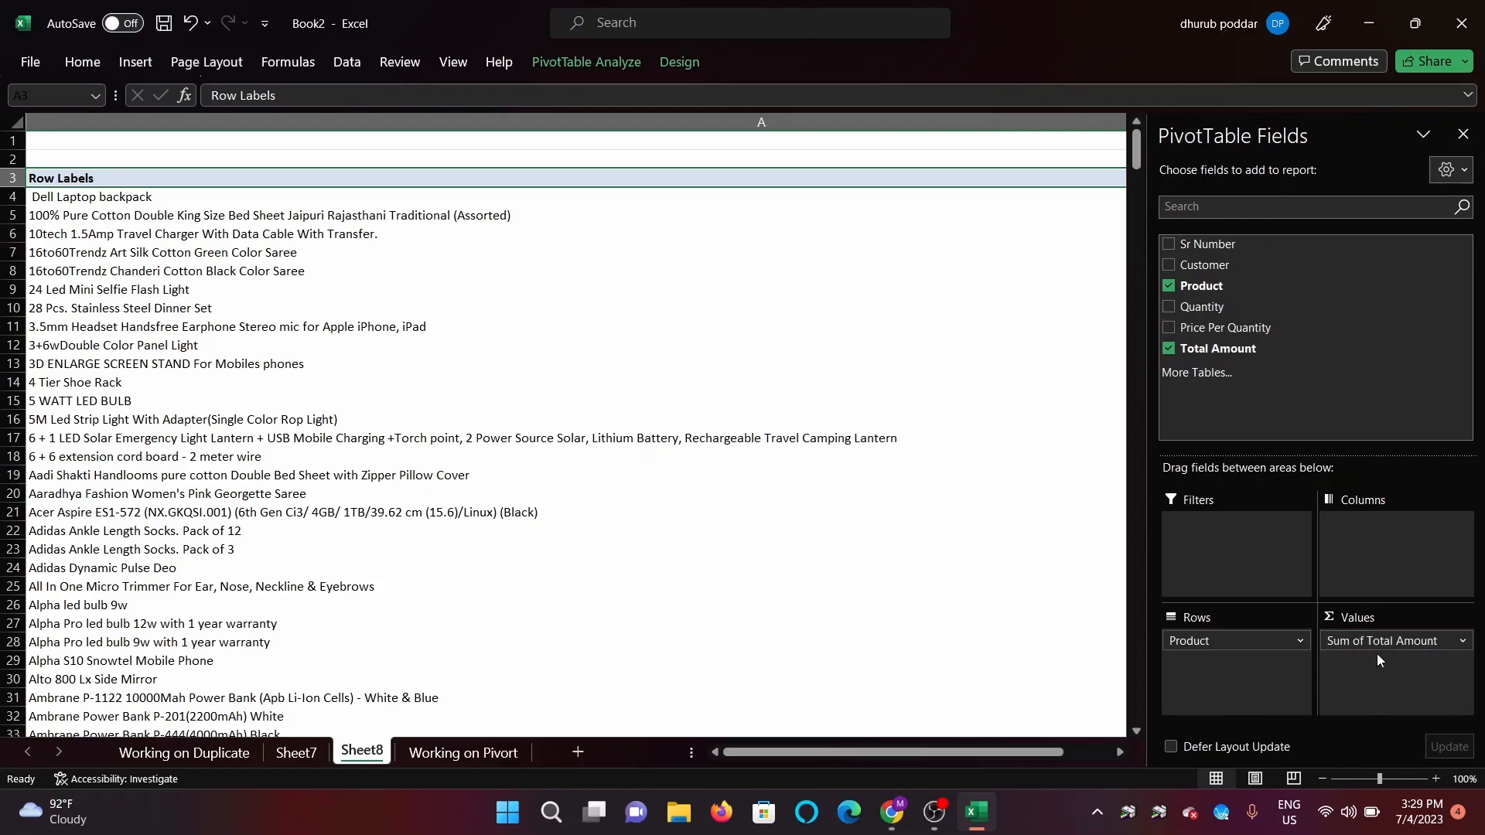
Step: Set the width of the product PivotTable's column A to 30
click(940, 123)
right_click(940, 124)
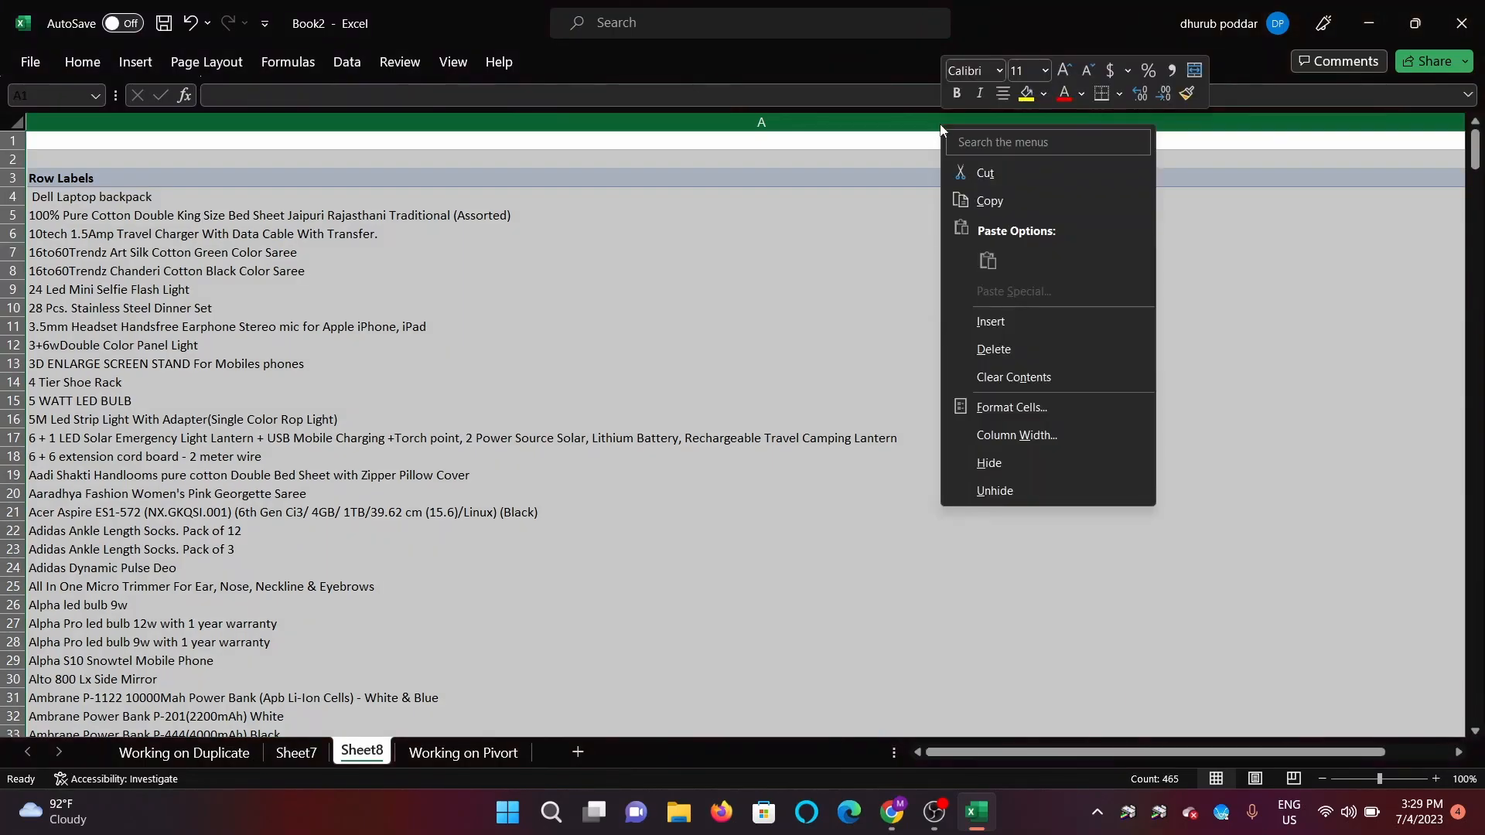
click(1016, 436)
key(BackSpace)
text(30)
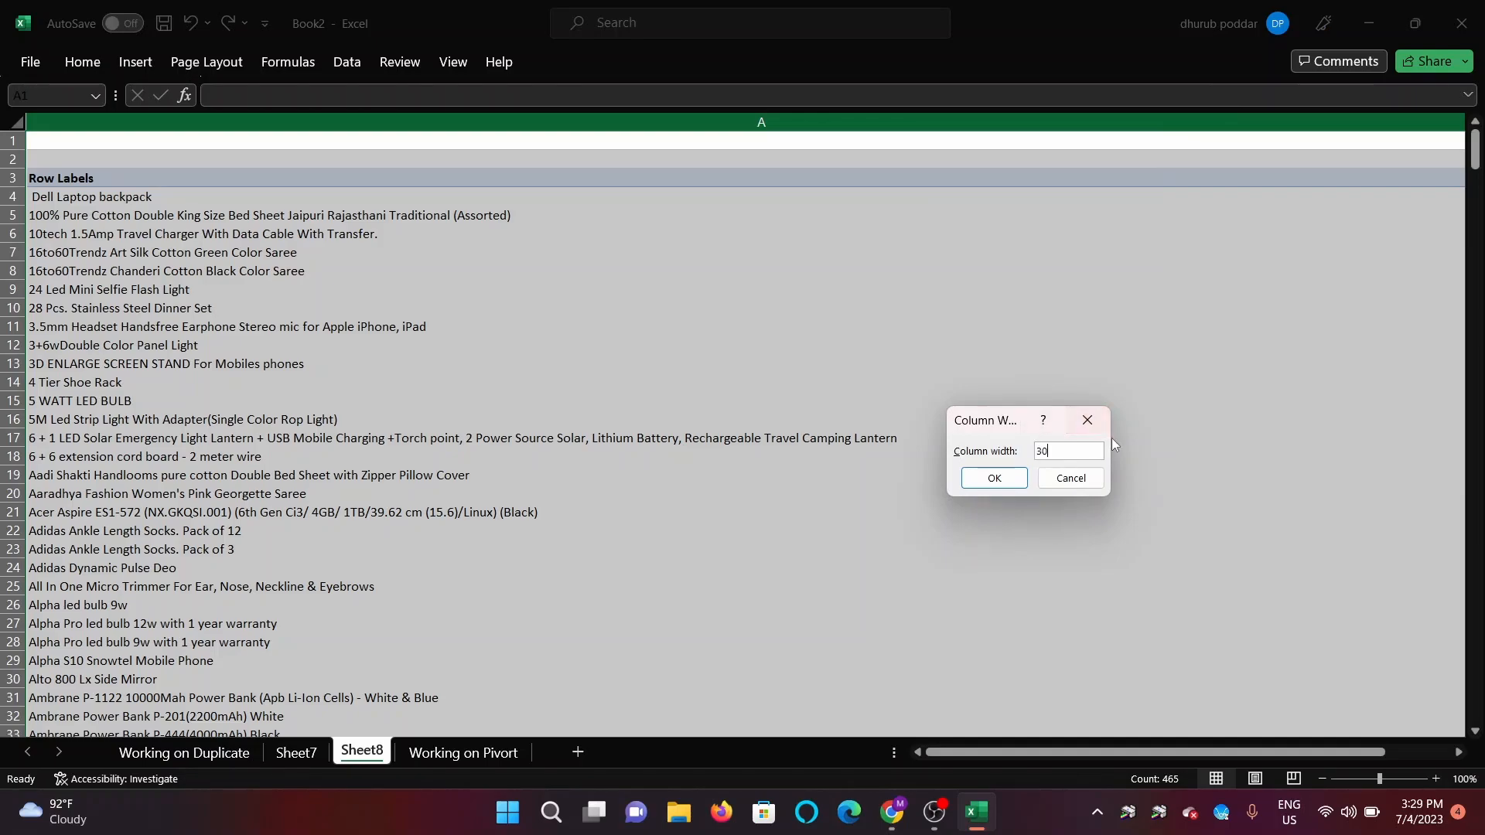
click(996, 479)
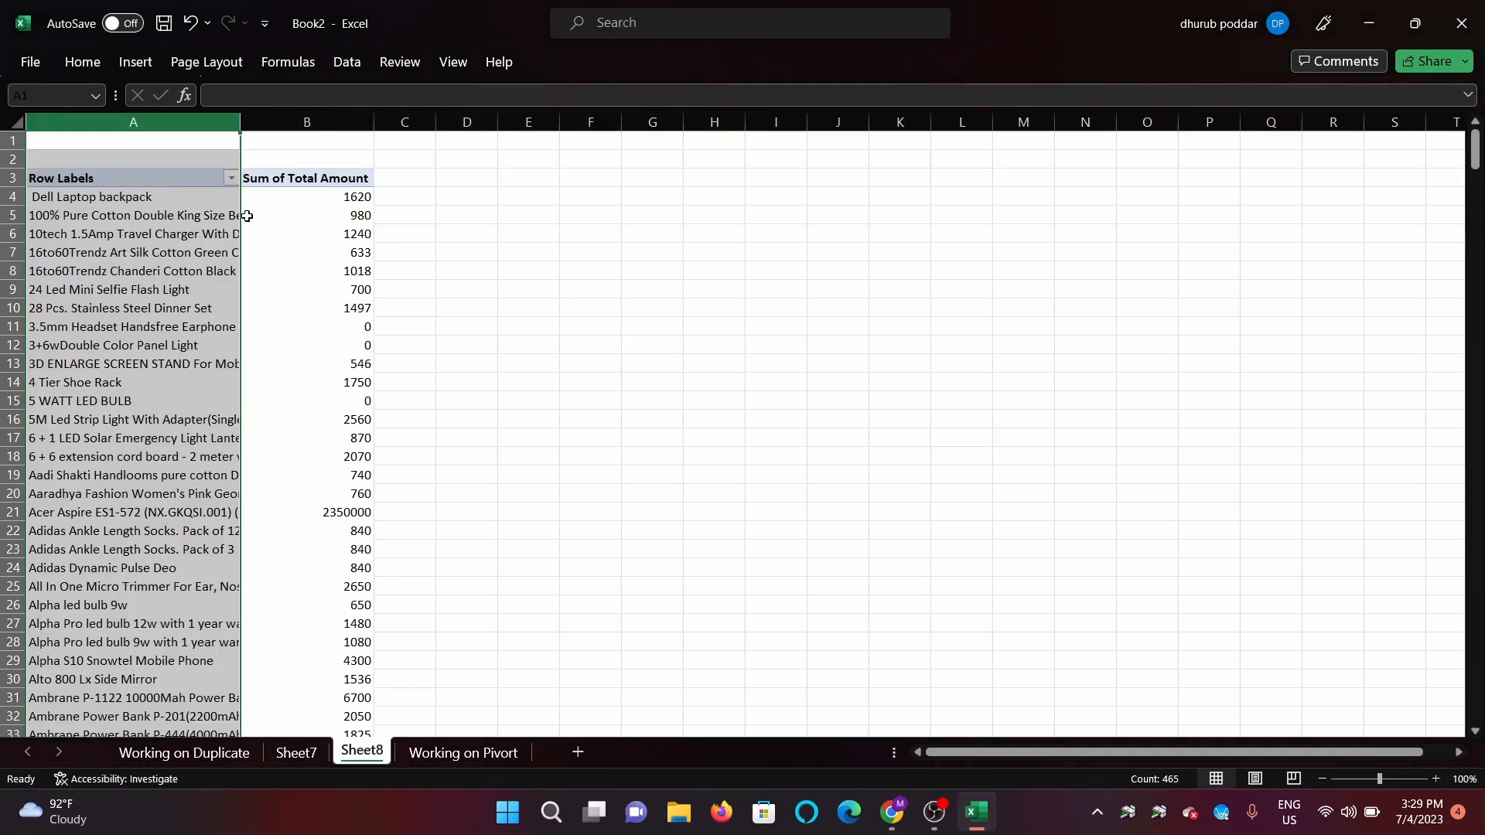
Step: Copy the whole product PivotTable, from the Row Labels header to the Grand Total row, and go to cell D3
click(148, 180)
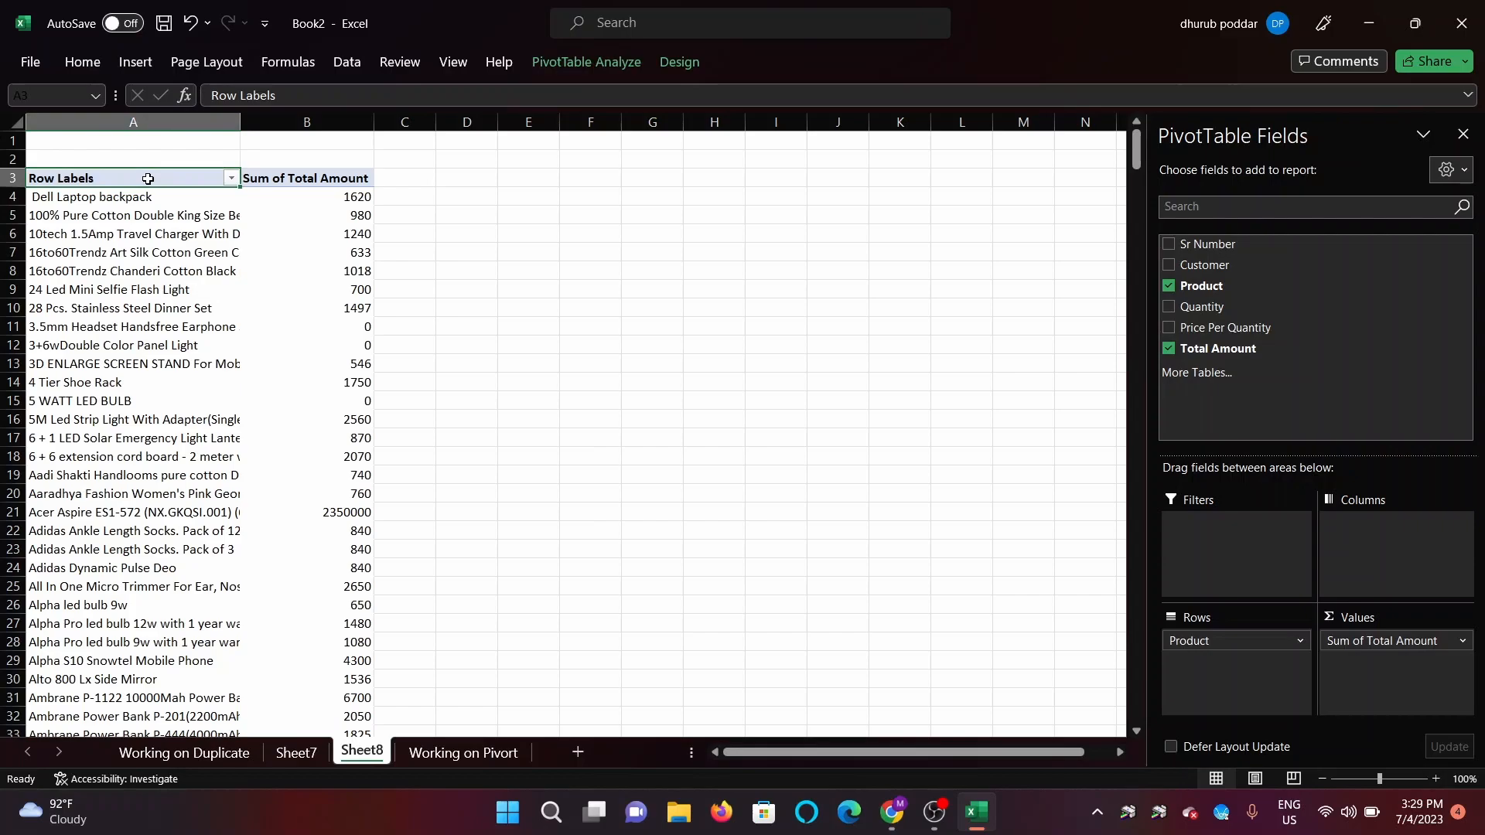
key(shift+Right)
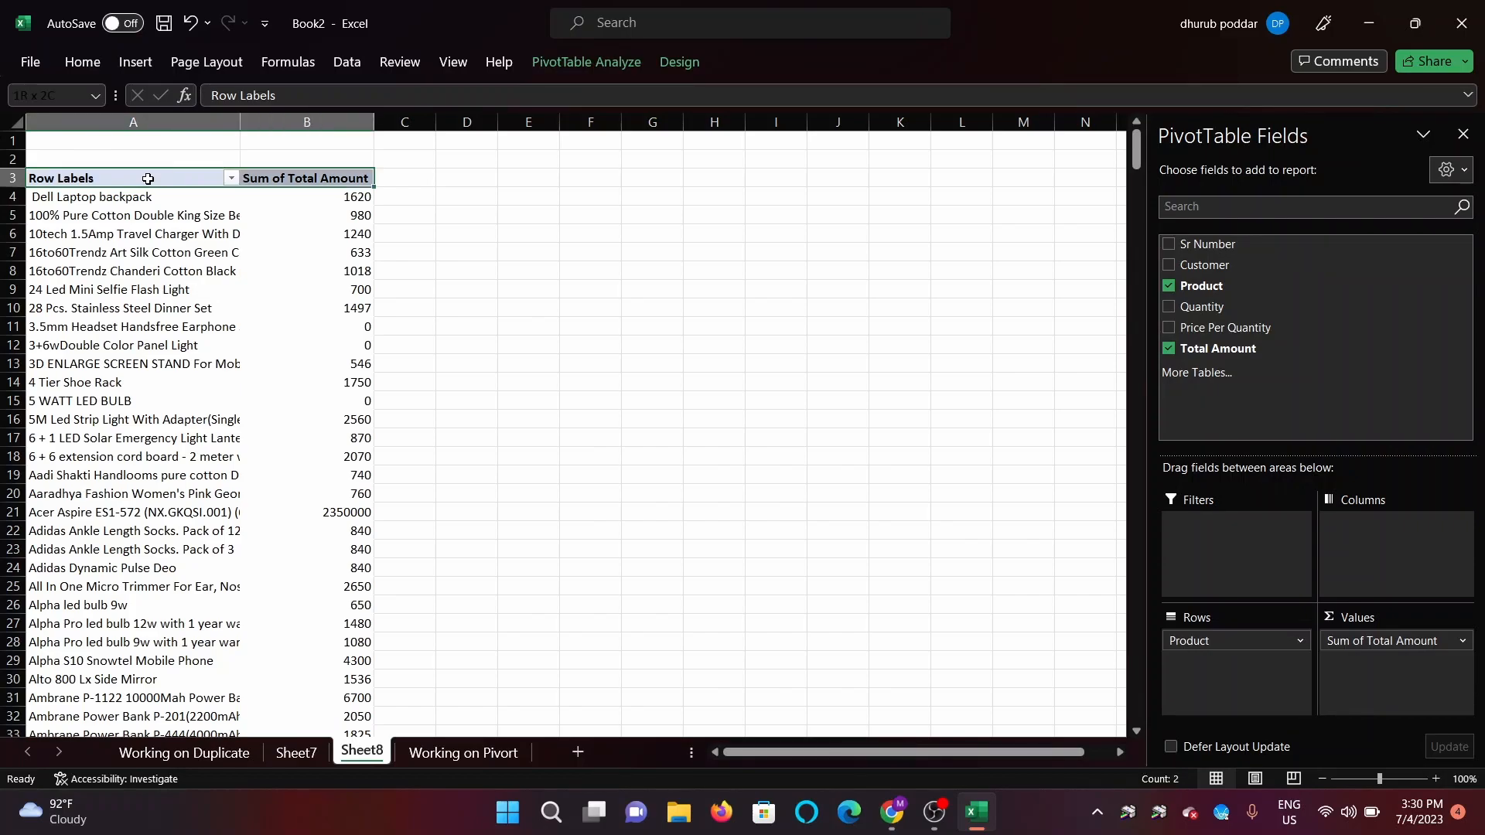
key(ctrl+shift+Down)
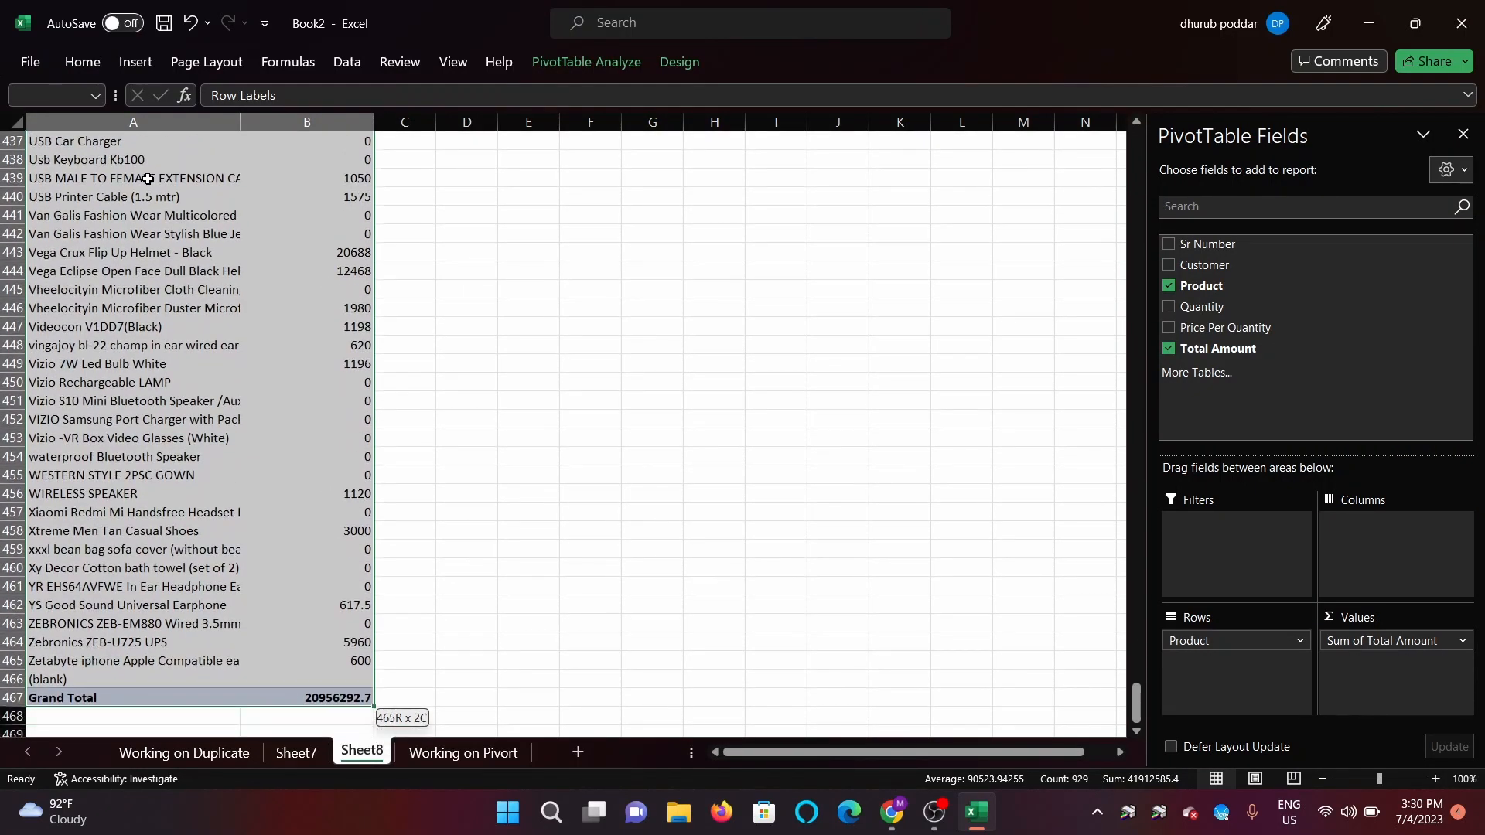
key(ctrl+c)
key(Up)
key(Right)
key(Right)
key(Right)
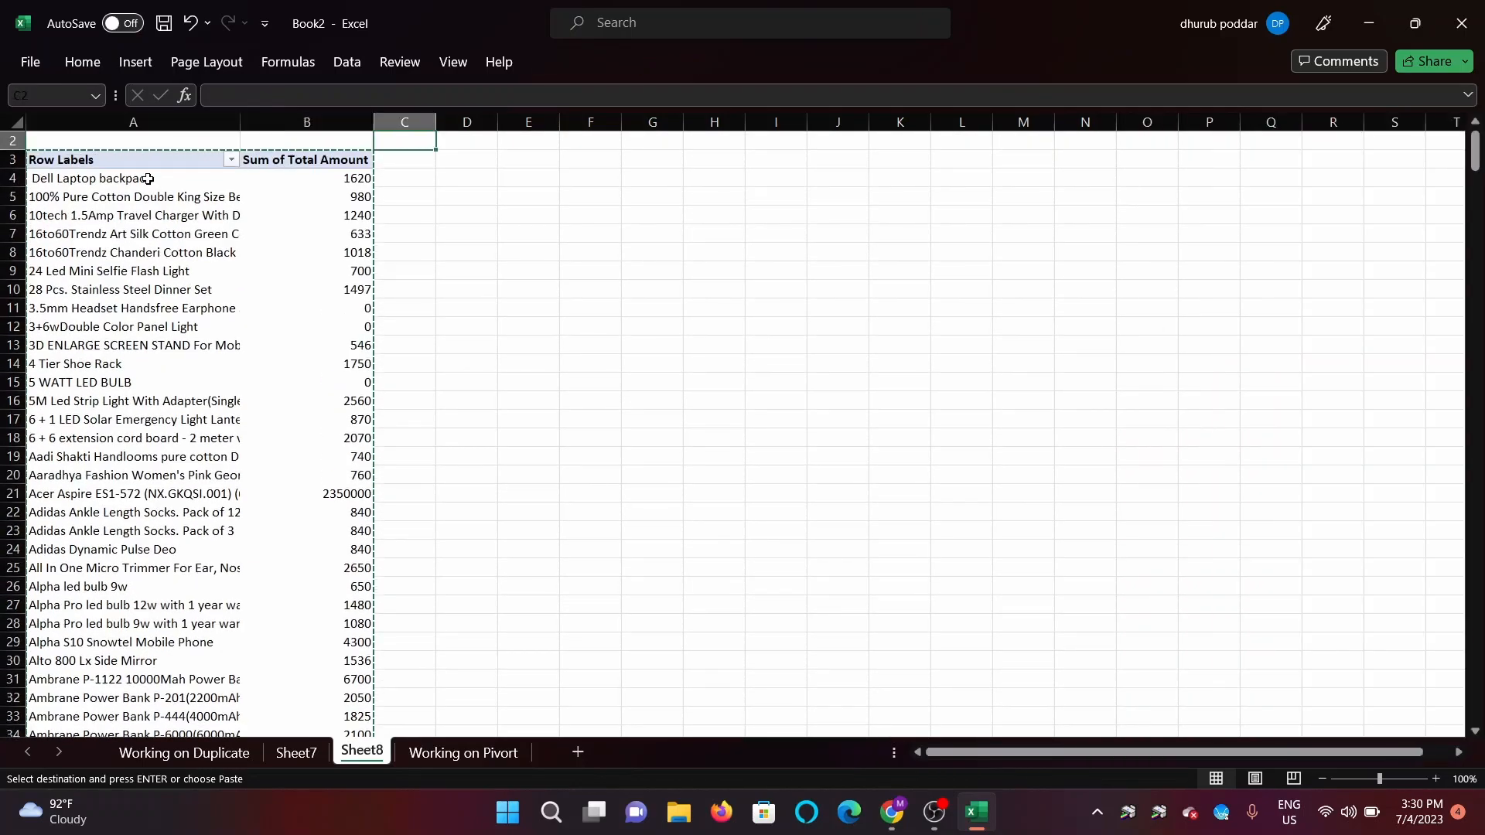
key(Down)
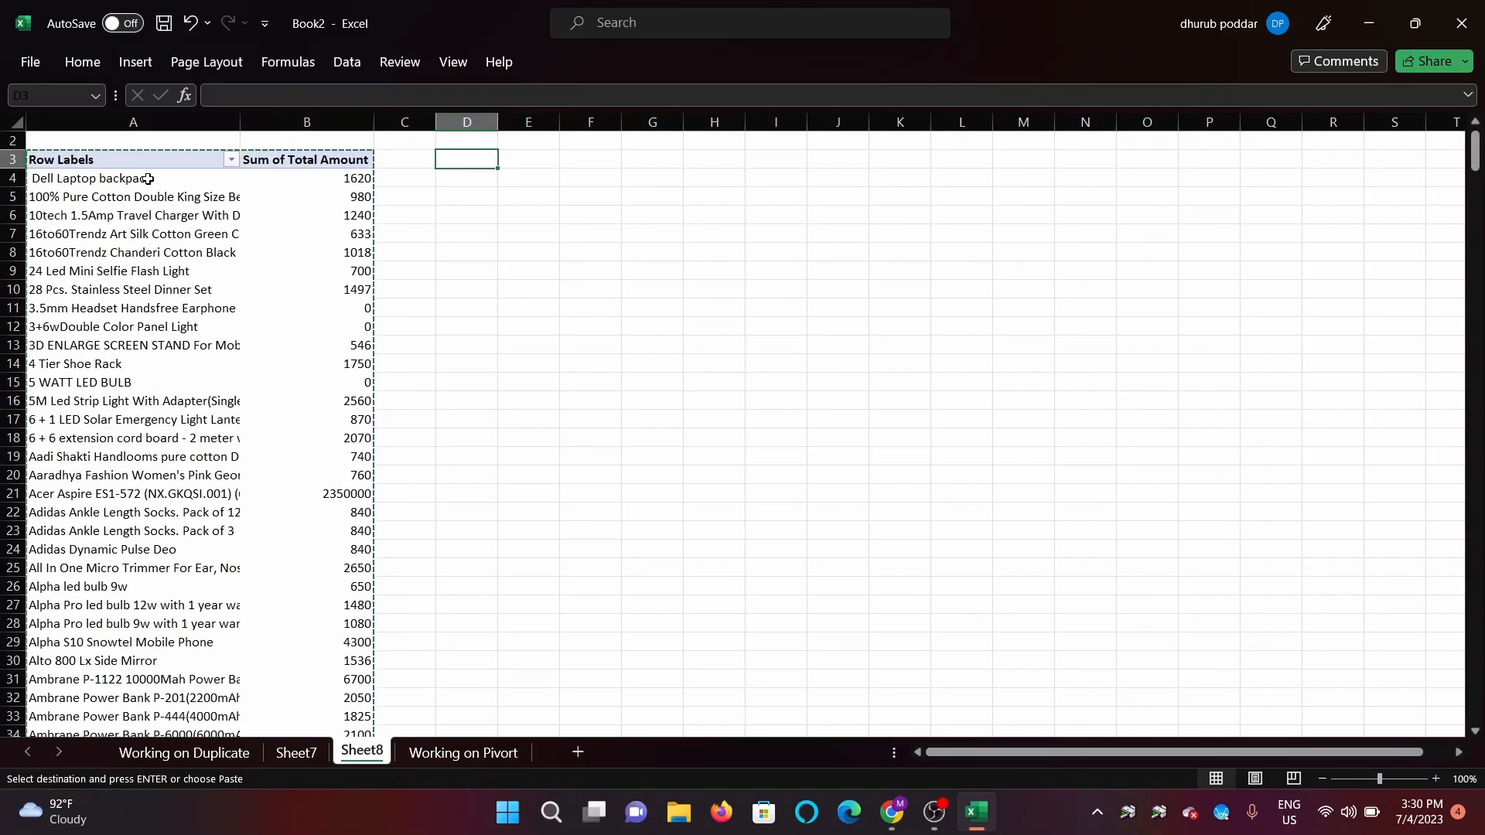
click(148, 178)
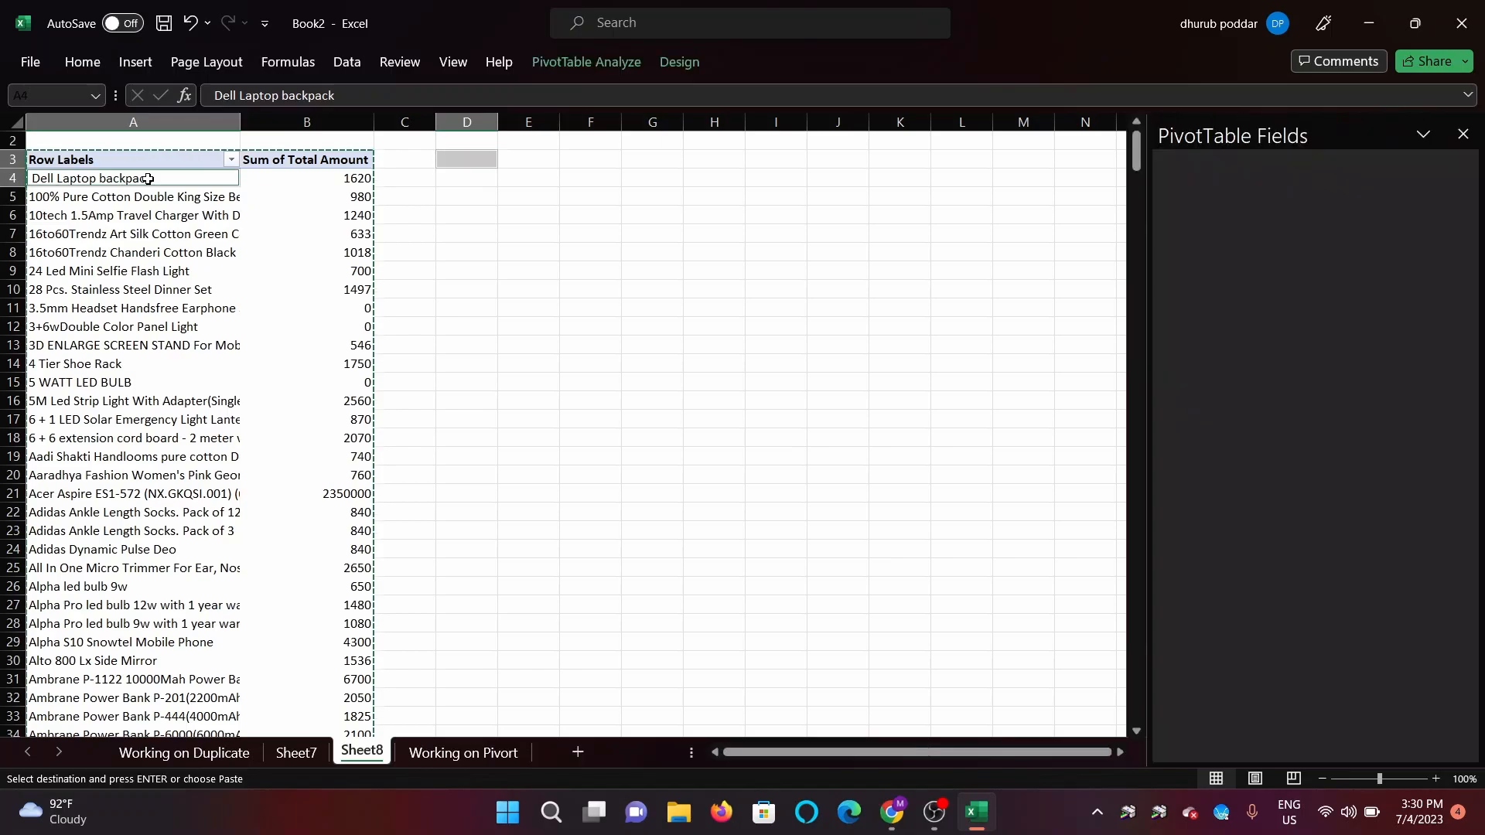
key(ctrl+alt+v)
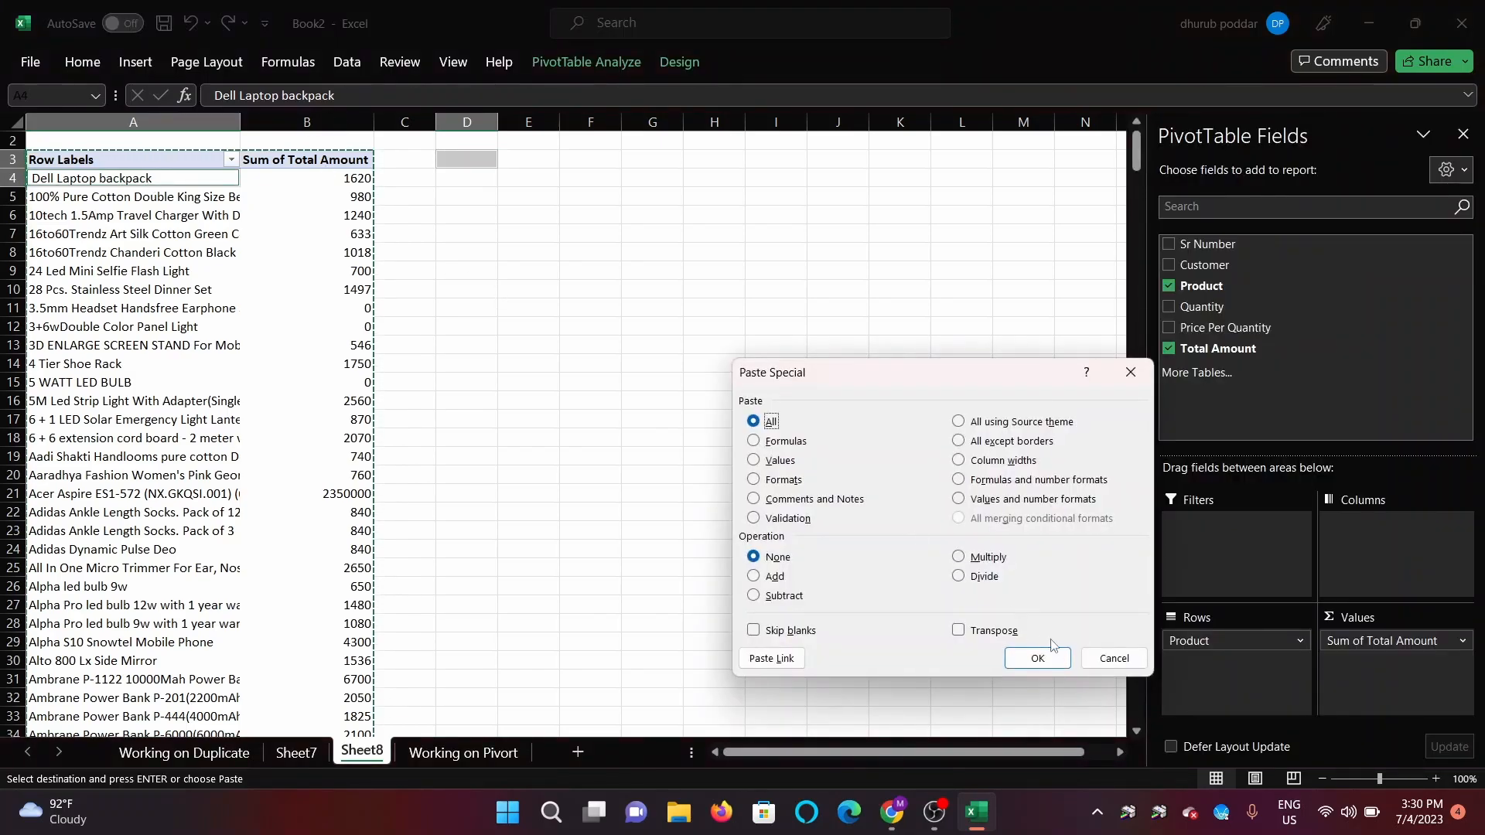
click(1112, 659)
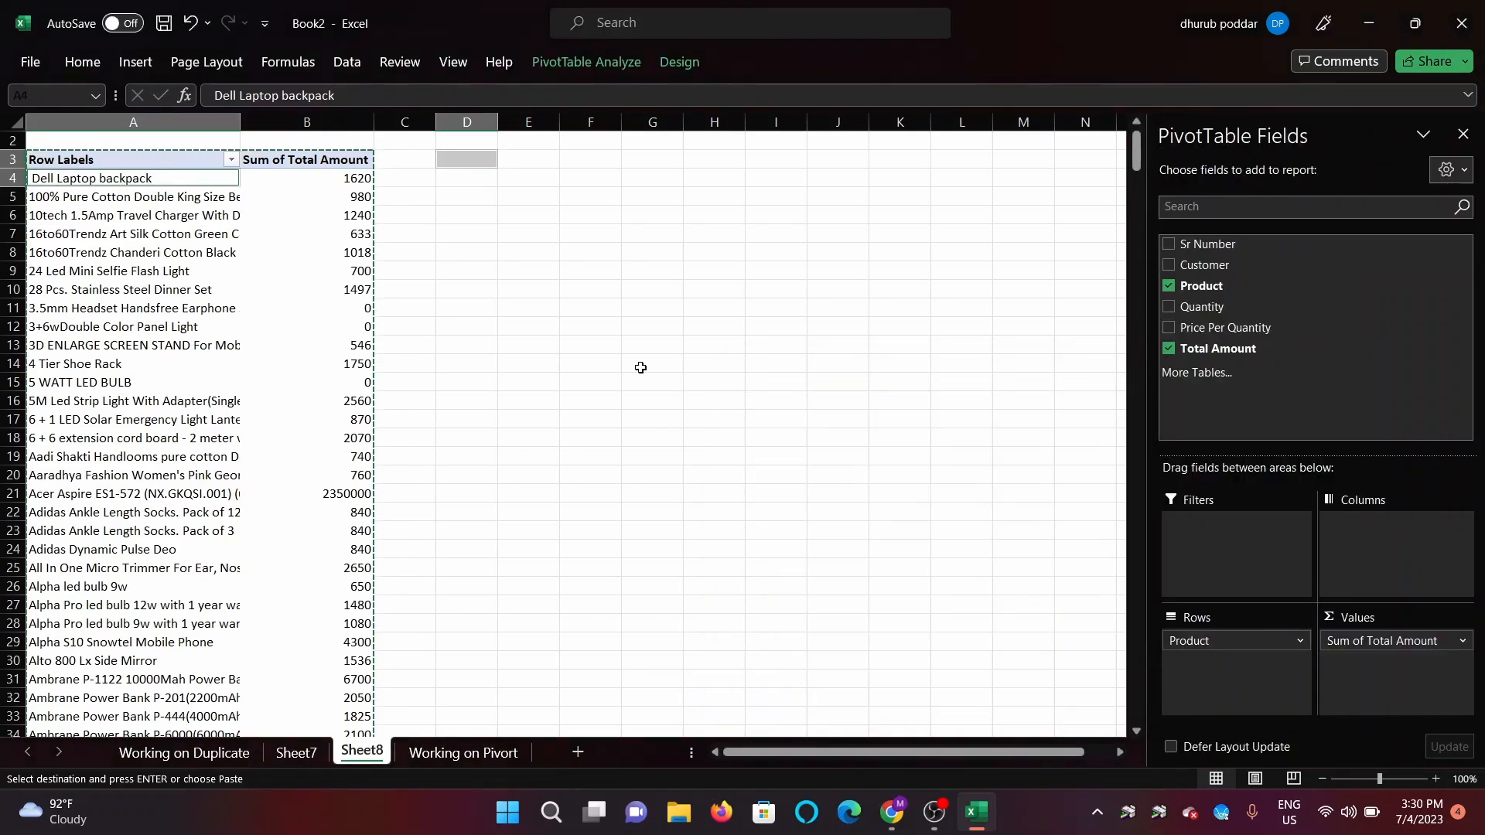
right_click(455, 159)
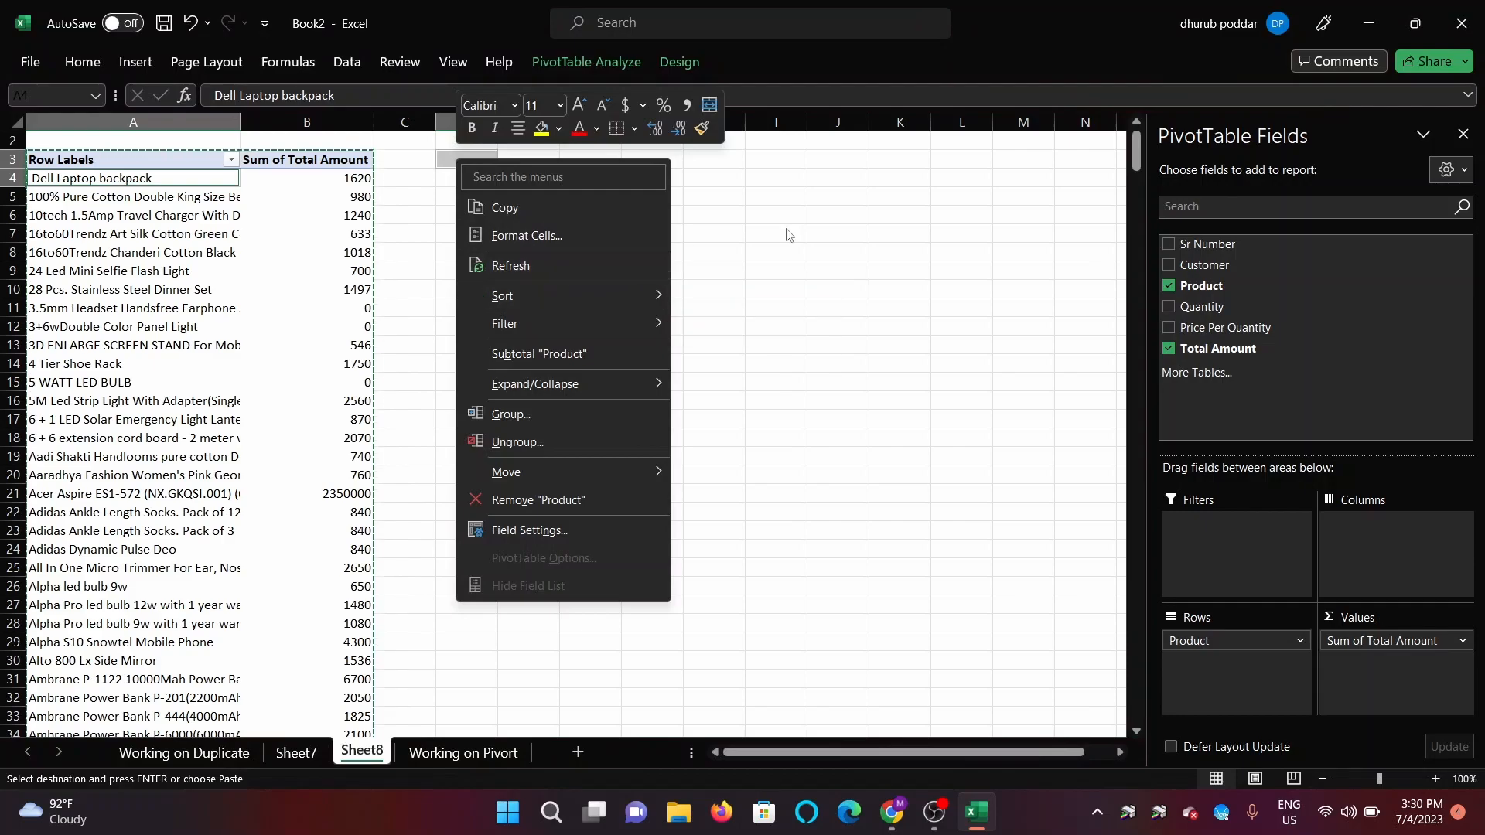
key(Escape)
Step: Reselect and copy the product PivotTable from its header row through the Grand Total row, with D3 as the paste destination
click(129, 158)
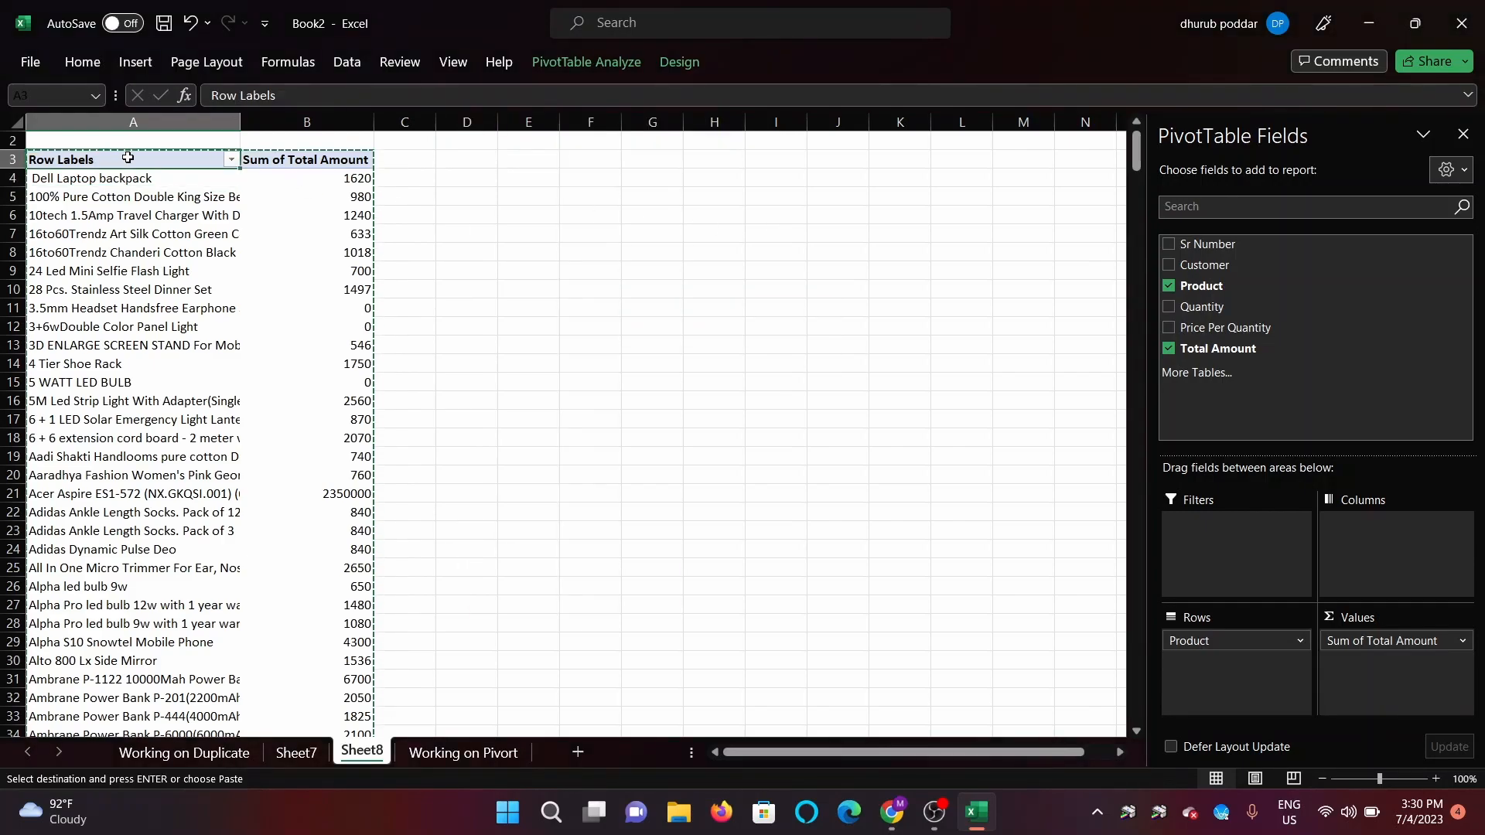
key(ctrl+shift+Right)
key(ctrl+shift+Down)
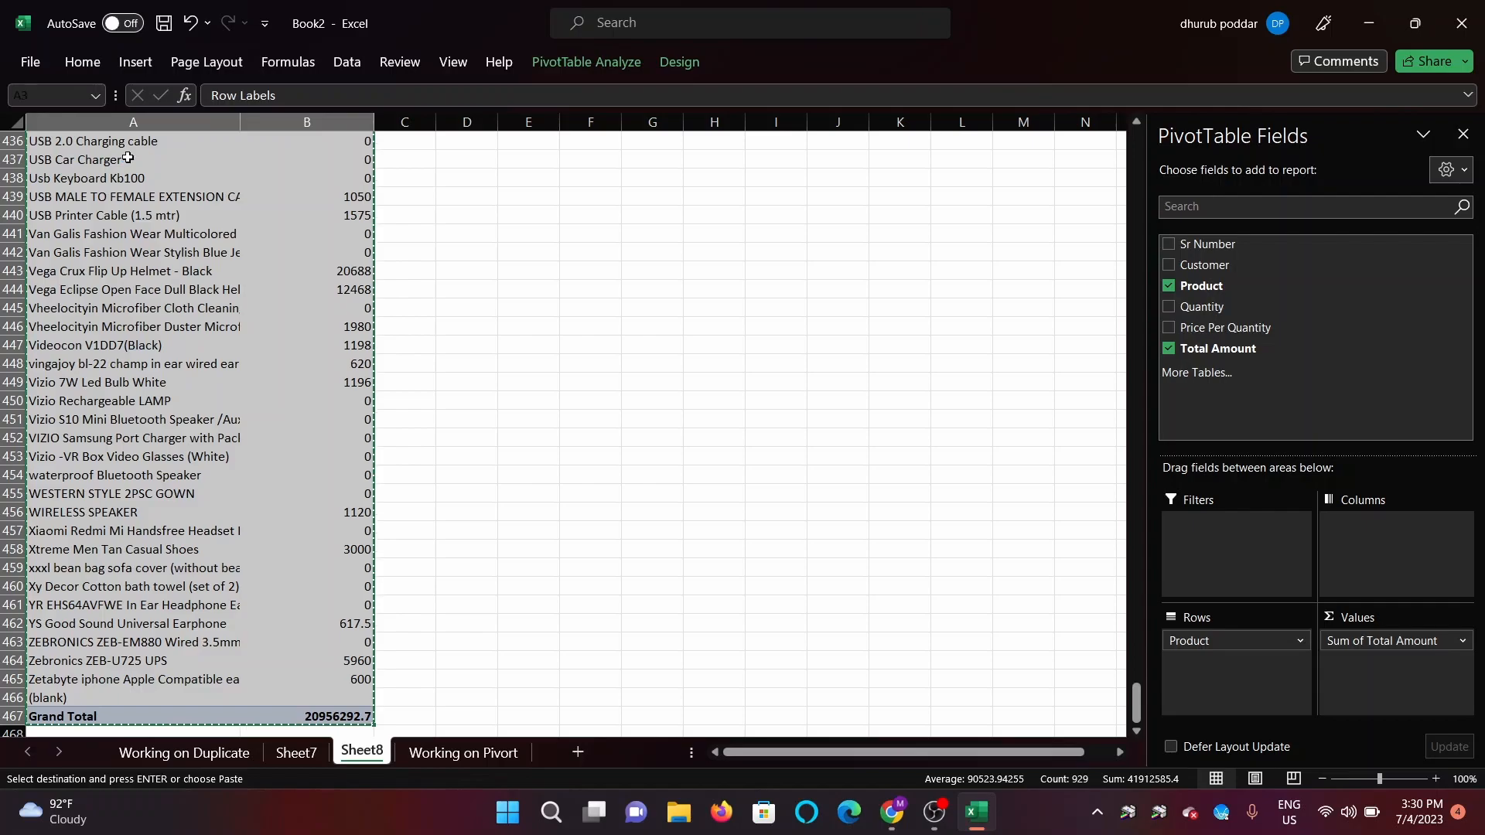
key(ctrl+Home)
key(Right)
key(Right)
key(Right)
key(Down)
key(Down)
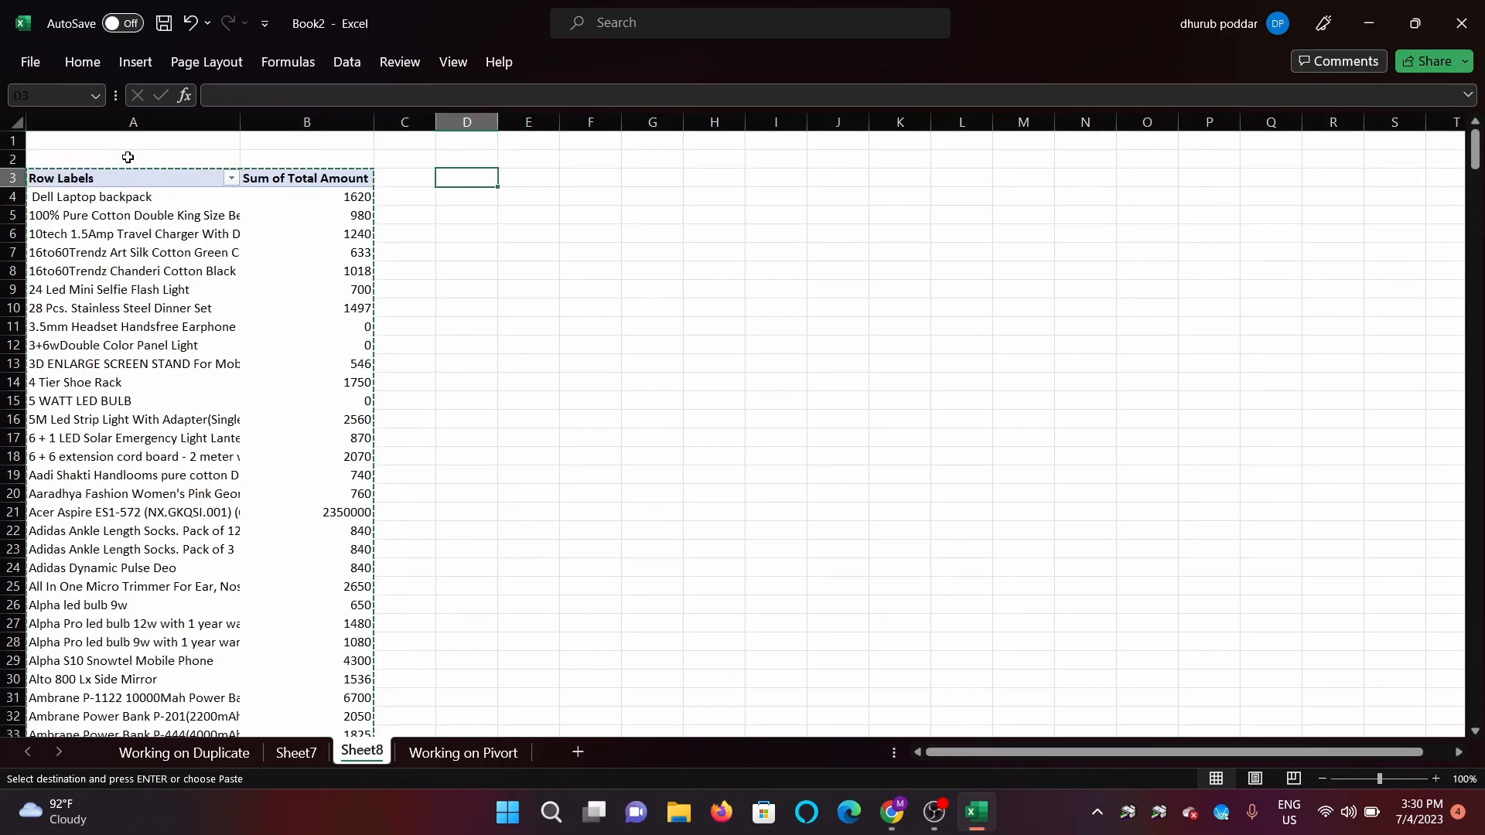
Step: Paste the copied product summary at D3 as values only and delete the original PivotTable's columns A and B
right_click(444, 179)
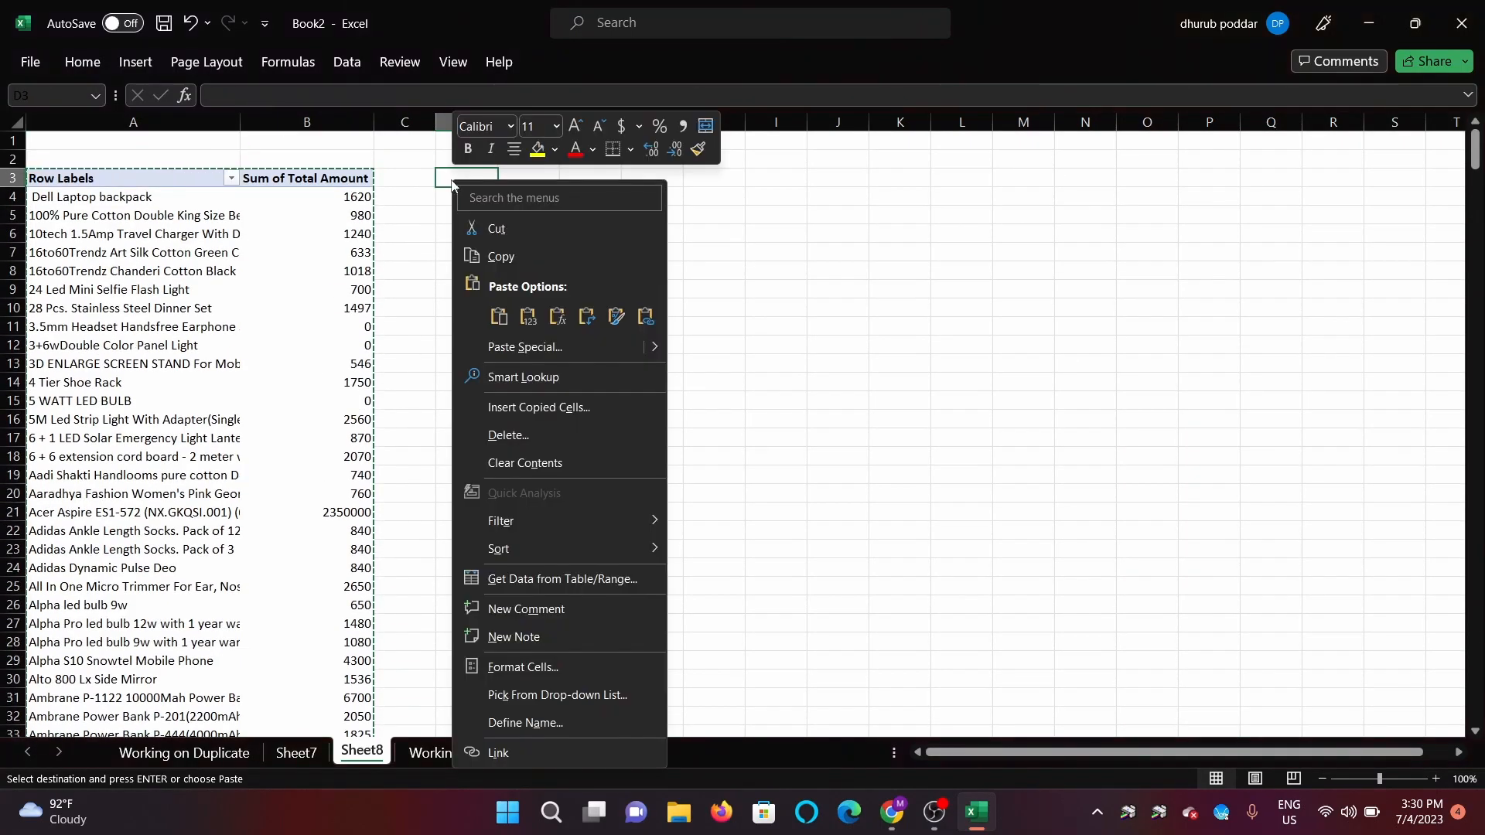
click(525, 347)
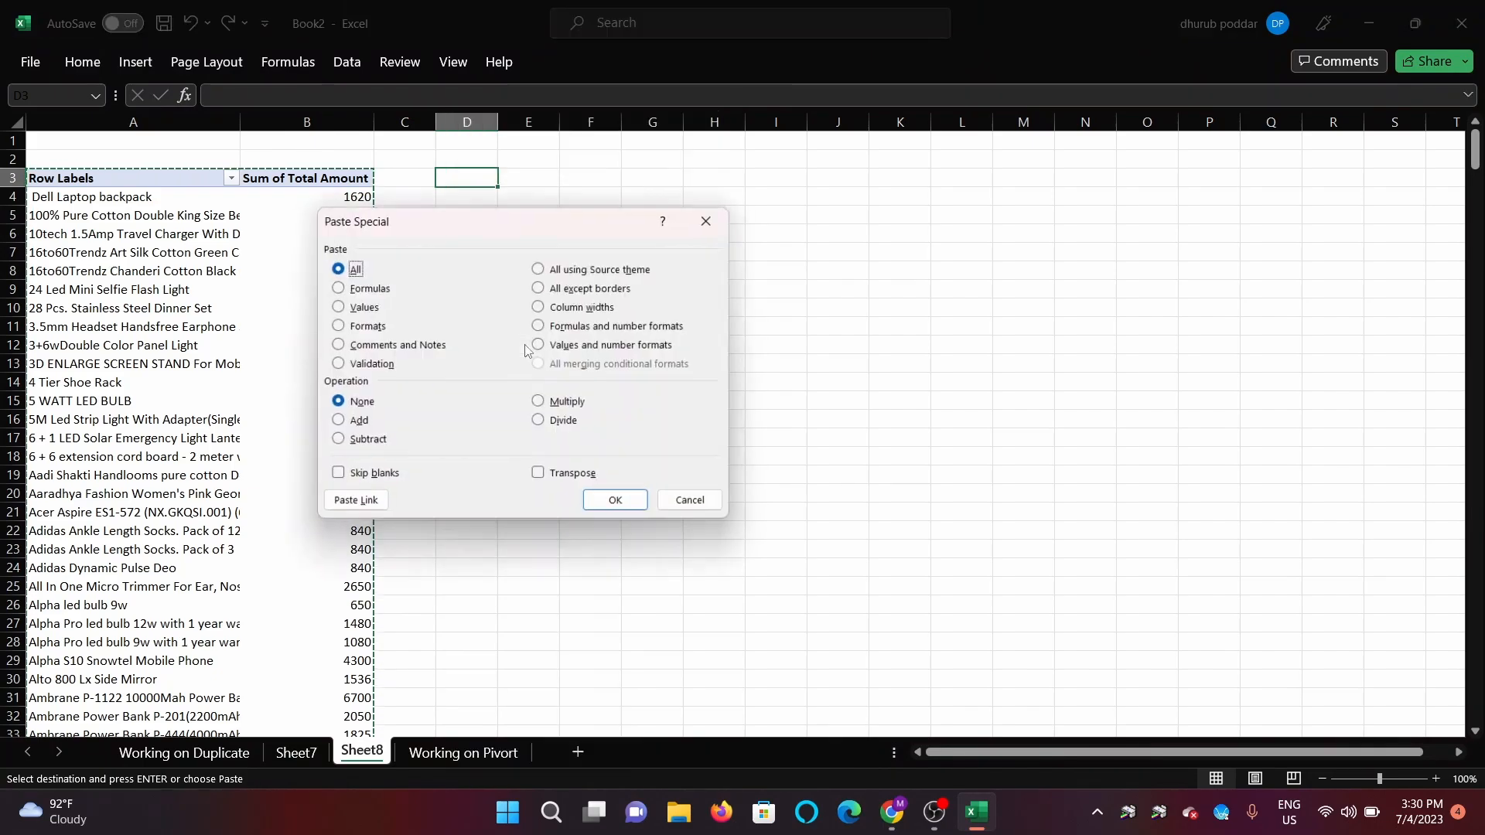
click(358, 307)
click(630, 504)
drag(307, 121, 133, 121)
key(Escape)
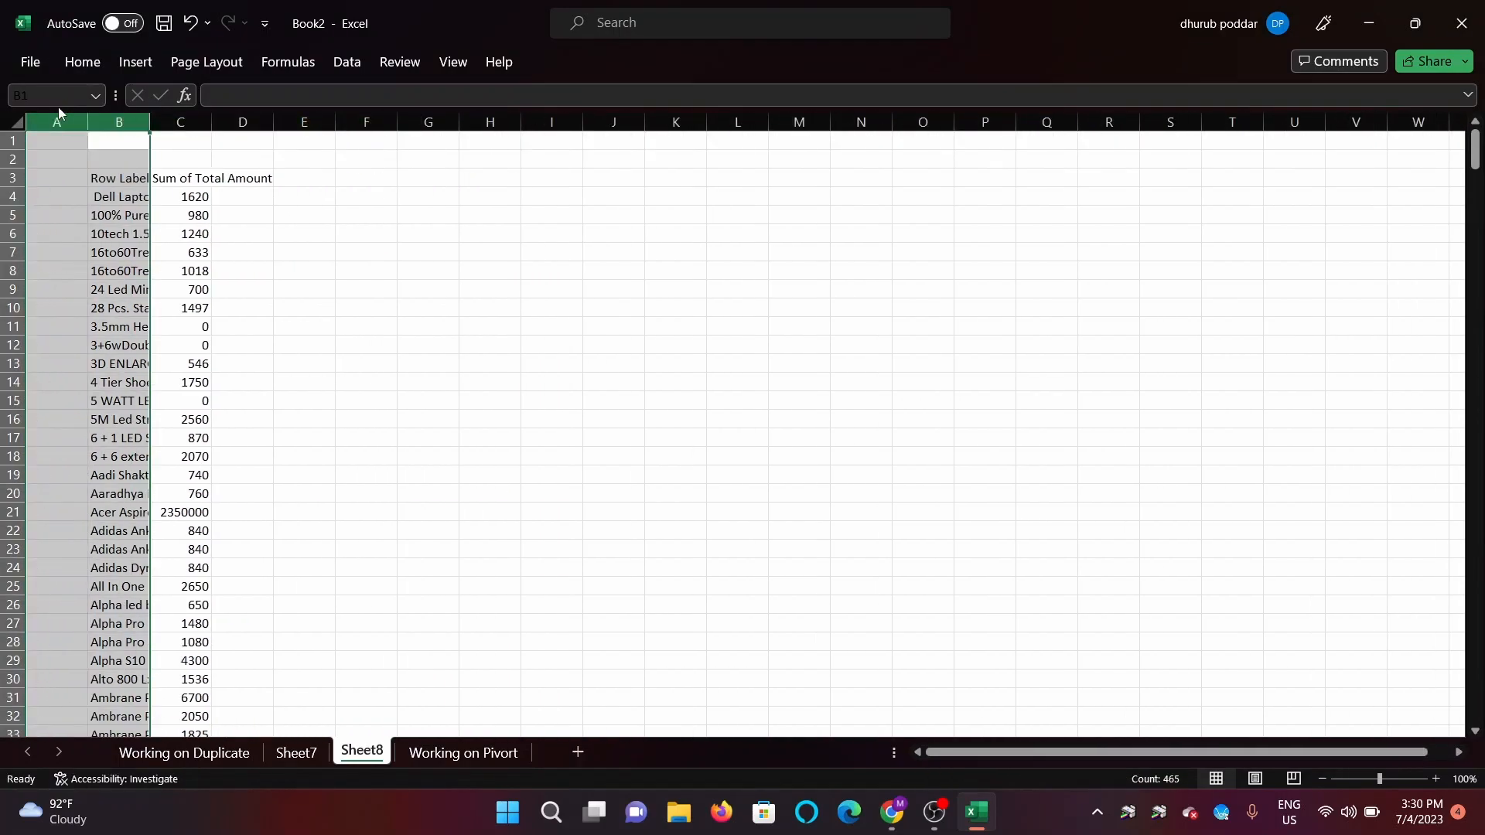
Step: Add filters to the product summary's header cells B3:C3 and sort Sum of Total Amount from largest to smallest
click(117, 180)
drag(118, 180, 179, 179)
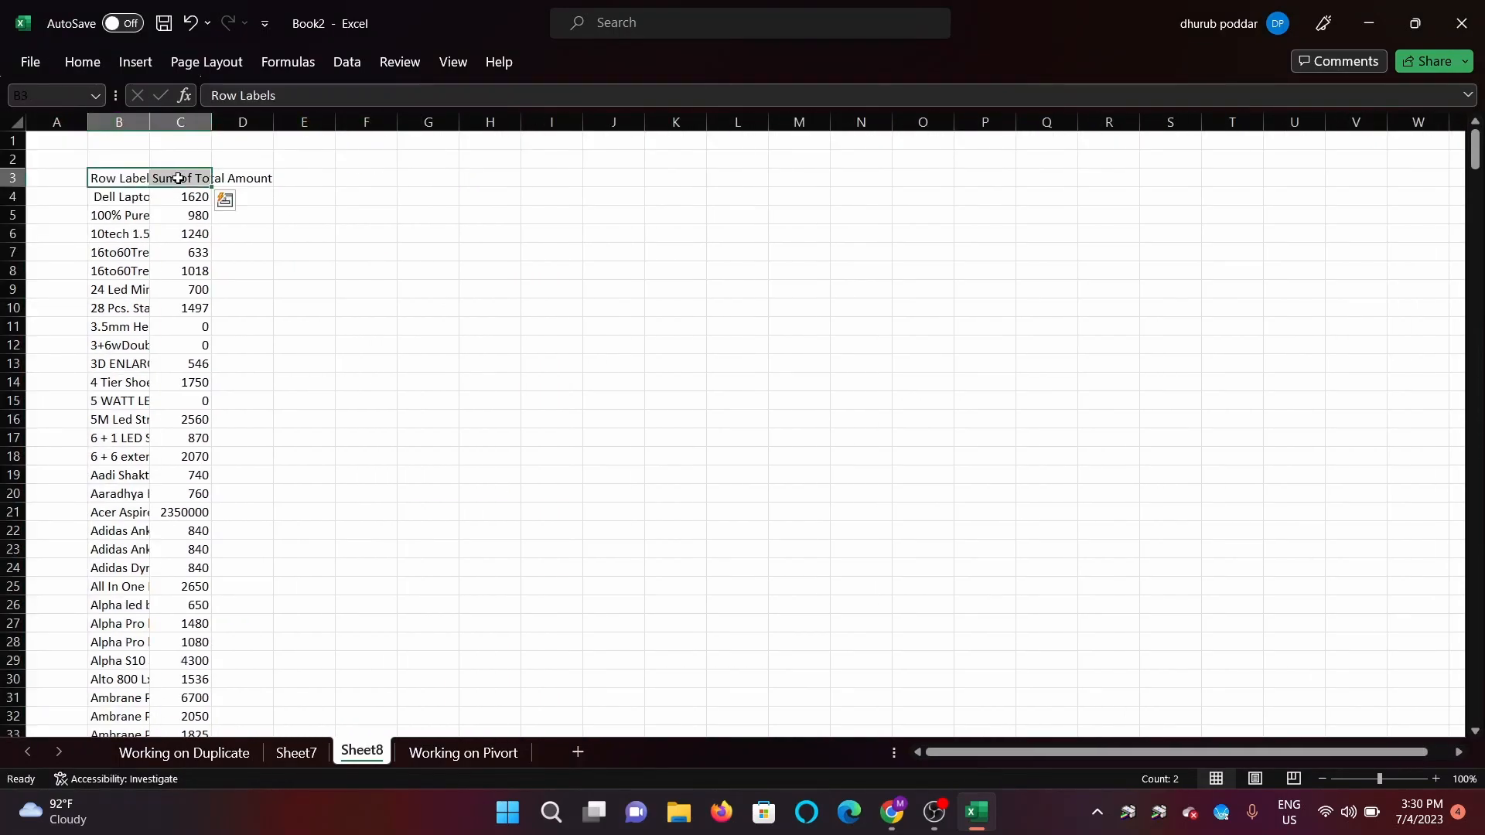
click(347, 66)
click(644, 124)
click(342, 395)
click(203, 178)
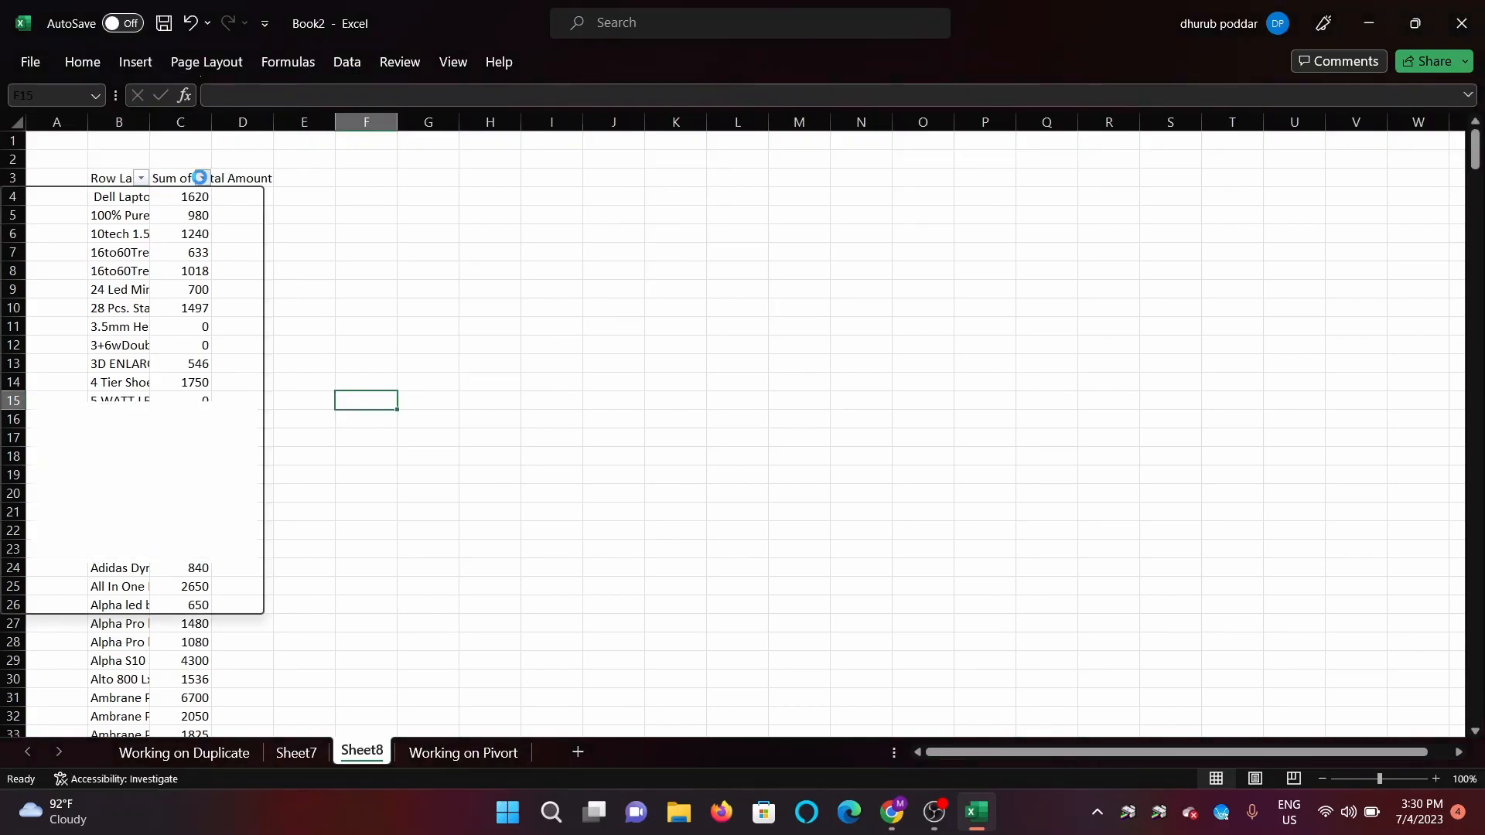
click(118, 228)
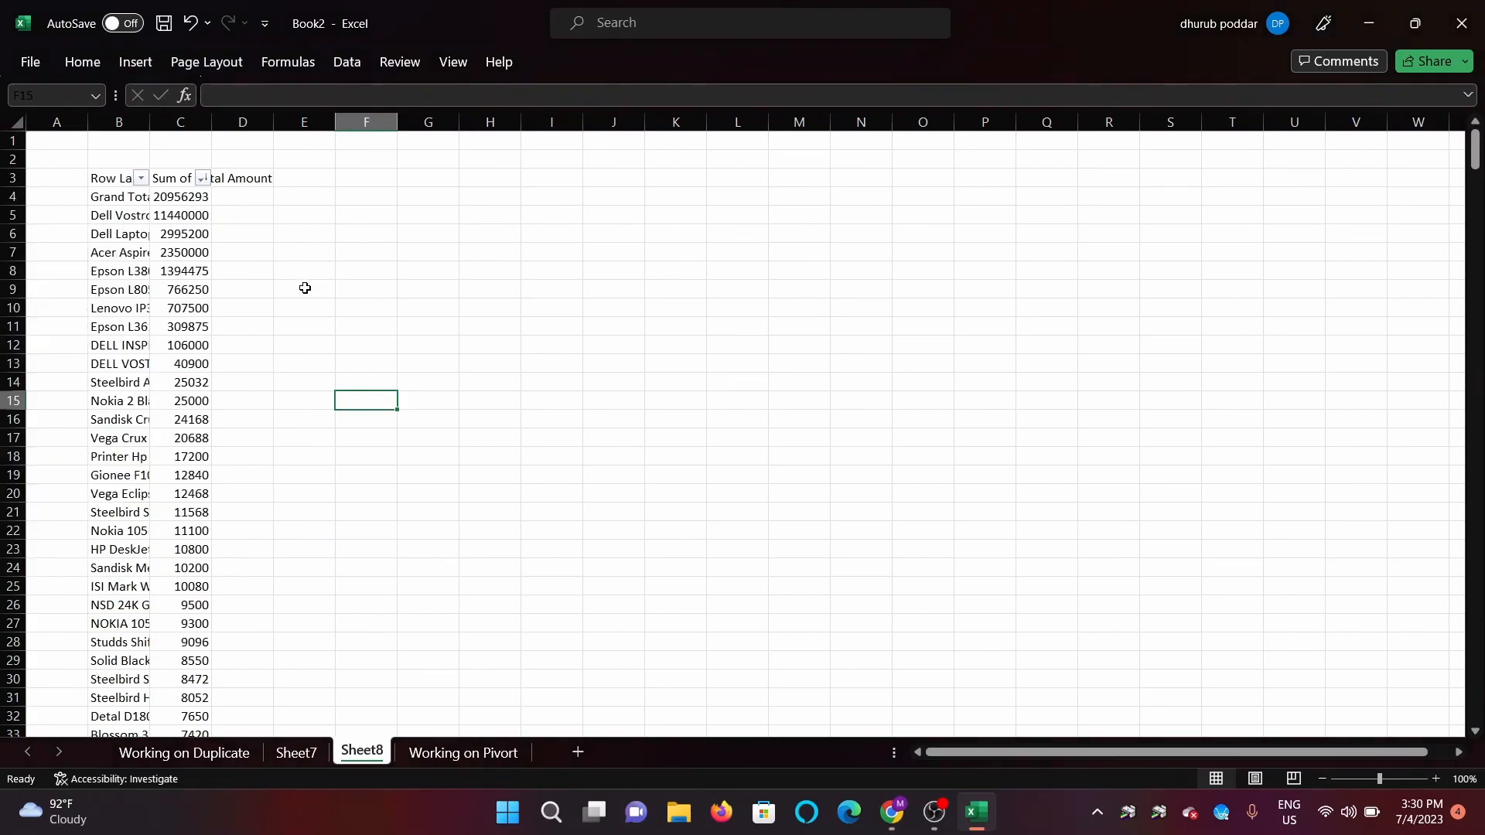
Step: Widen column B to fit the full product names and select the Dell Vostro 3568 total in C5
drag(150, 123, 559, 147)
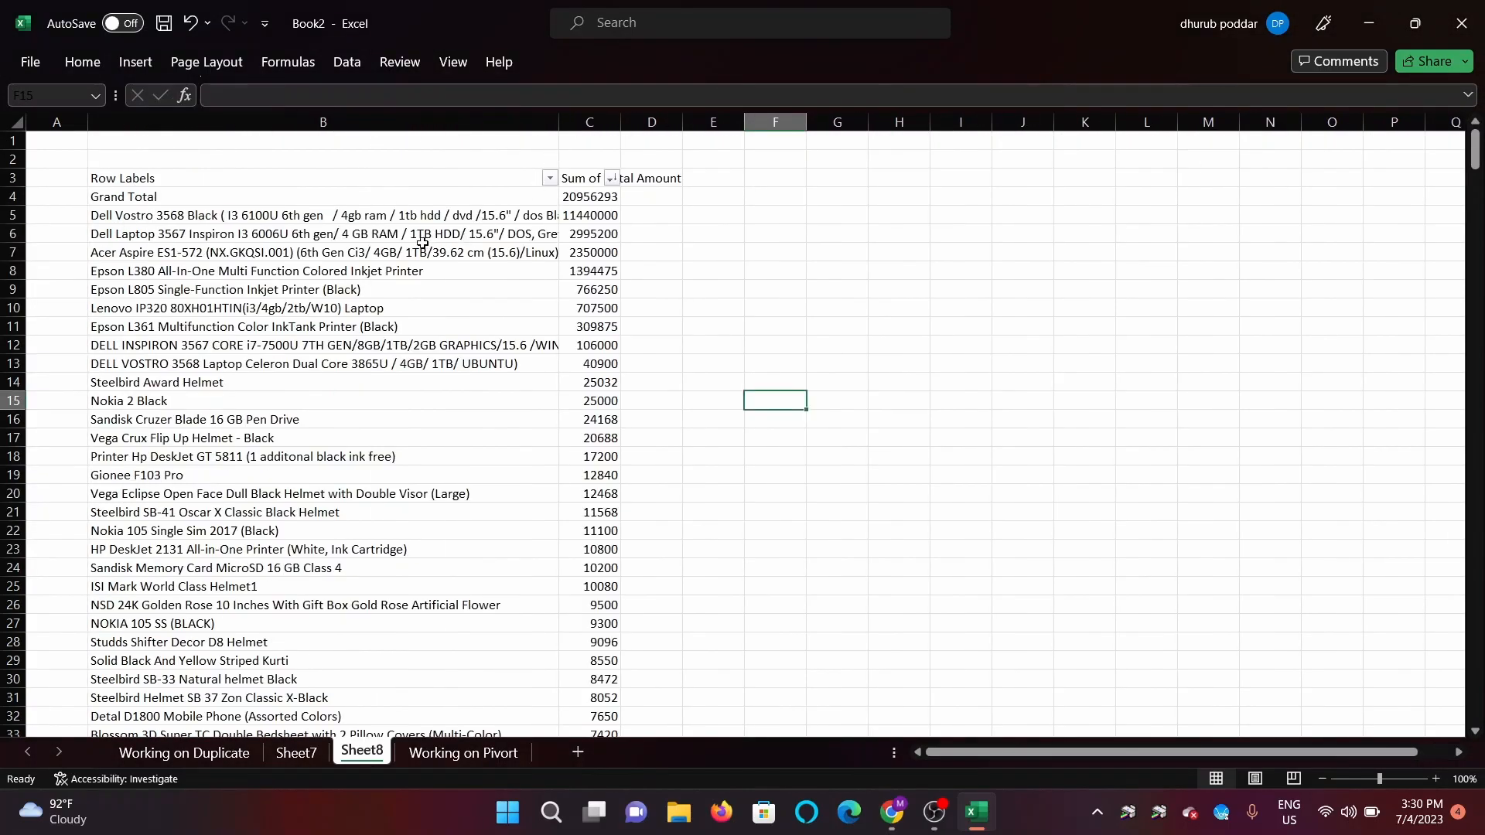
click(346, 219)
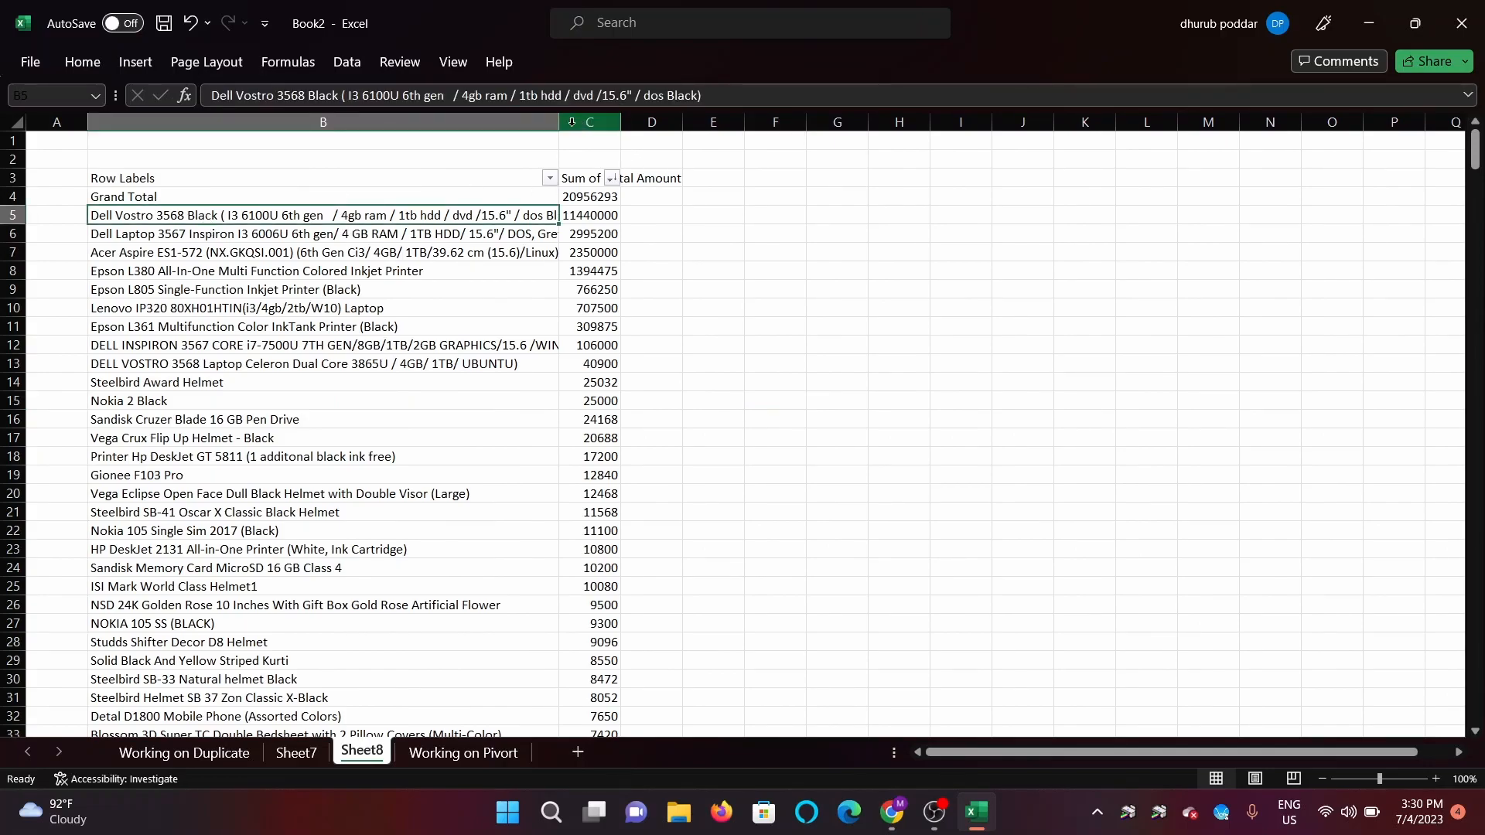
drag(558, 124, 650, 127)
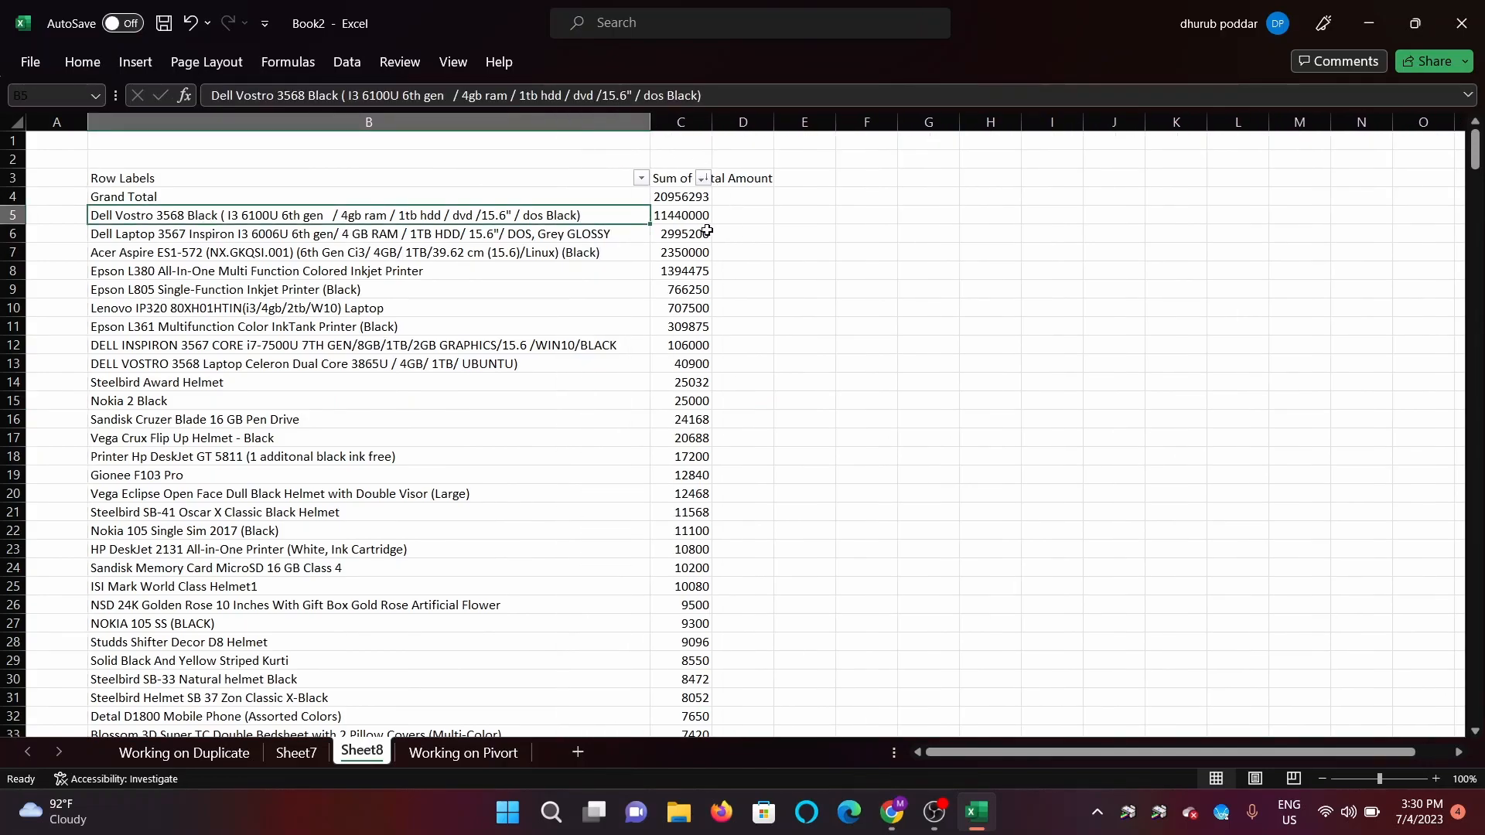
click(683, 217)
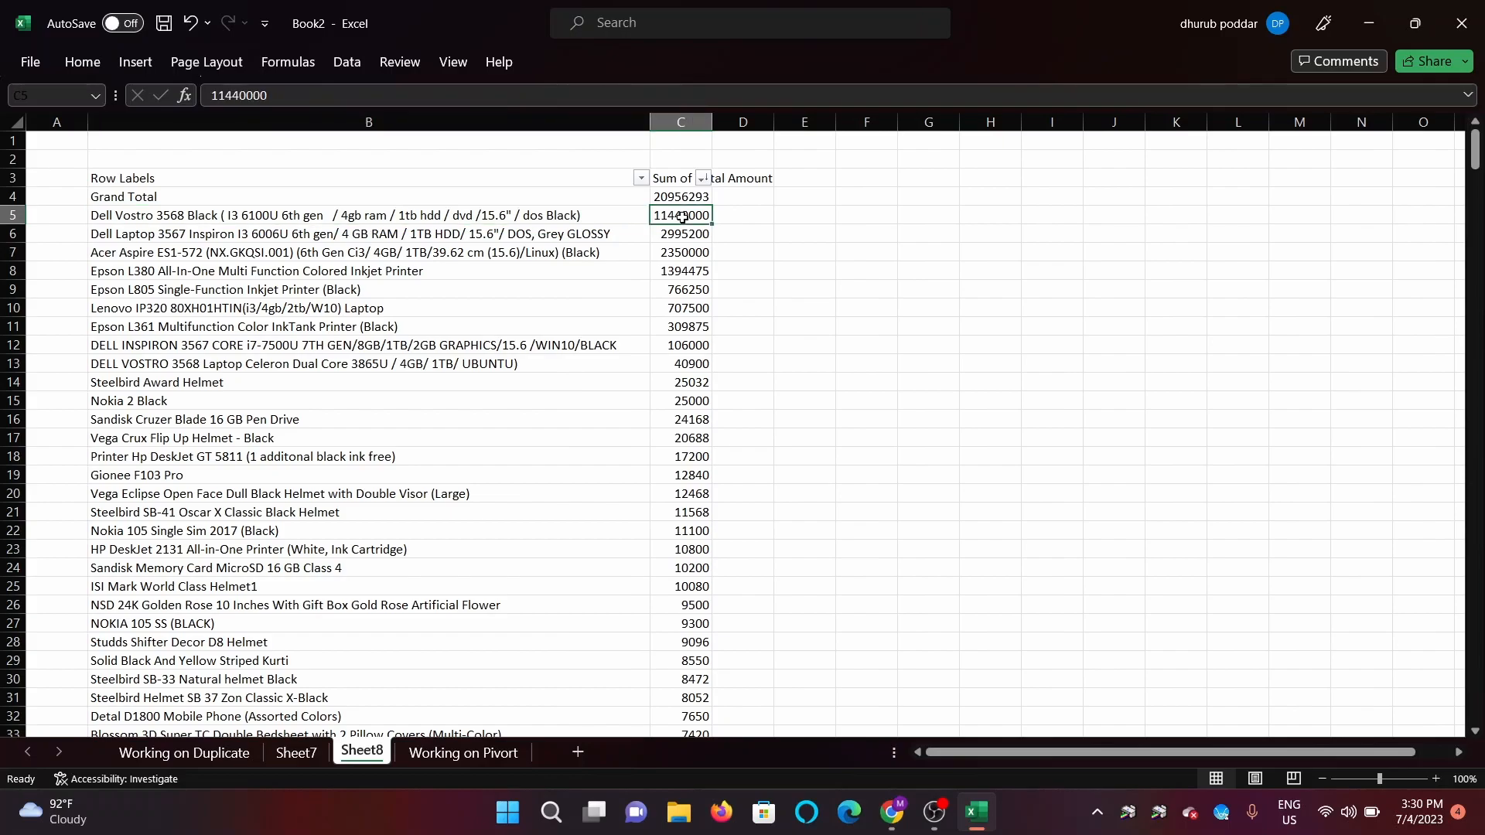
Step: Return to the Working on Pivort sheet and clear the column selection by selecting cell I17
click(488, 754)
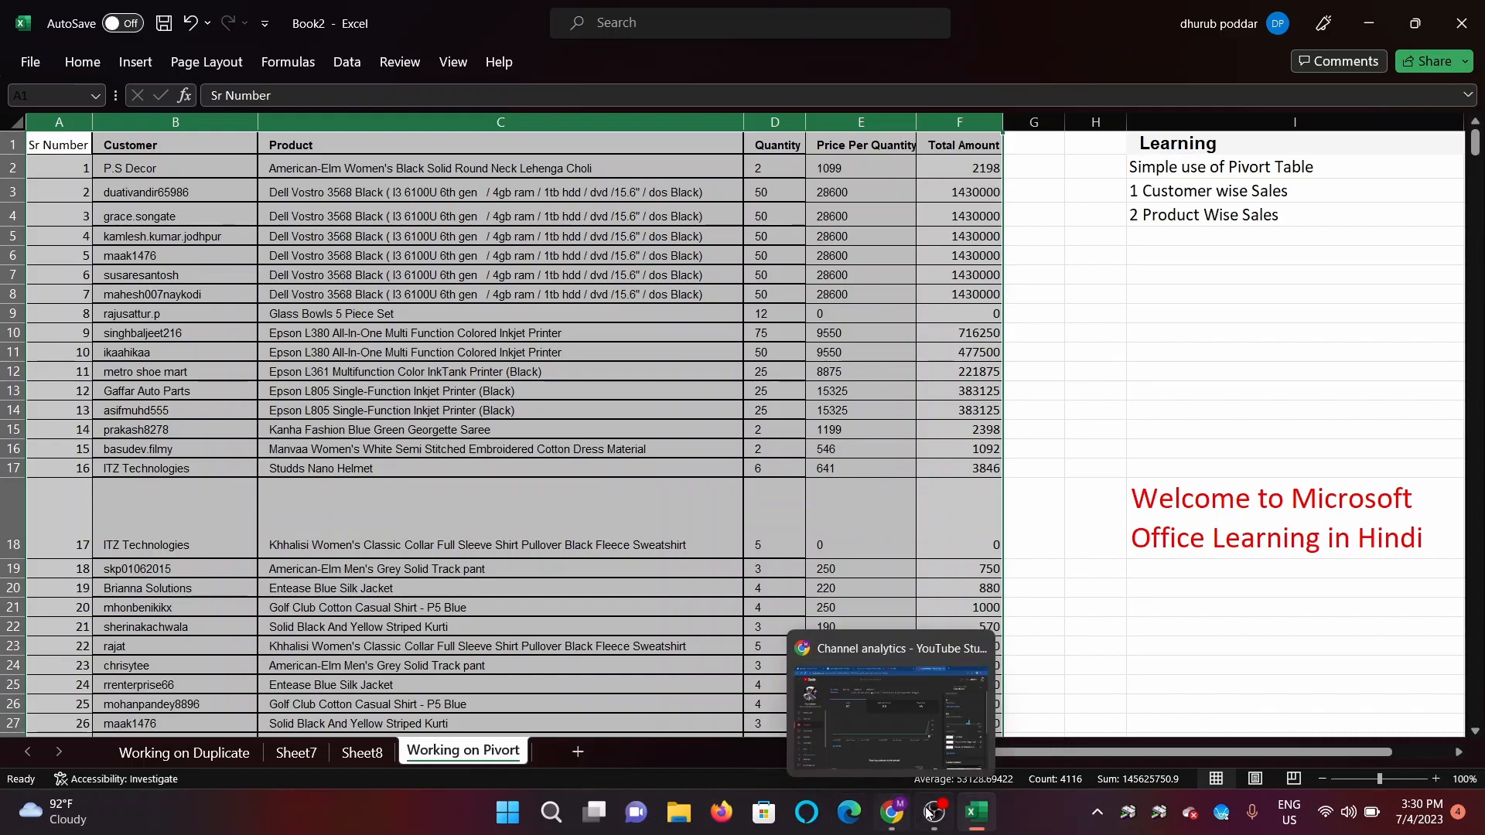
mouse_move(933, 813)
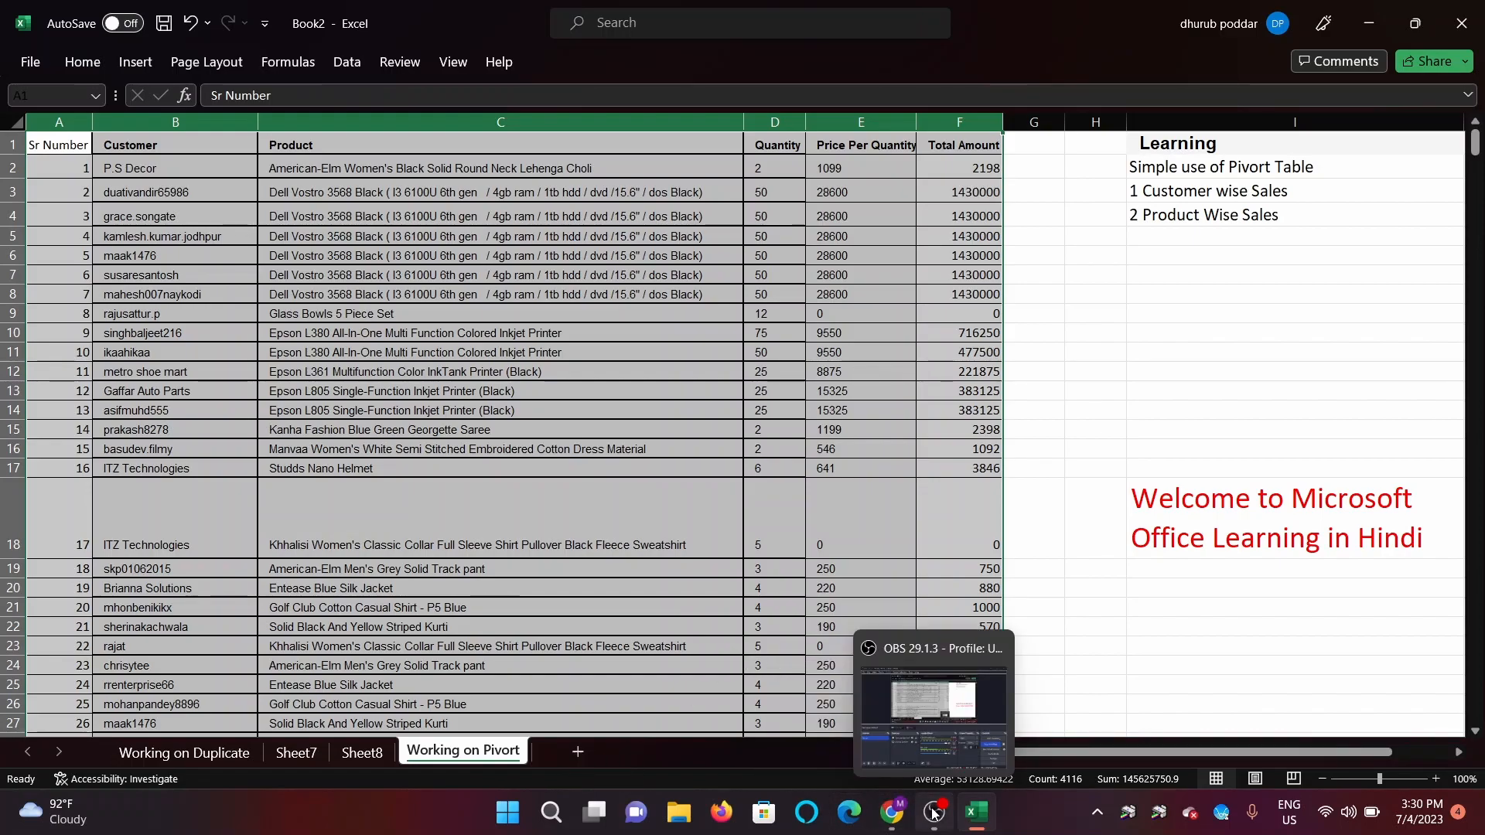
click(1141, 463)
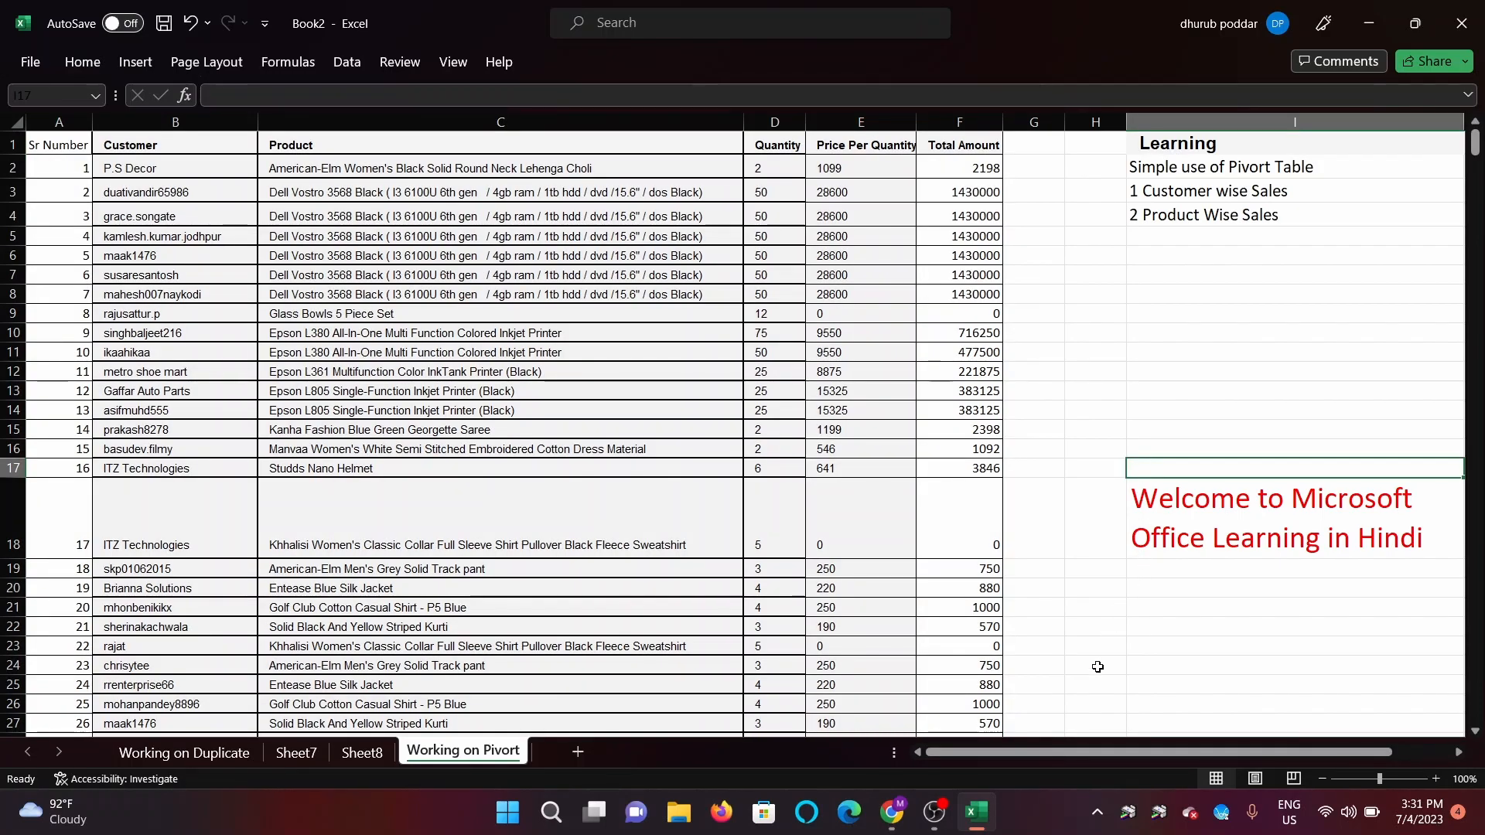
mouse_move(940, 816)
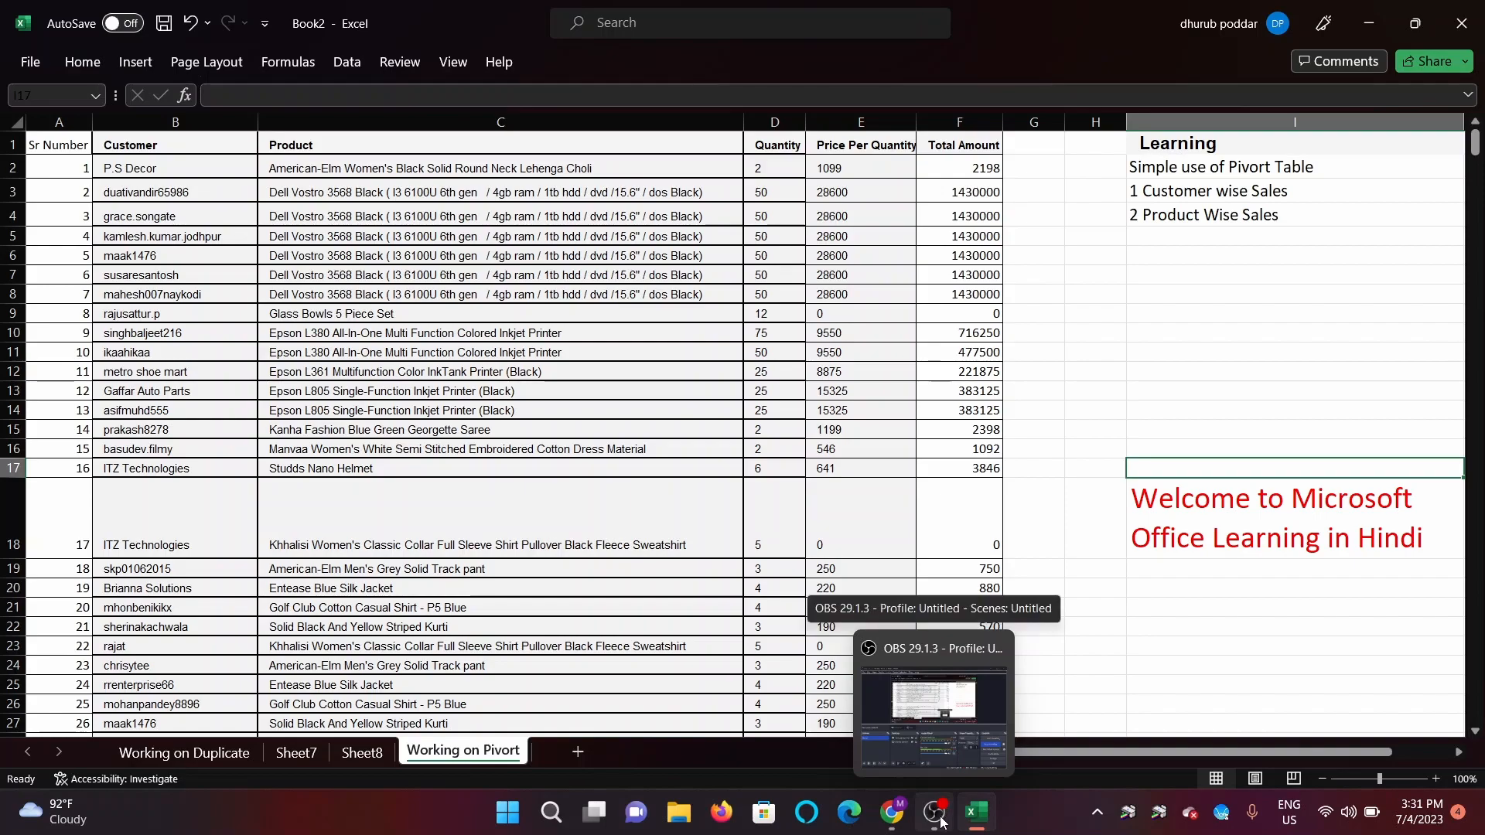